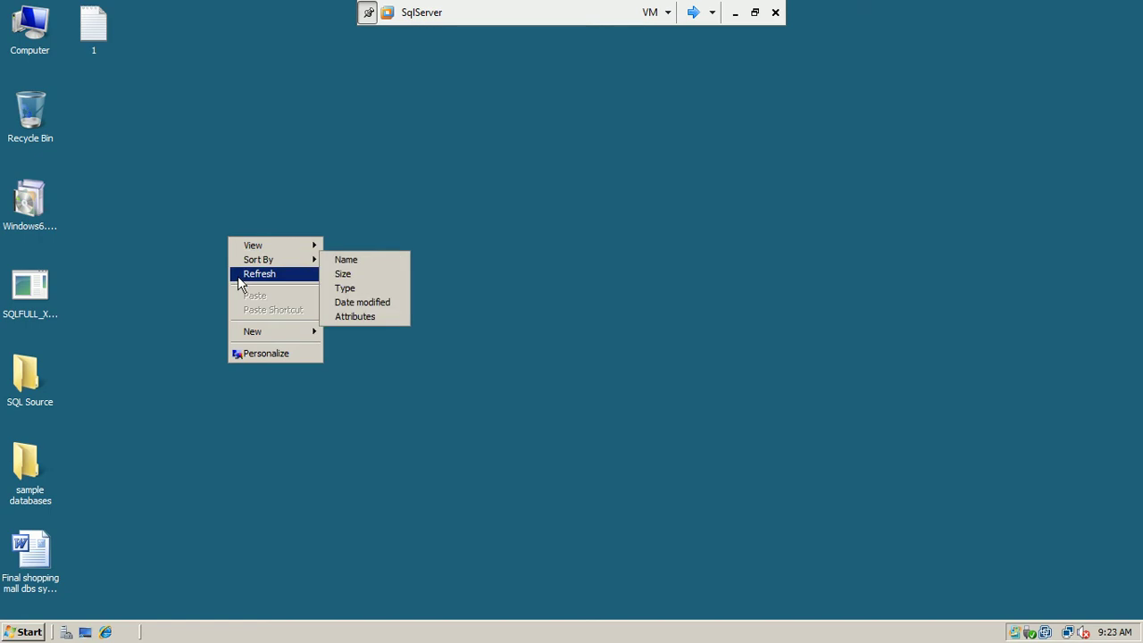
Open SQL Server Management Studio and connect to the SQLSERVER database engine using Windows Authentication.
click(22, 632)
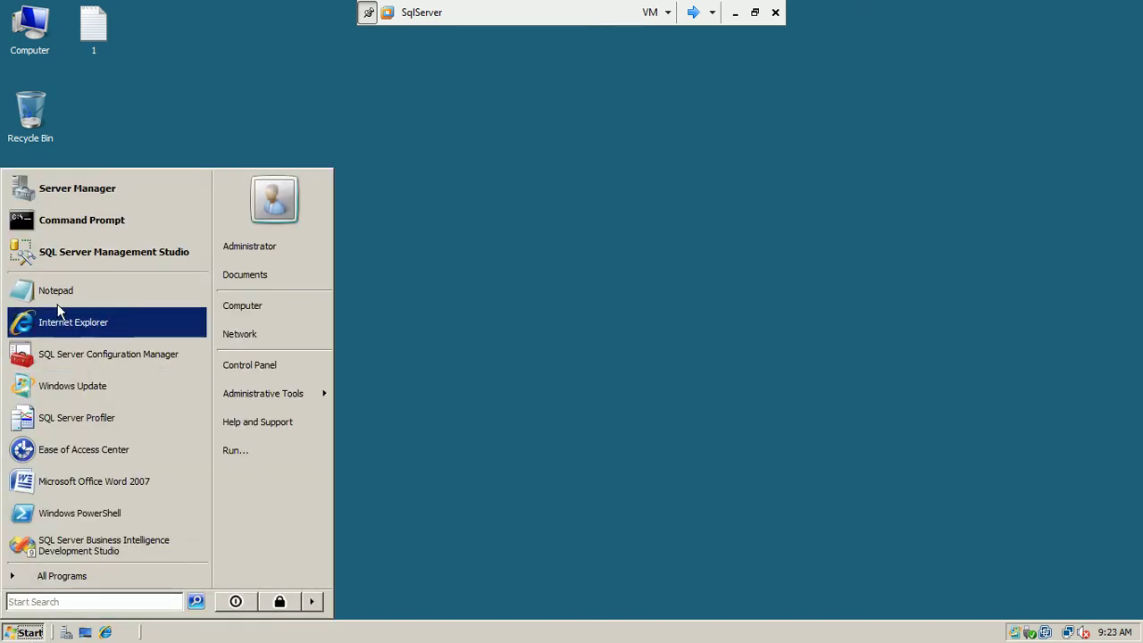
click(101, 252)
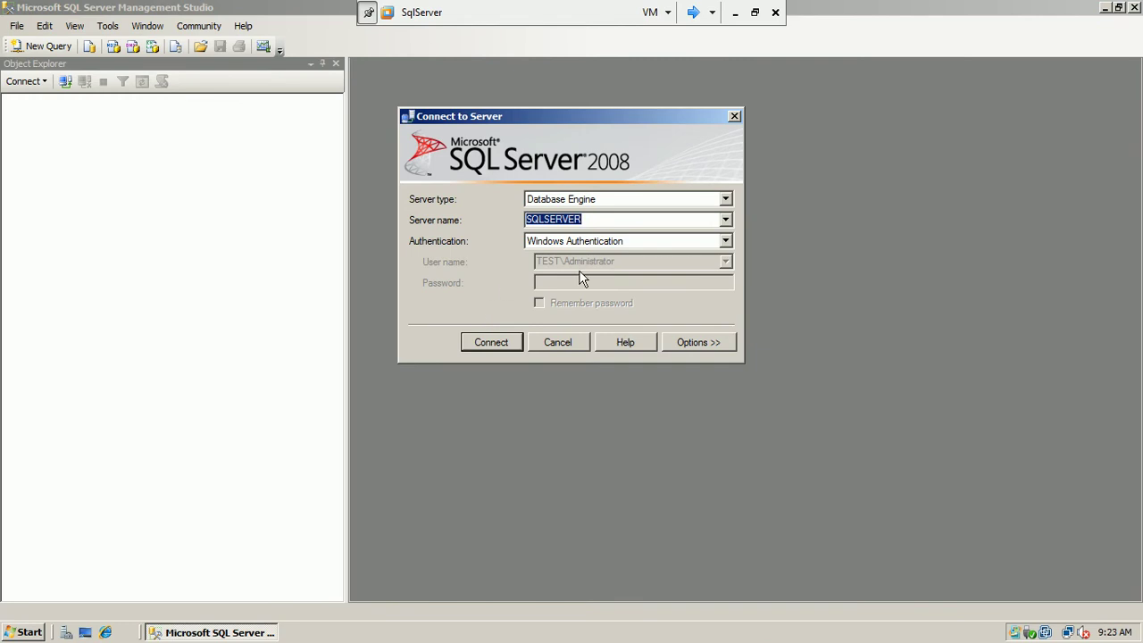
click(491, 343)
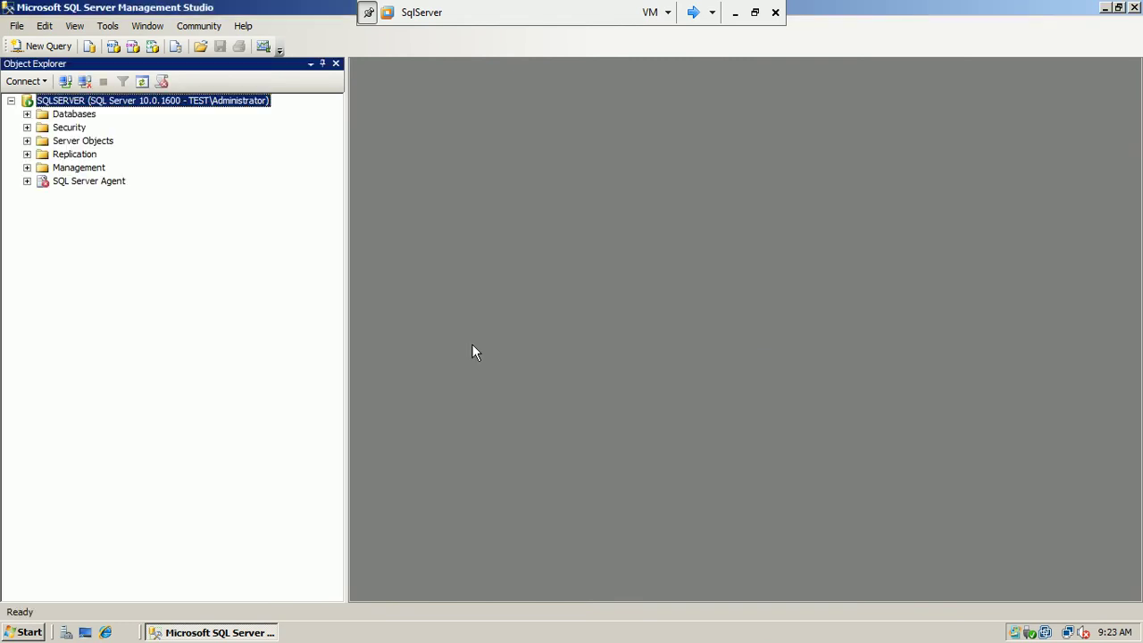
Start the Export Data wizard for the AdventureWorks database and proceed past its welcome page.
click(27, 114)
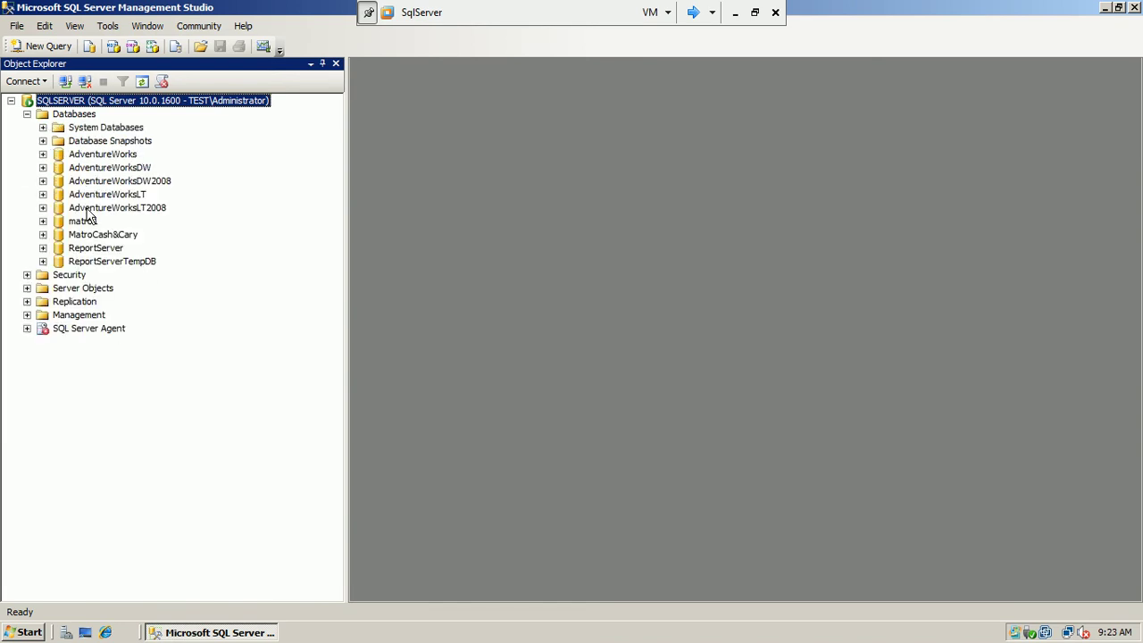
click(88, 157)
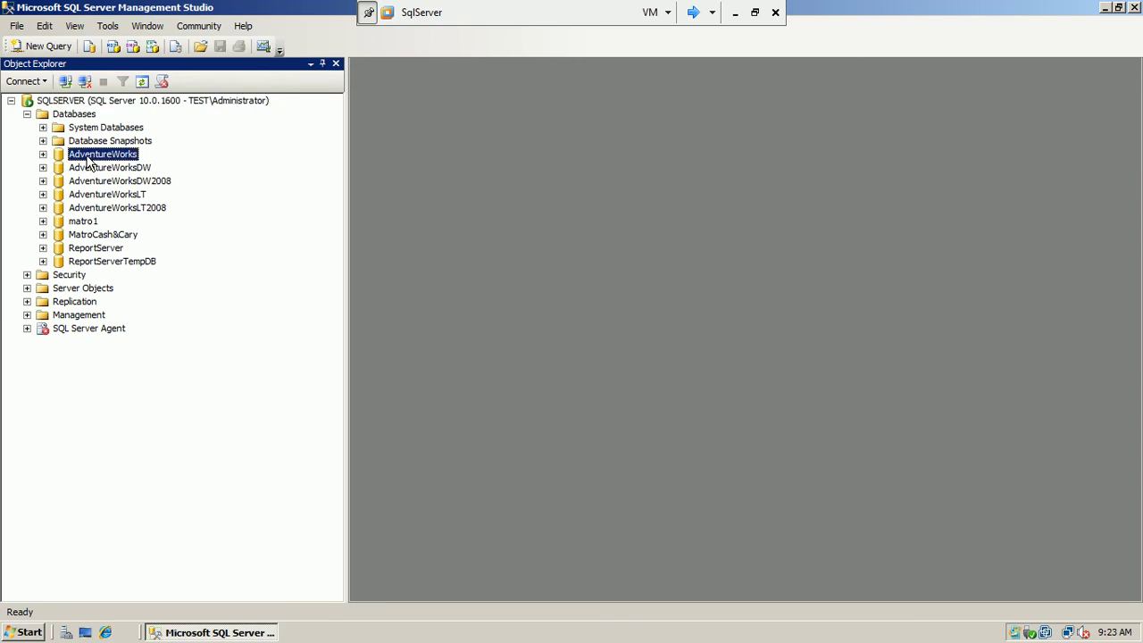
right_click(88, 159)
mouse_move(125, 228)
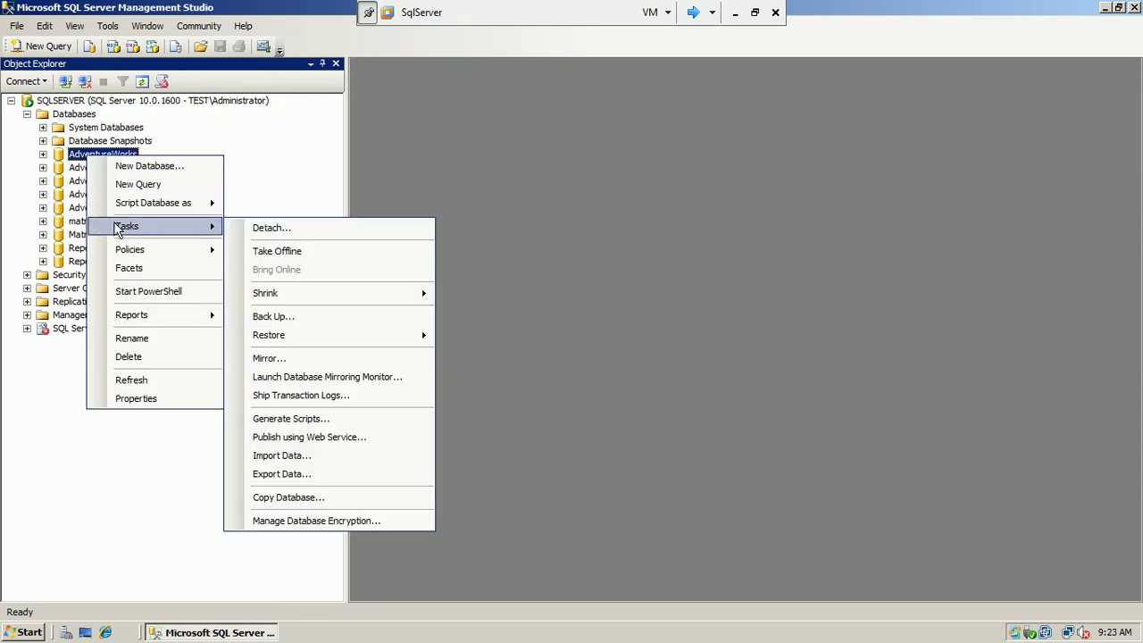
click(302, 473)
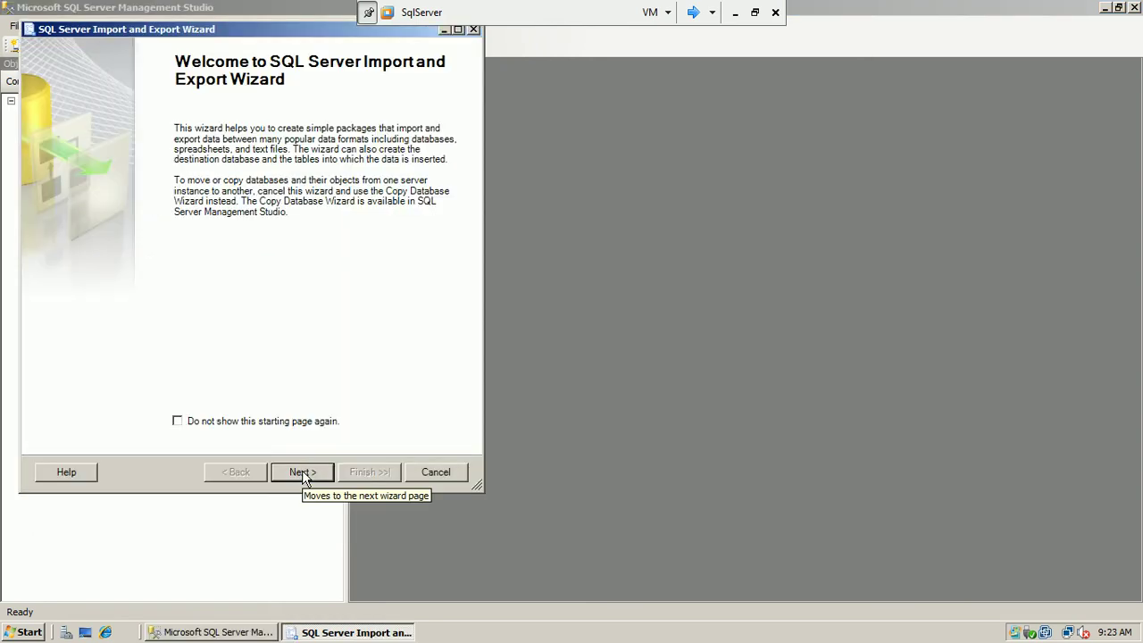
drag(260, 34, 512, 121)
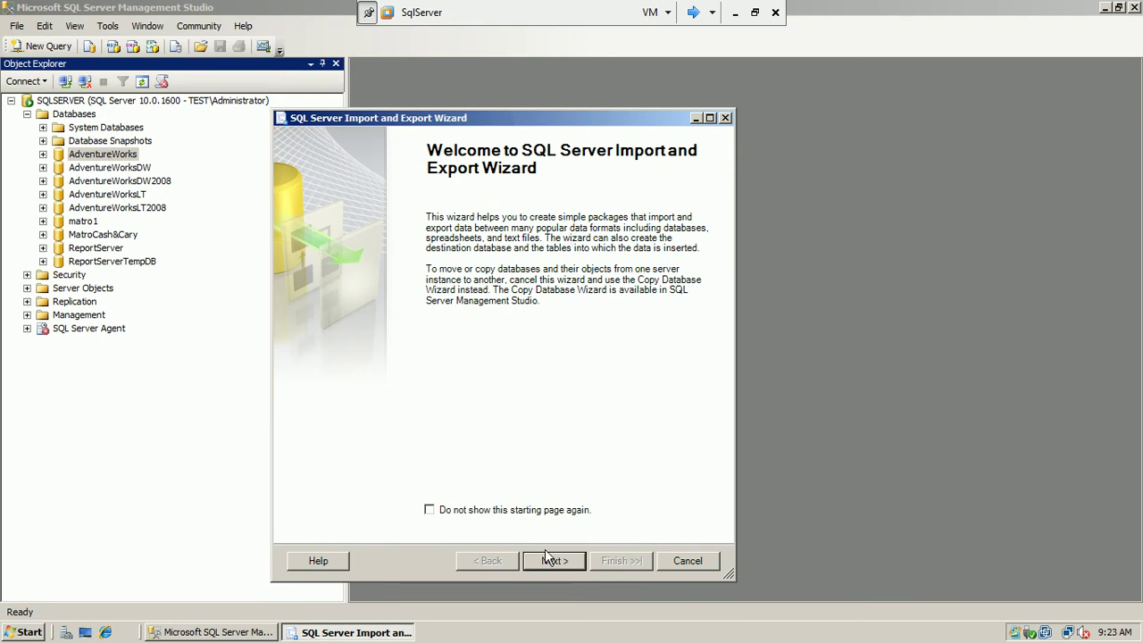
click(552, 561)
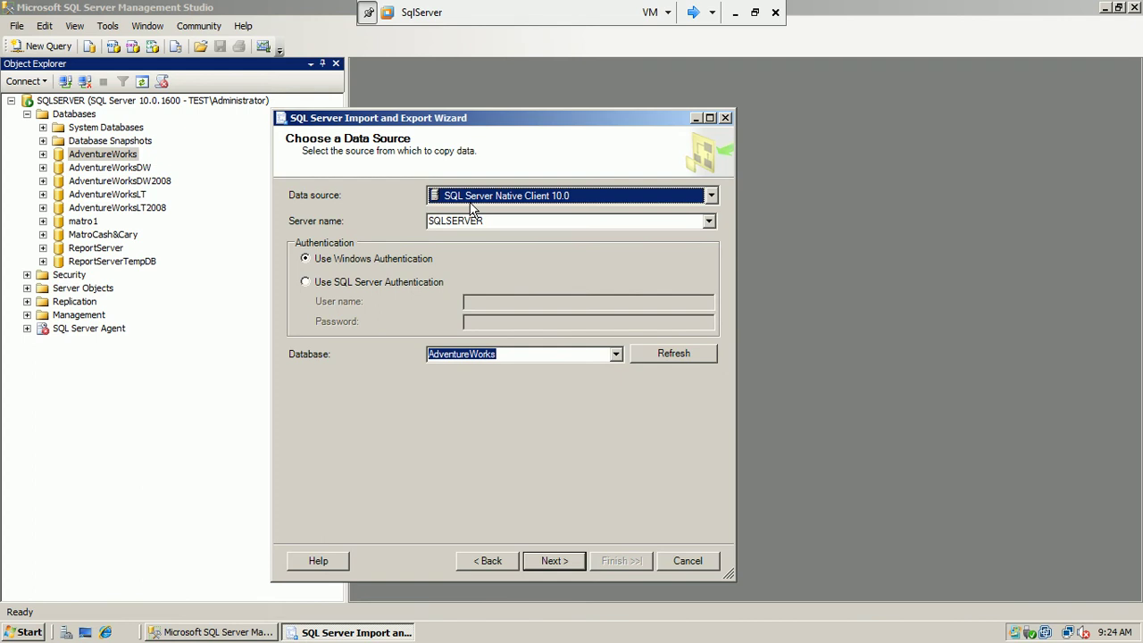
Review the available data source types and choose SQL Server Native Client 10.0 as the export source.
click(711, 196)
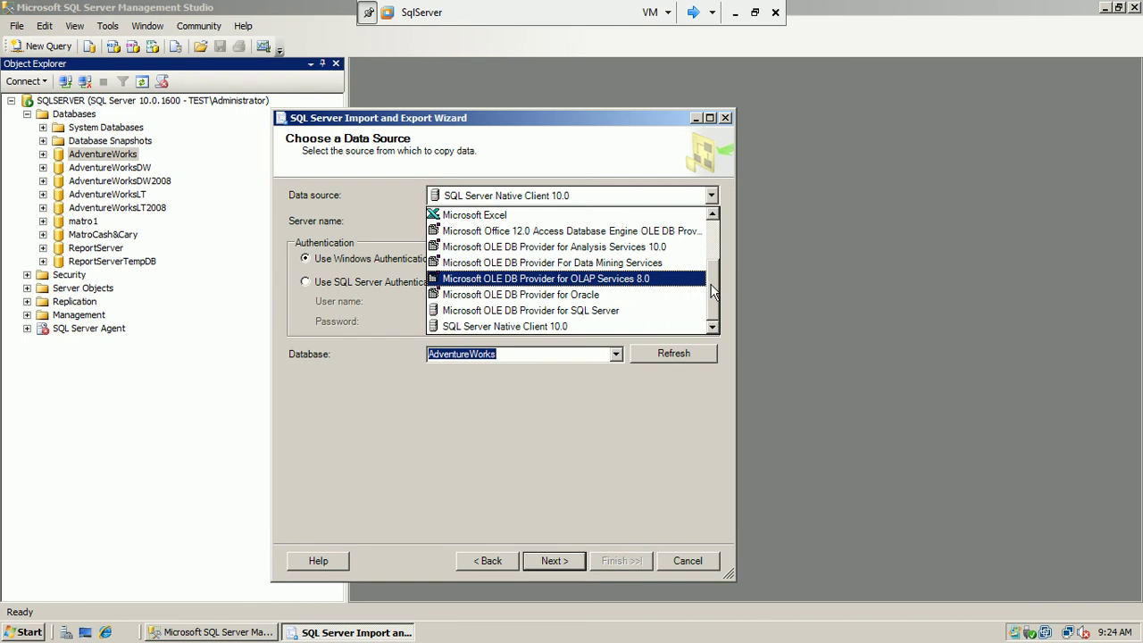
drag(712, 287, 727, 222)
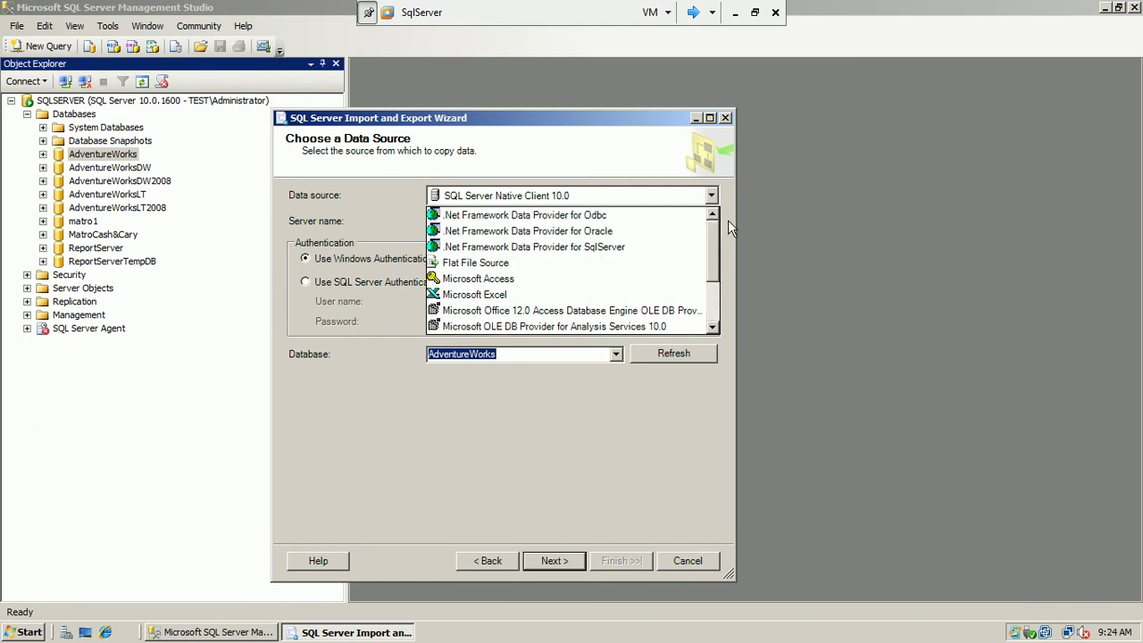
drag(714, 234, 714, 281)
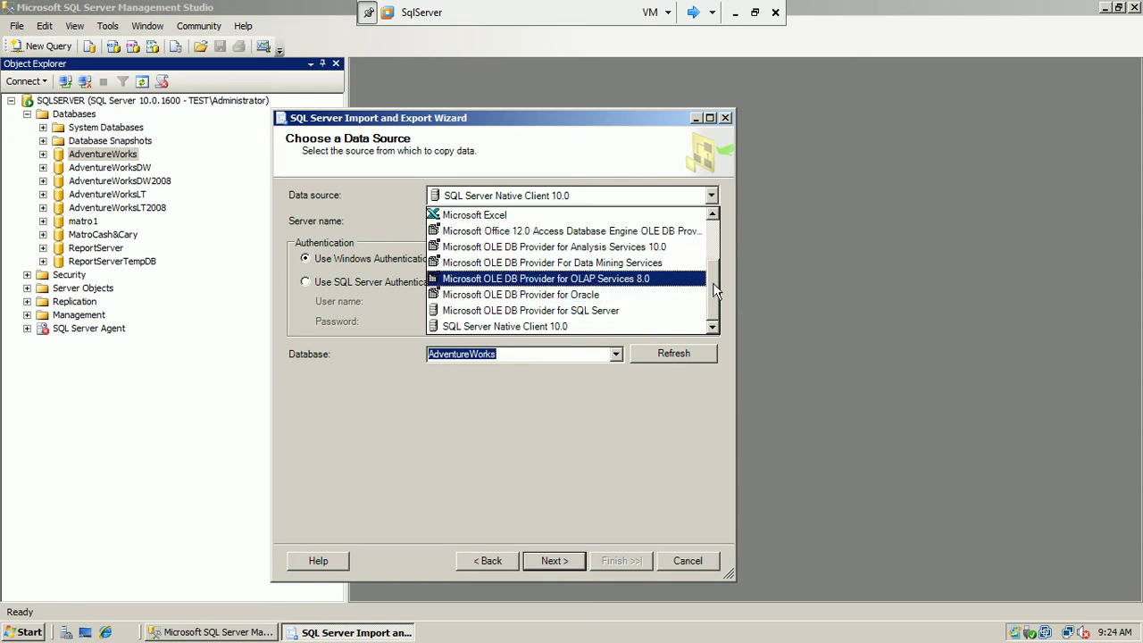
drag(712, 282, 718, 258)
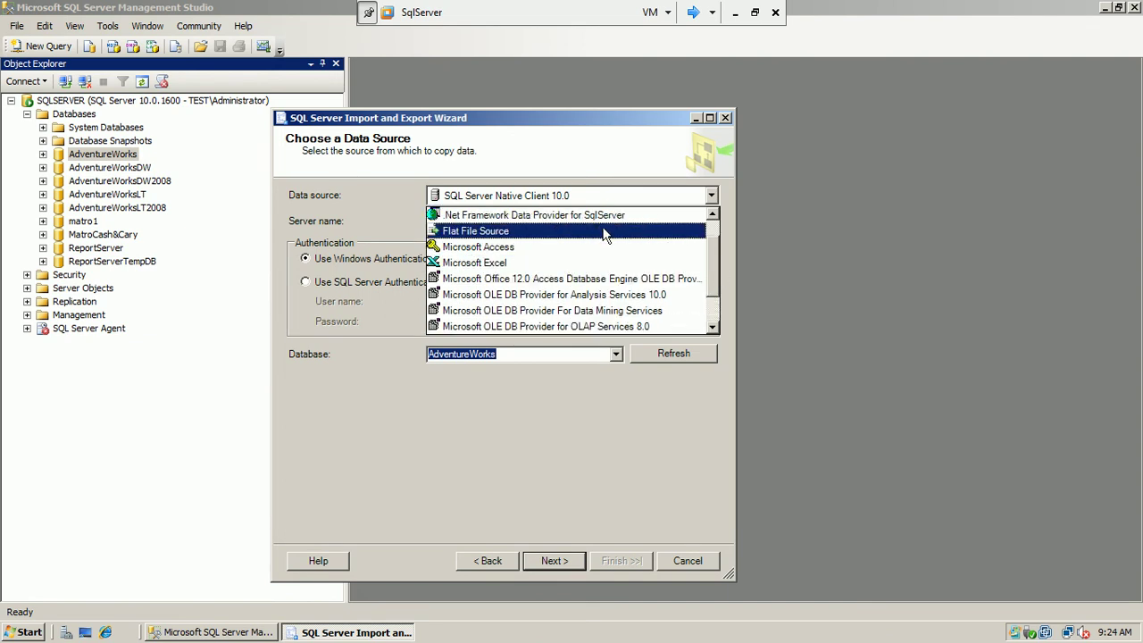
drag(714, 254, 721, 231)
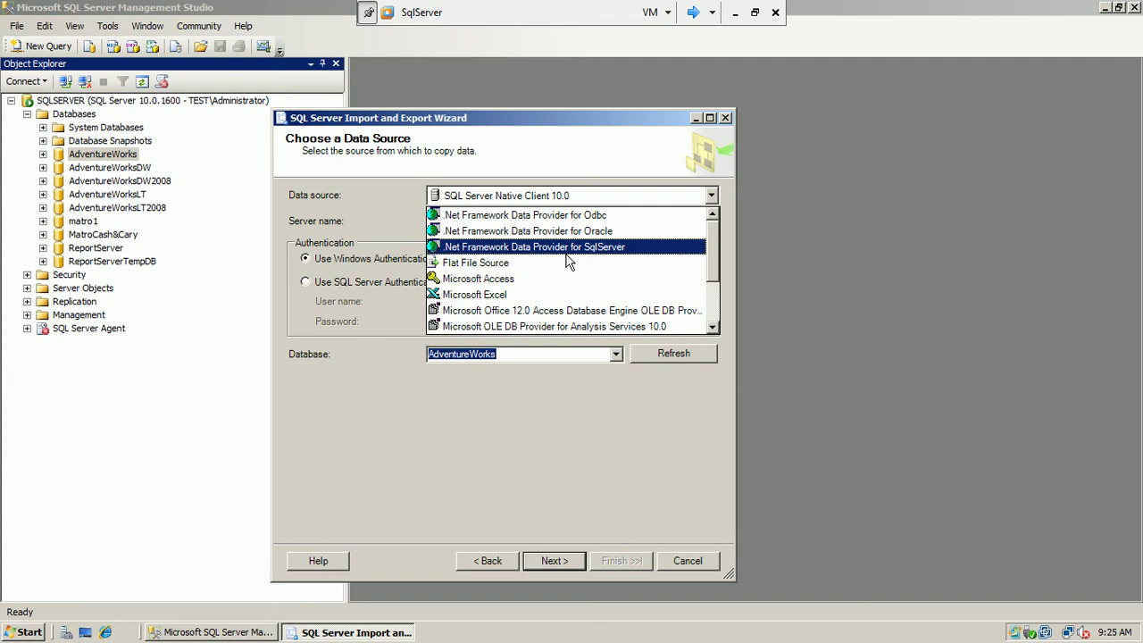
scroll(589, 303, down, 2)
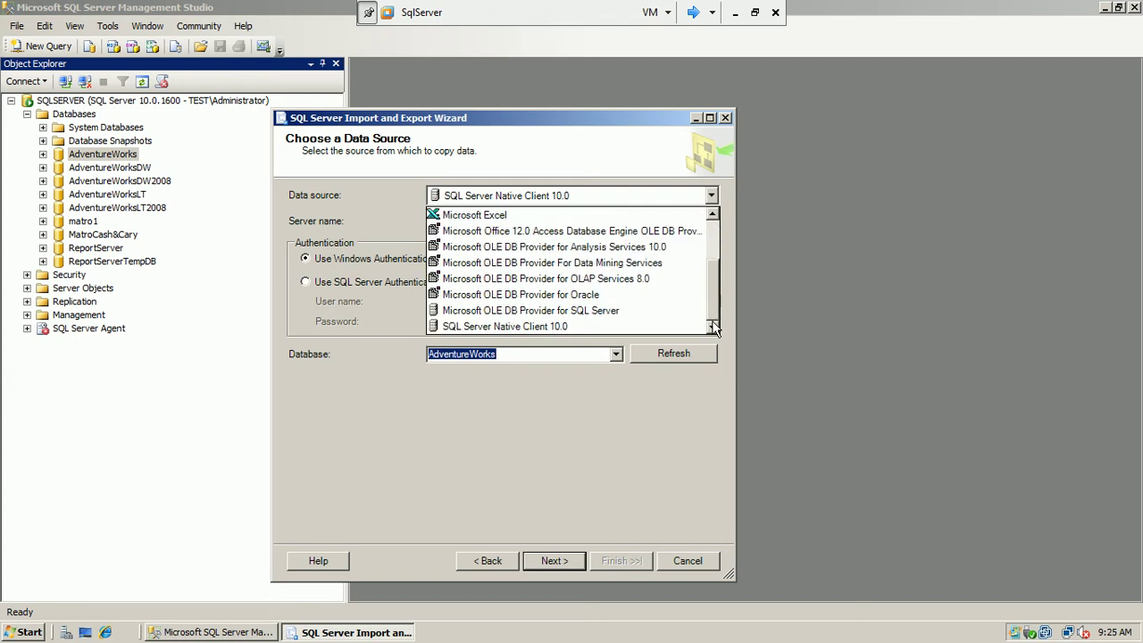
click(590, 327)
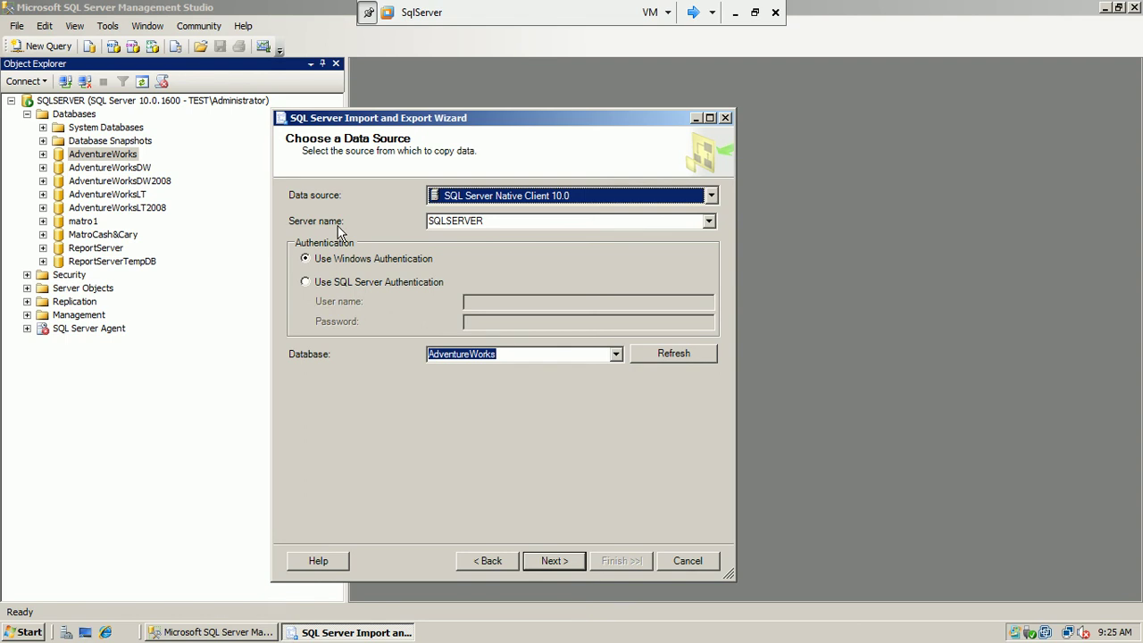
Keep SQLSERVER as the source server with the AdventureWorks database and continue to the destination settings.
click(707, 223)
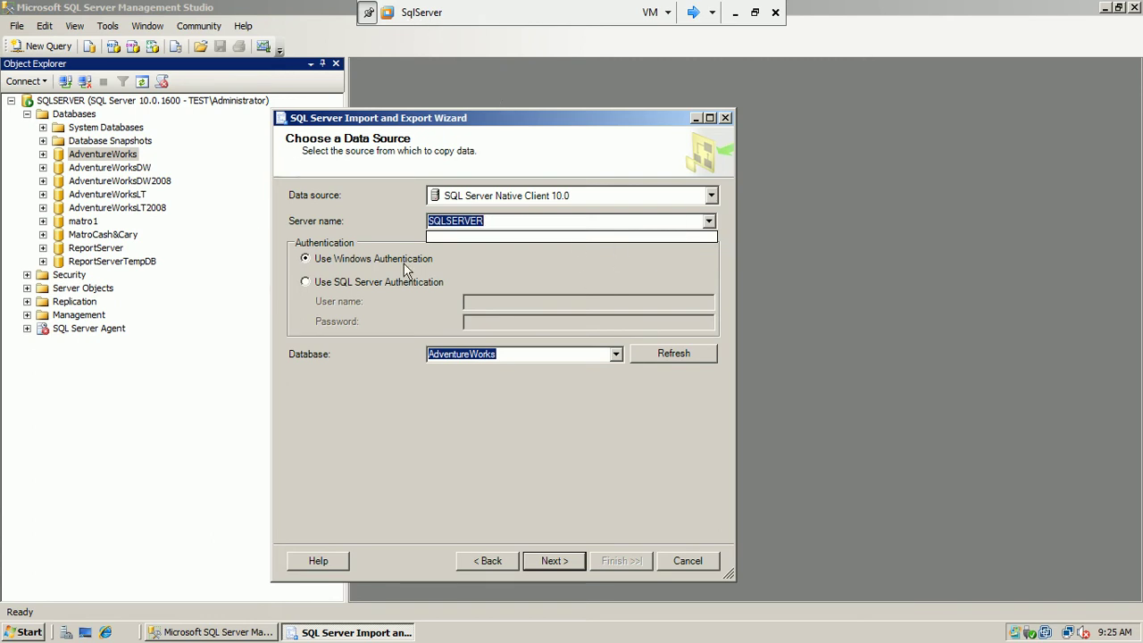
click(448, 246)
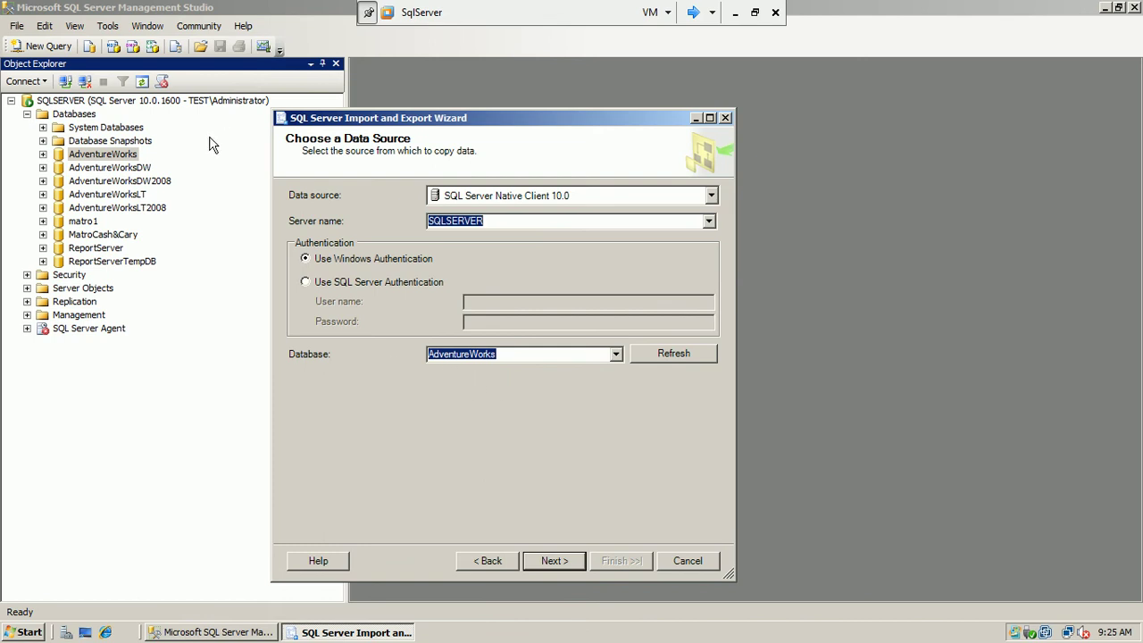
click(542, 560)
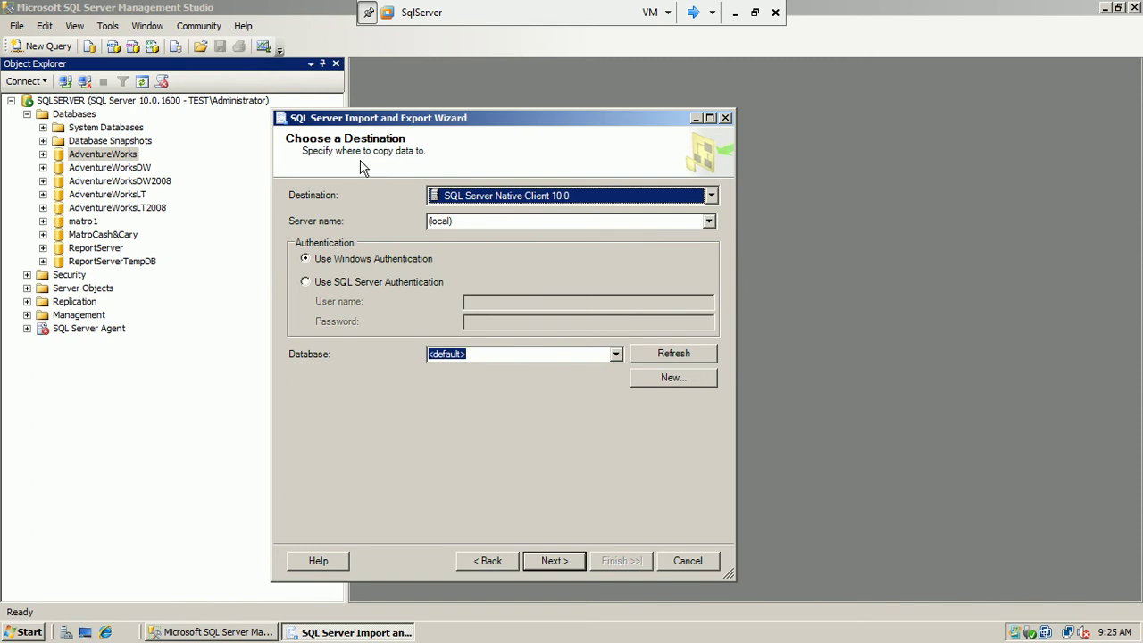
Review the destination types and choose SQL Server Native Client 10.0, keeping the server name (local).
click(711, 196)
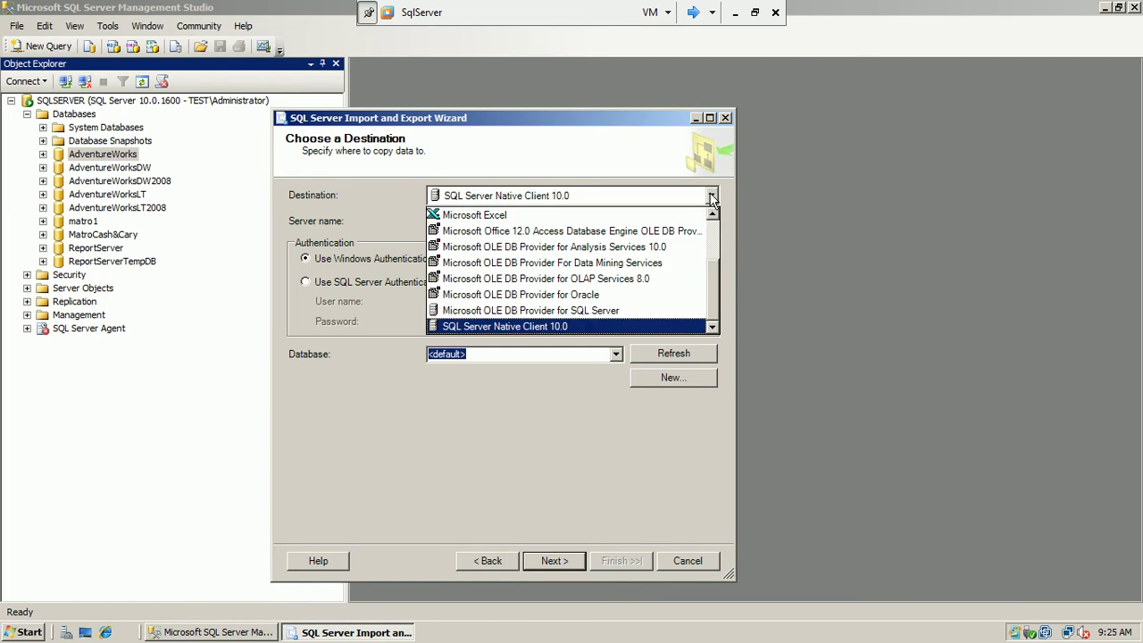
scroll(713, 259, up, 2)
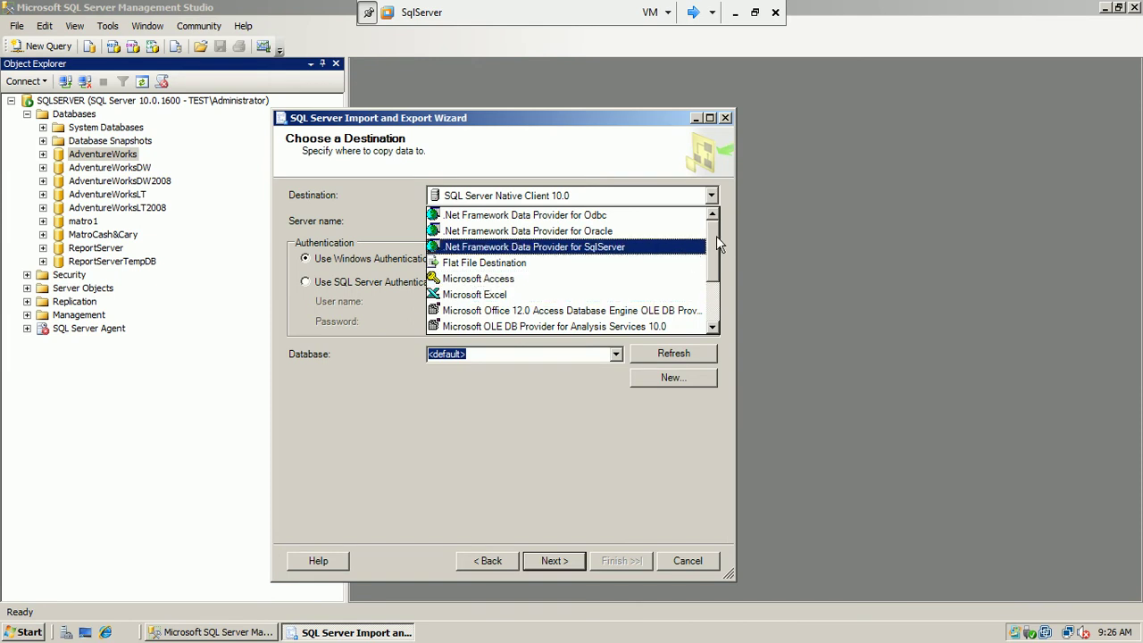
scroll(717, 236, down, 2)
click(652, 328)
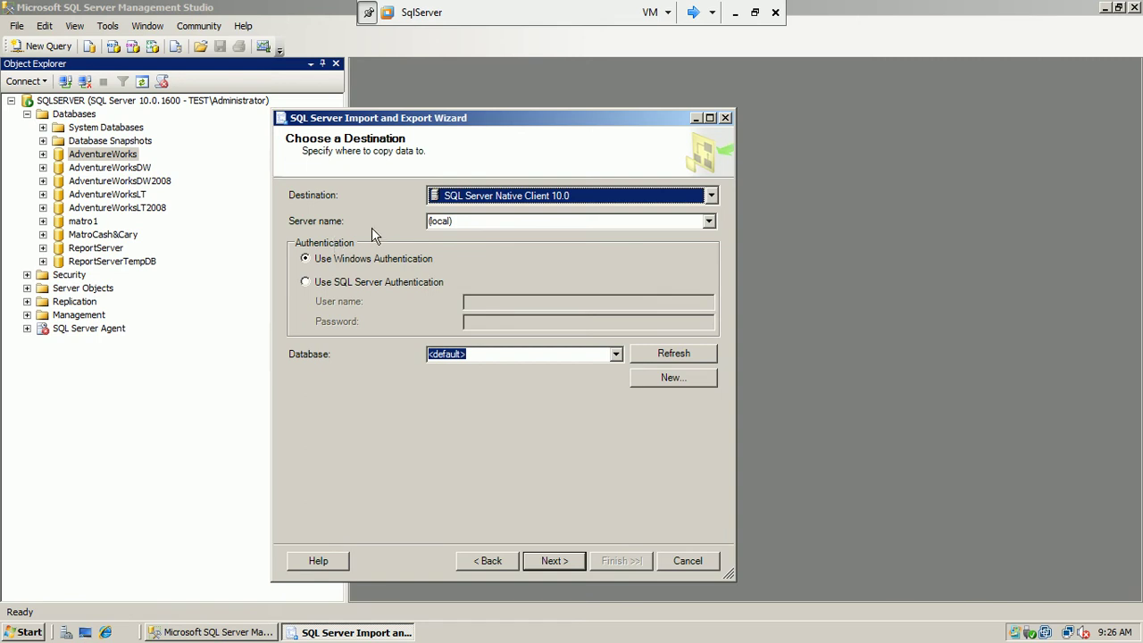
click(464, 225)
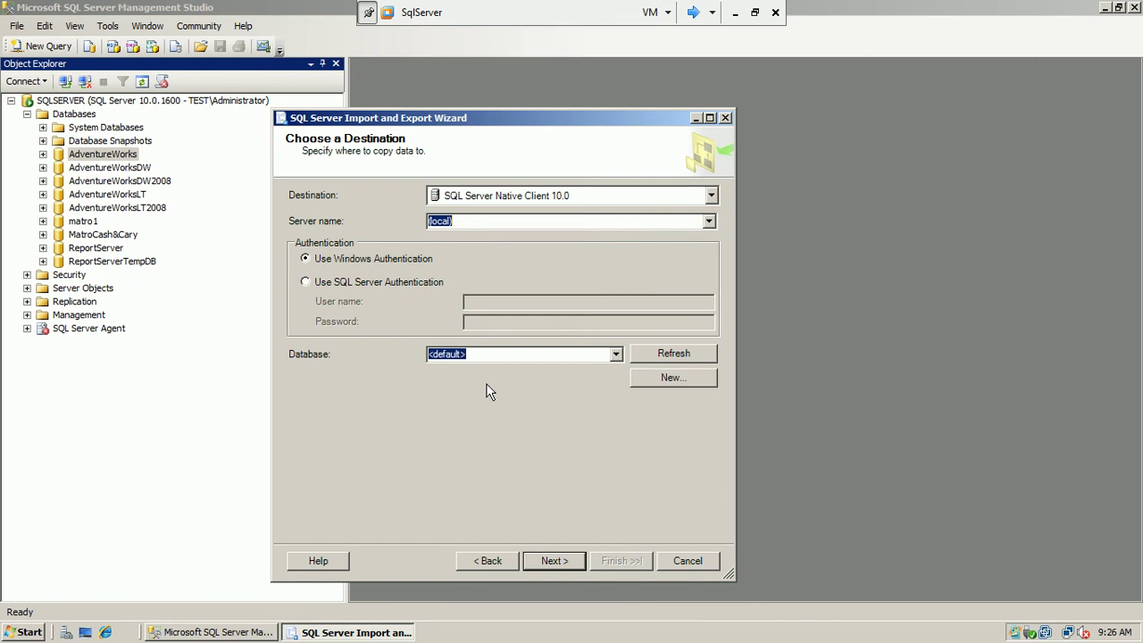
Create a new destination database named adventuresExportData with the default file sizes and continue the wizard.
click(665, 380)
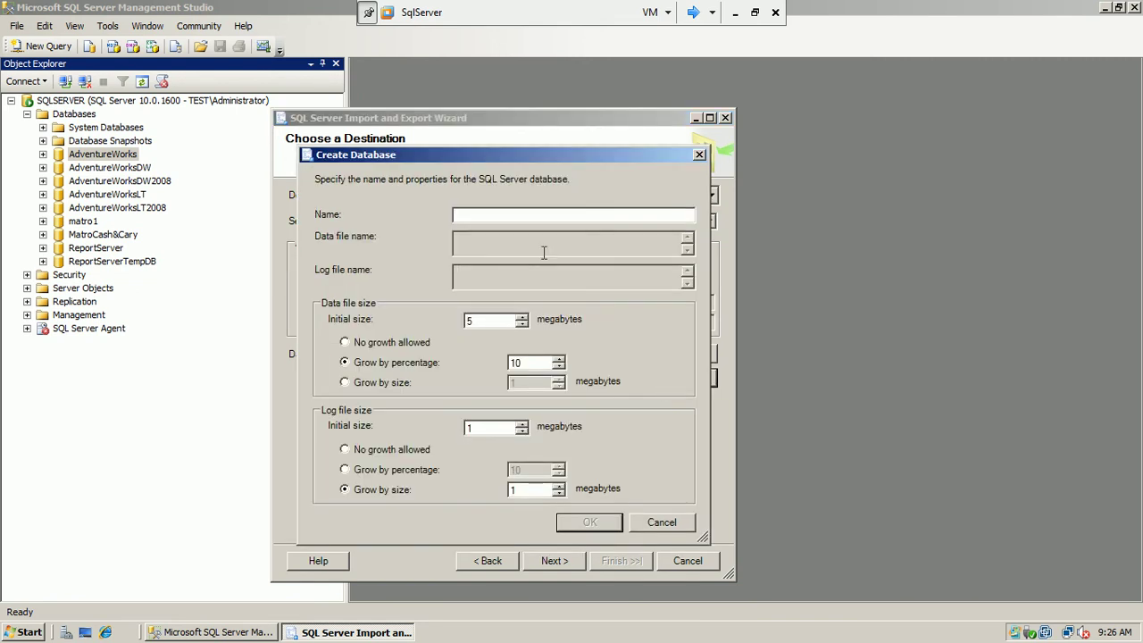
text(adva)
text(ntures)
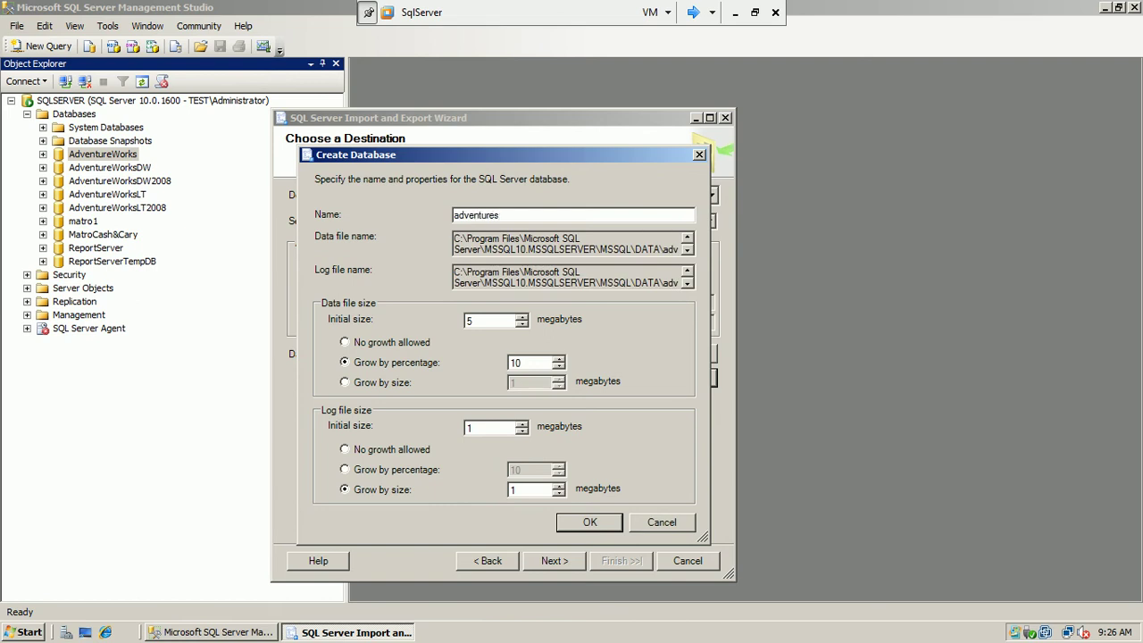
text(ExportData)
click(566, 528)
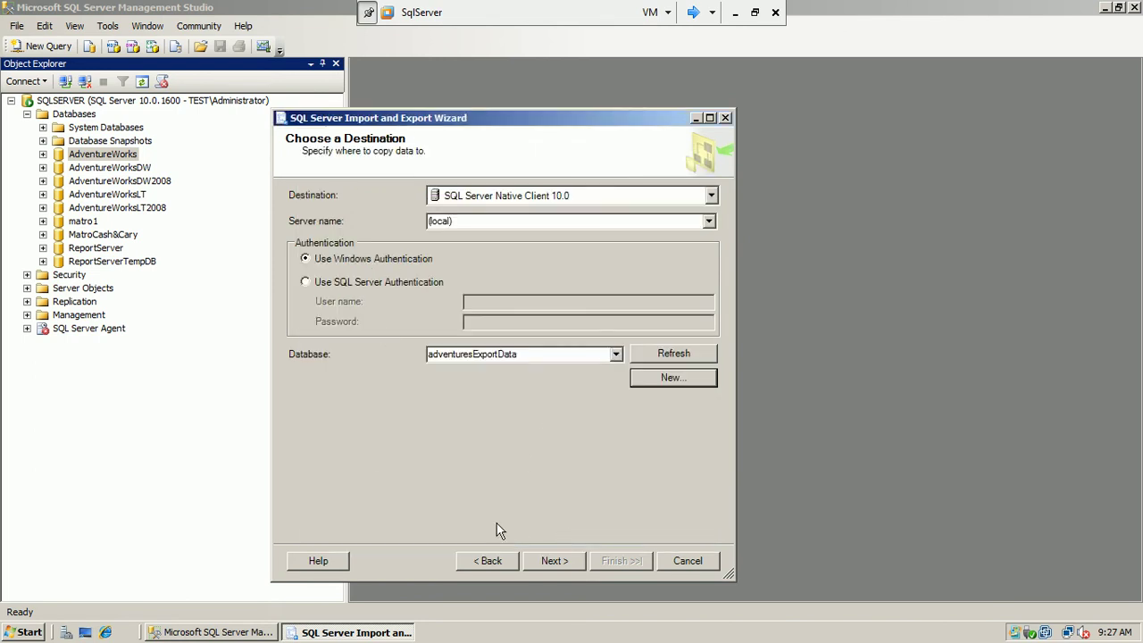
click(557, 563)
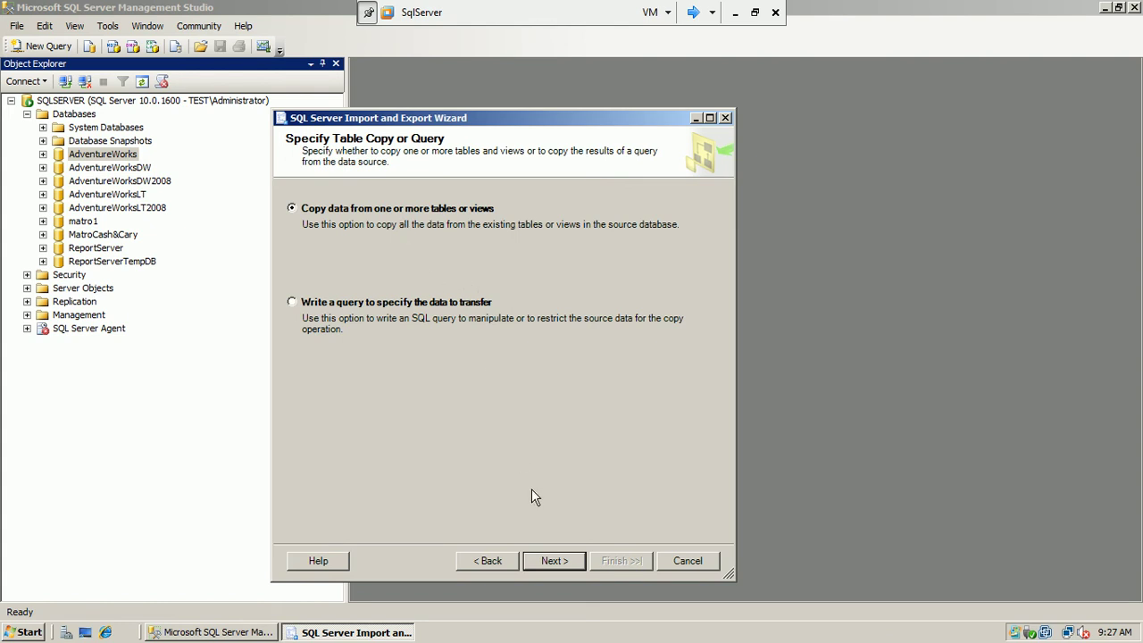
Accept copying data from tables or views, and include the source tables [Person].[Address] and [Person].[Contact].
click(553, 561)
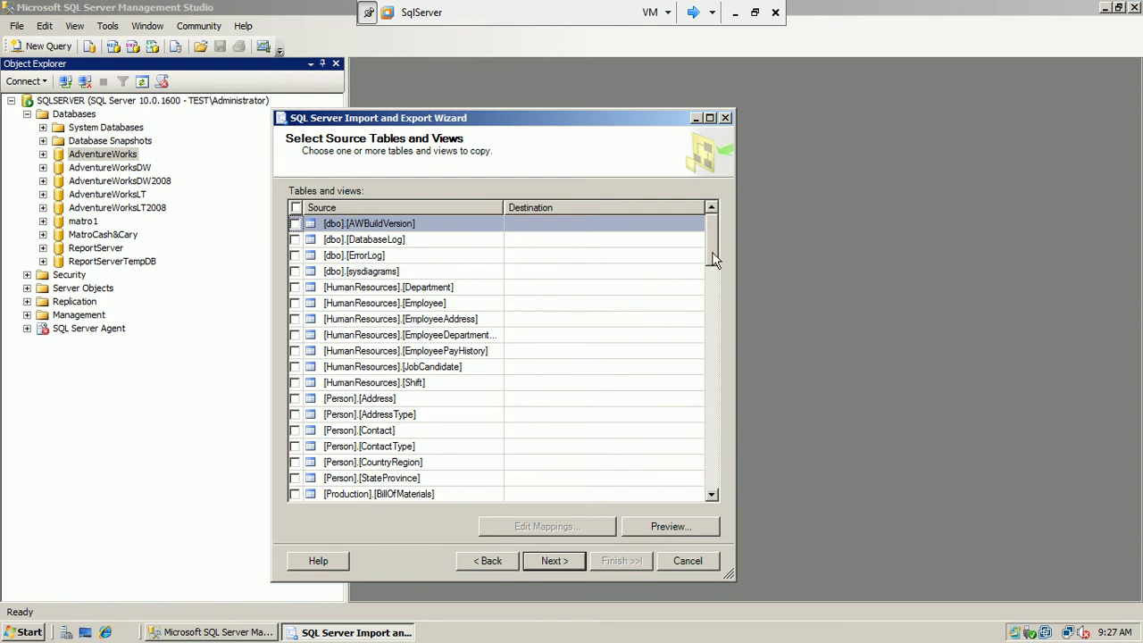
scroll(715, 283, down, 3)
drag(712, 283, 724, 251)
scroll(712, 243, down, 1)
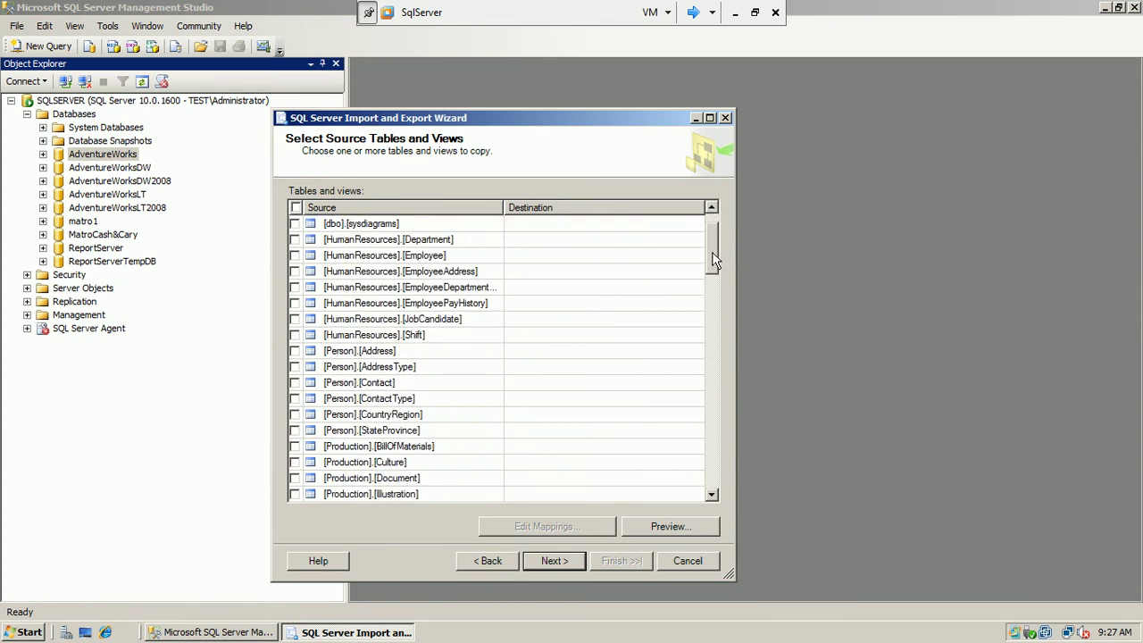
click(295, 351)
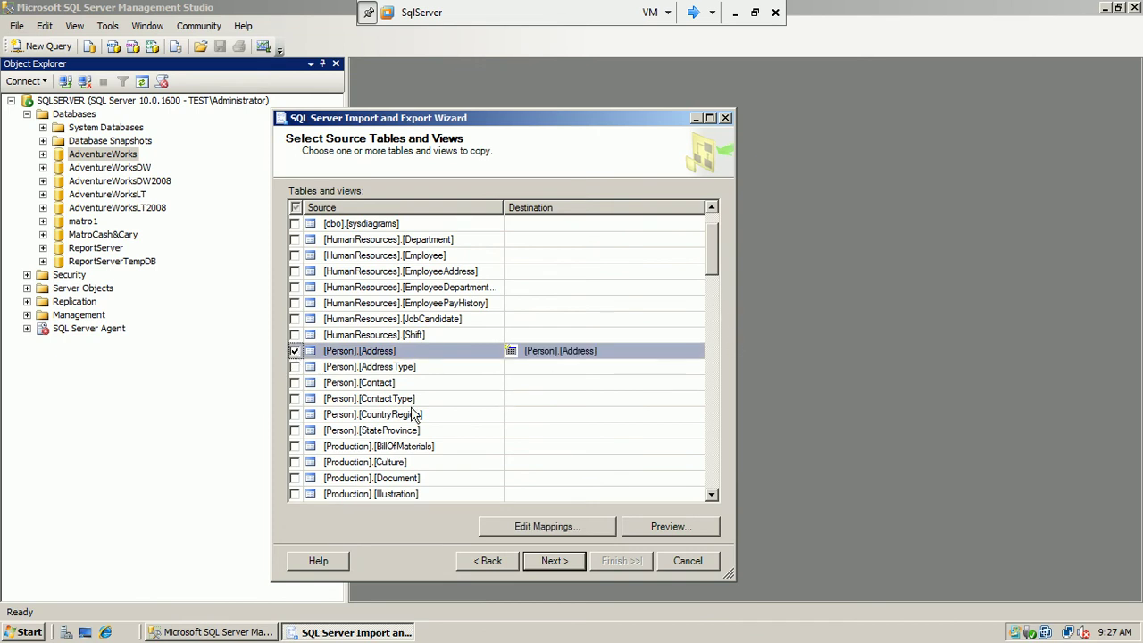
click(295, 382)
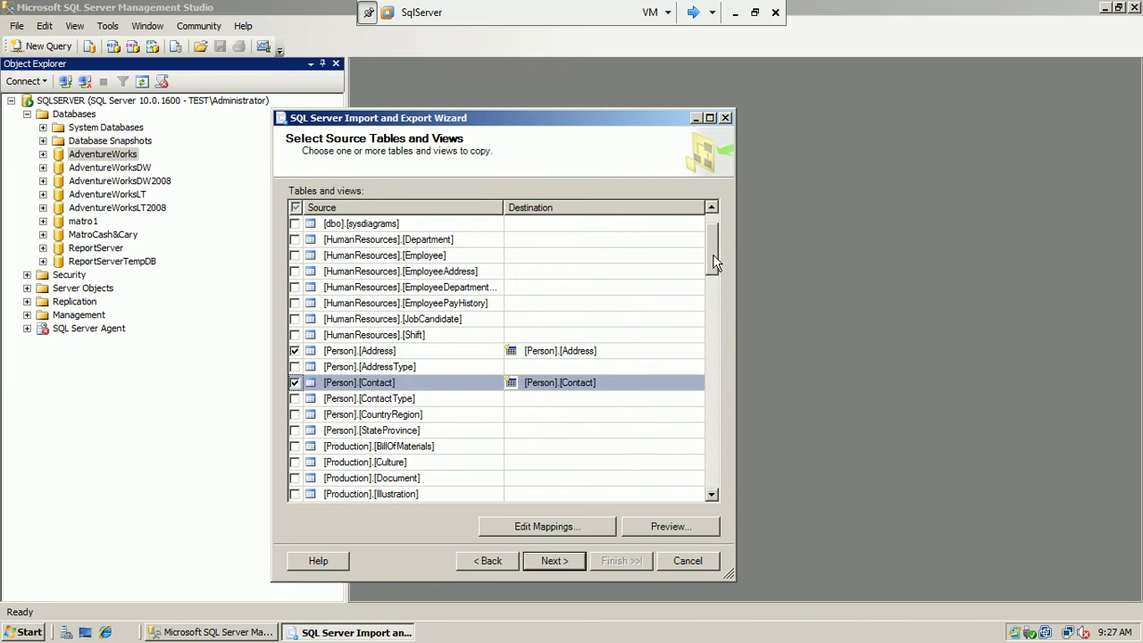
Add the [Sales].[Customer] and [Sales].[CustomerAddress] tables to the export selection.
drag(712, 256, 718, 364)
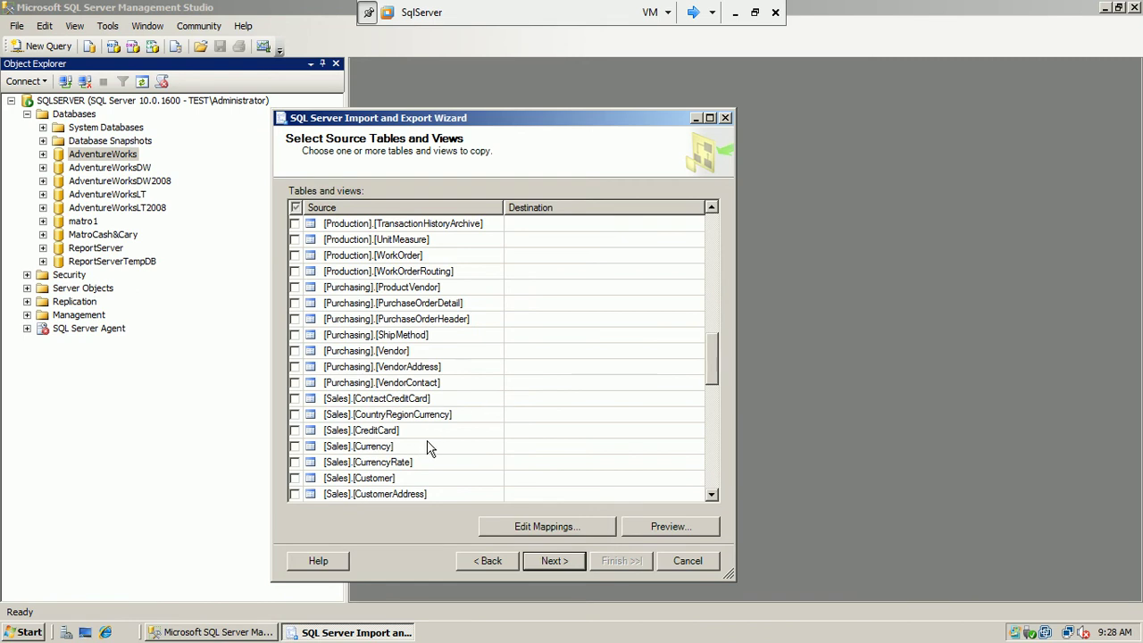
click(295, 478)
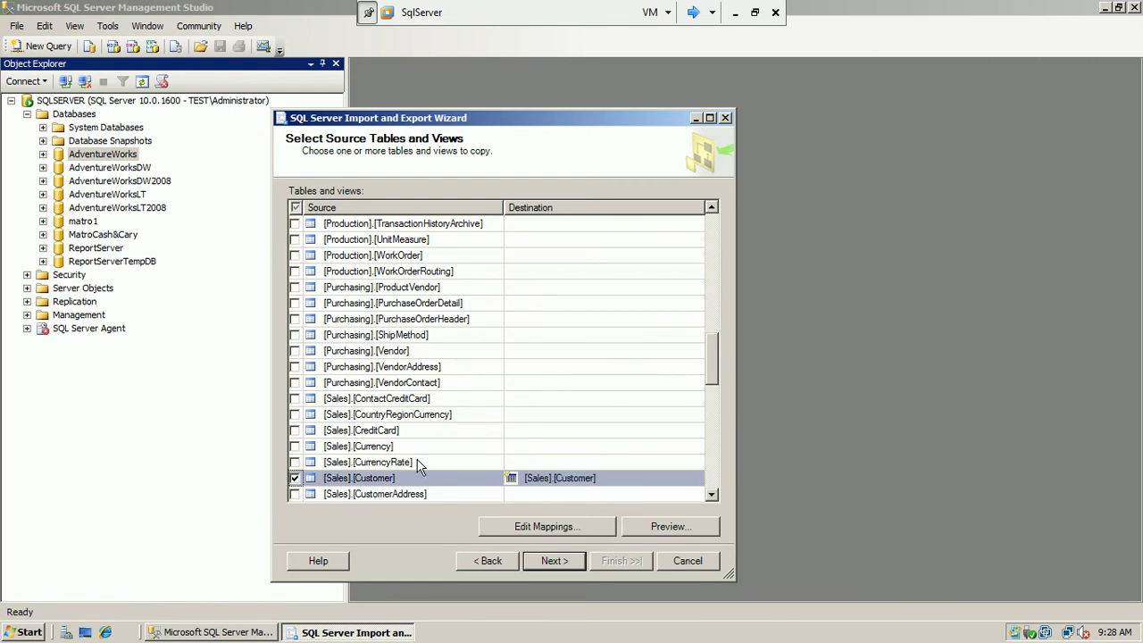
drag(715, 359, 712, 372)
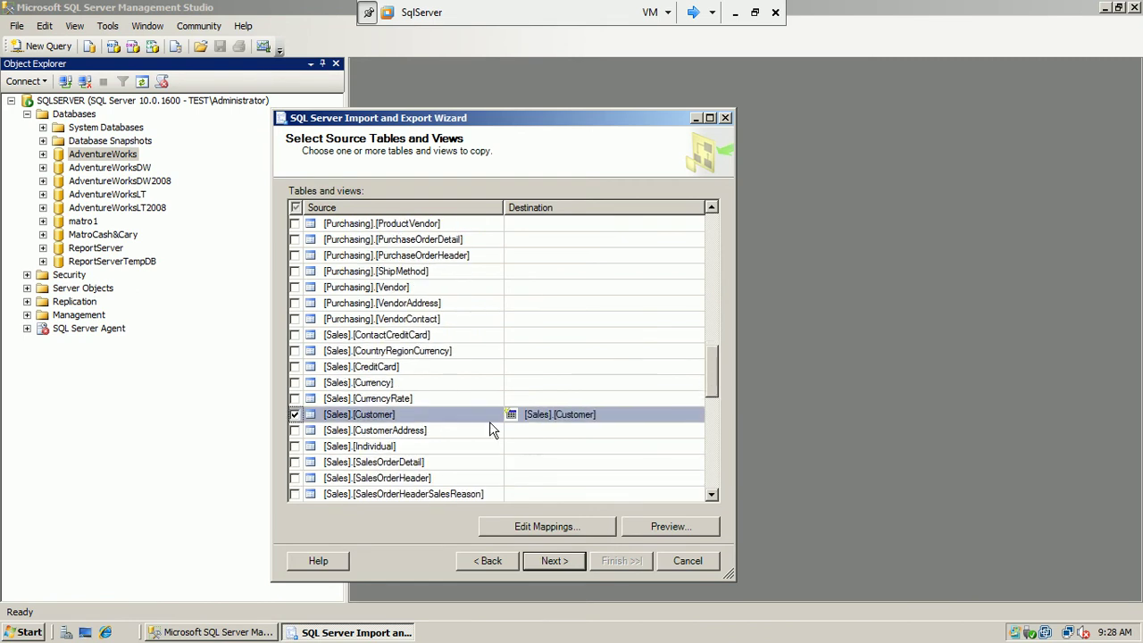
click(295, 430)
drag(715, 355, 715, 433)
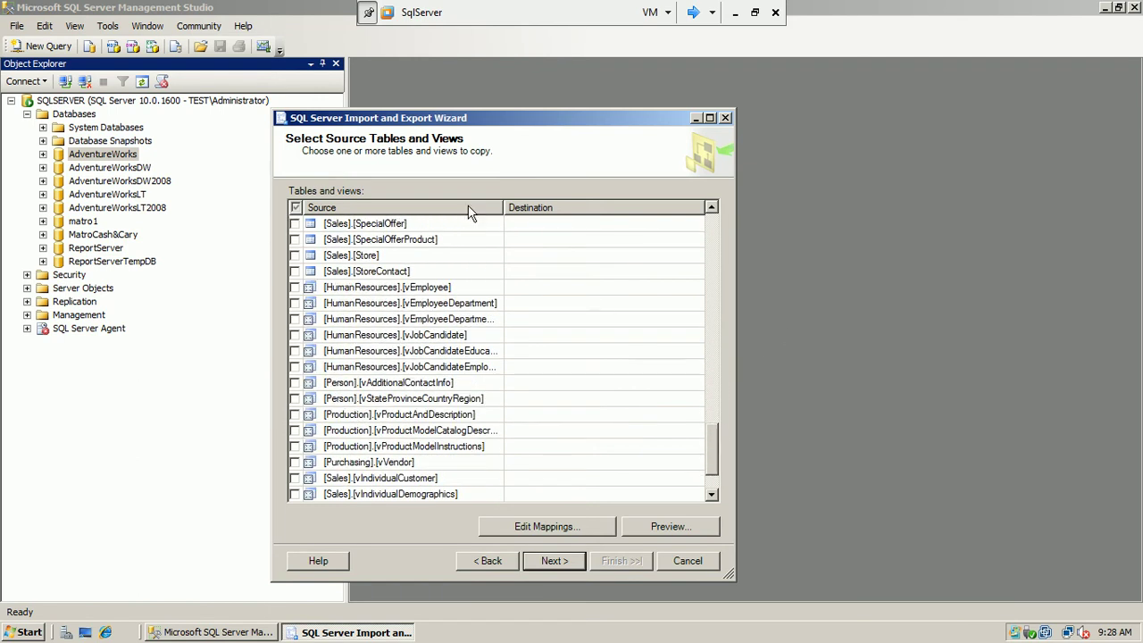
Add the [HumanResources].[vEmployee] view to the export selection and open its column mappings.
click(295, 288)
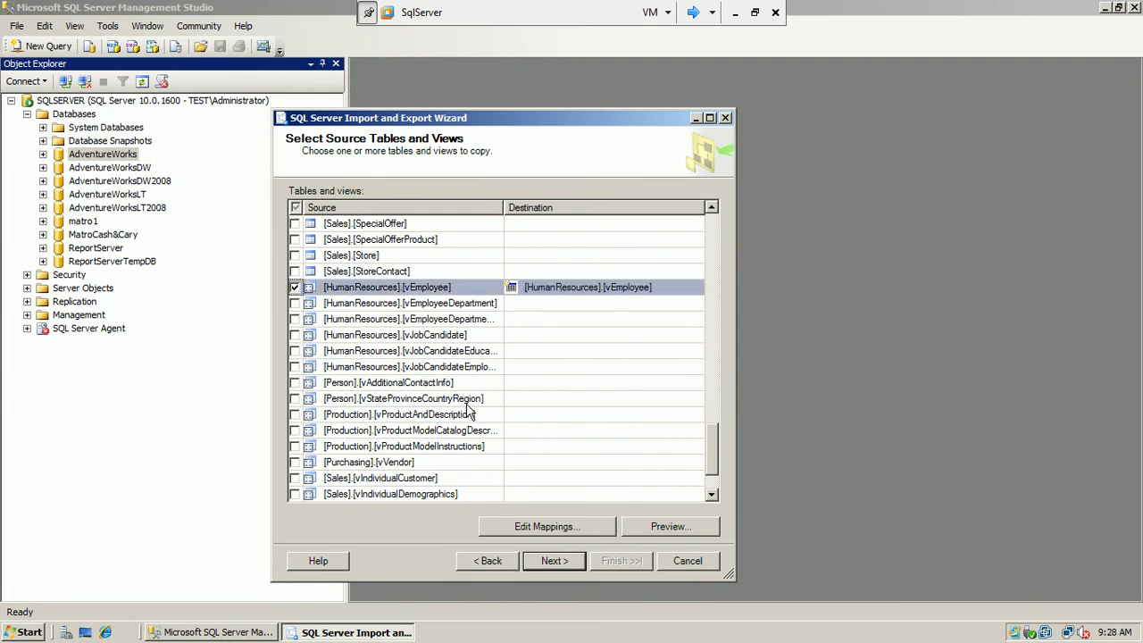
drag(713, 434, 678, 509)
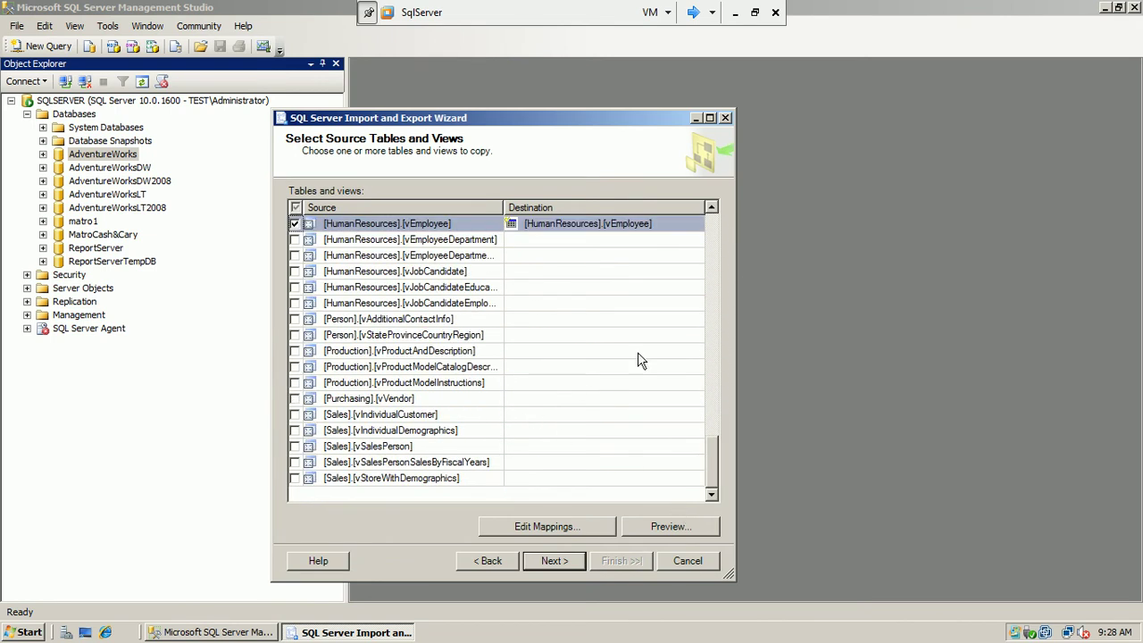
click(541, 528)
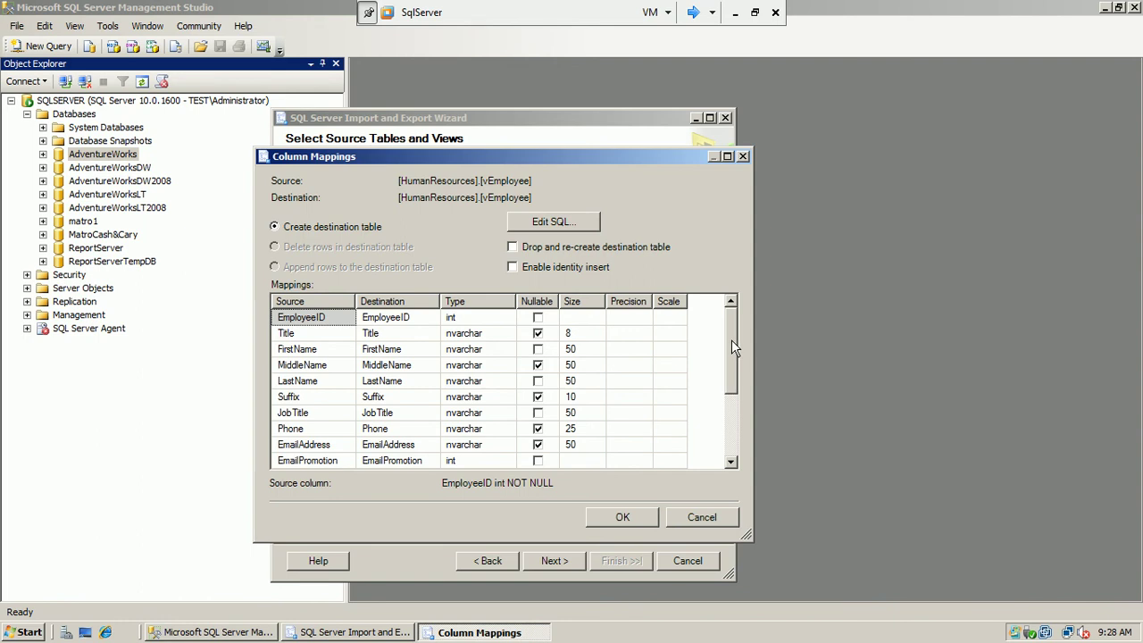
Try setting the LastName column's destination to <ignore> and restore it to LastName.
drag(731, 340, 731, 345)
click(730, 305)
click(403, 317)
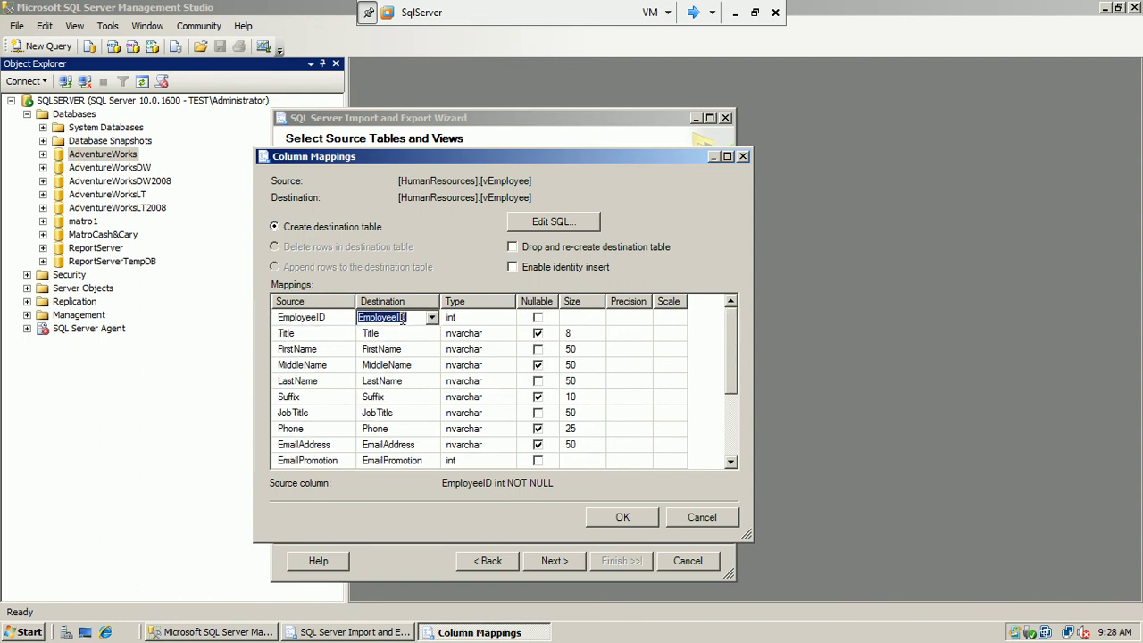
click(394, 381)
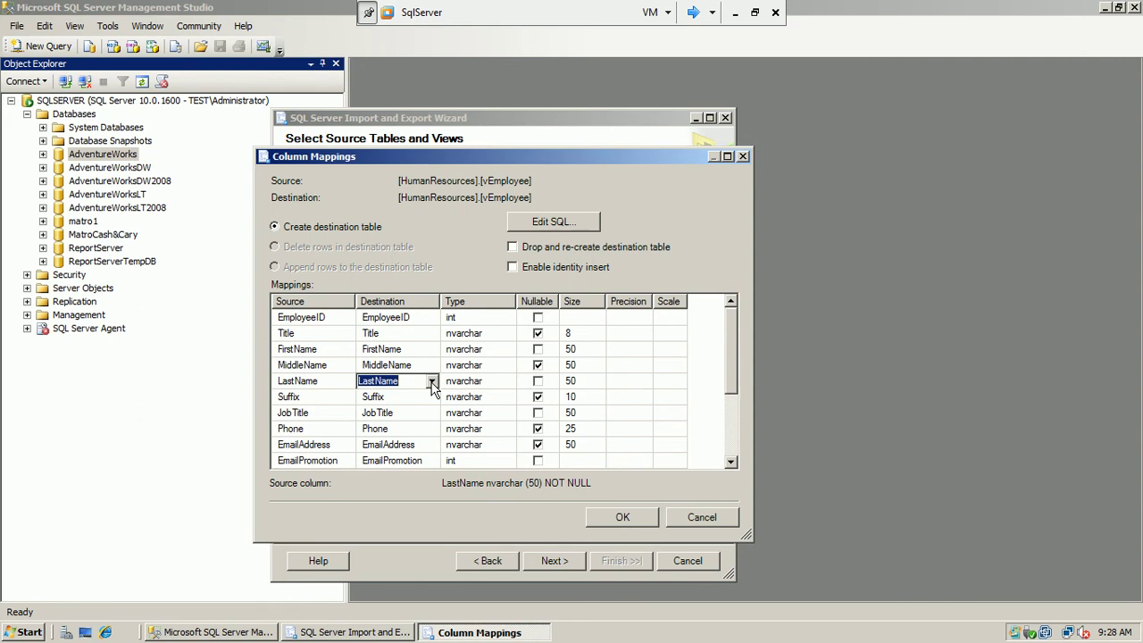
click(432, 382)
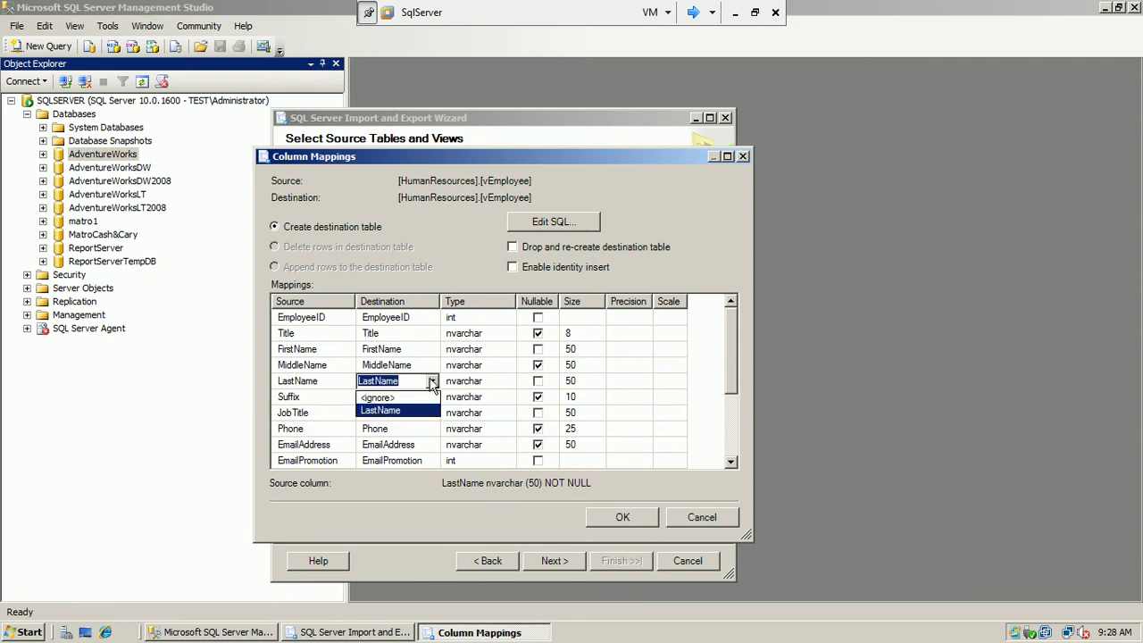
click(420, 398)
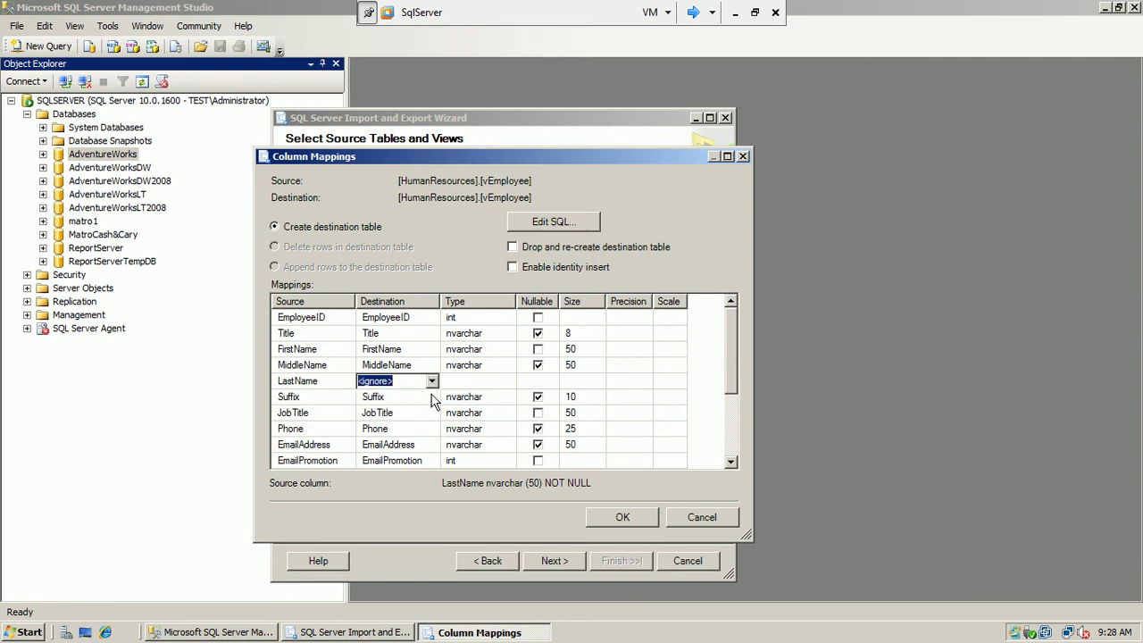
click(432, 382)
click(418, 410)
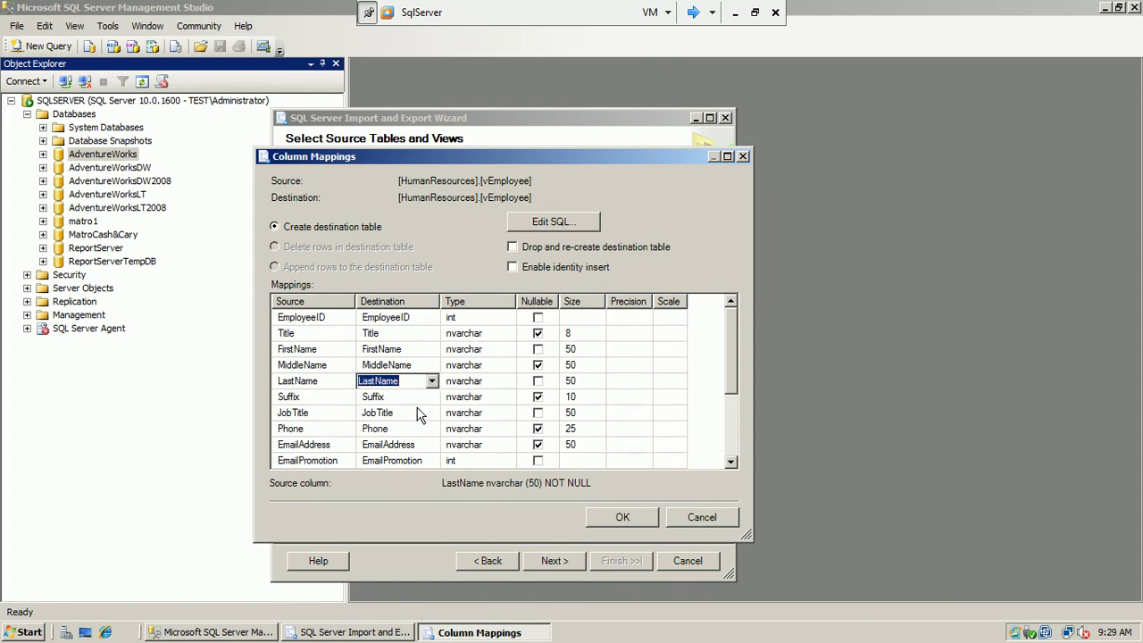
Review the remaining vEmployee column mappings with a widened Destination column and cancel the mapping edits.
click(417, 412)
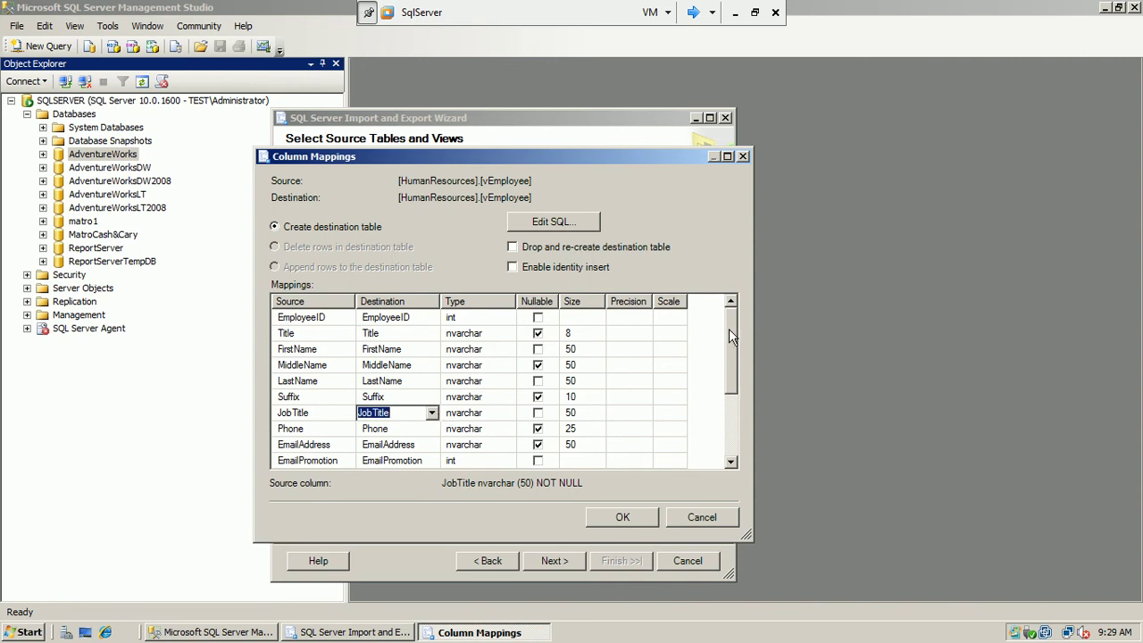
drag(728, 328, 727, 405)
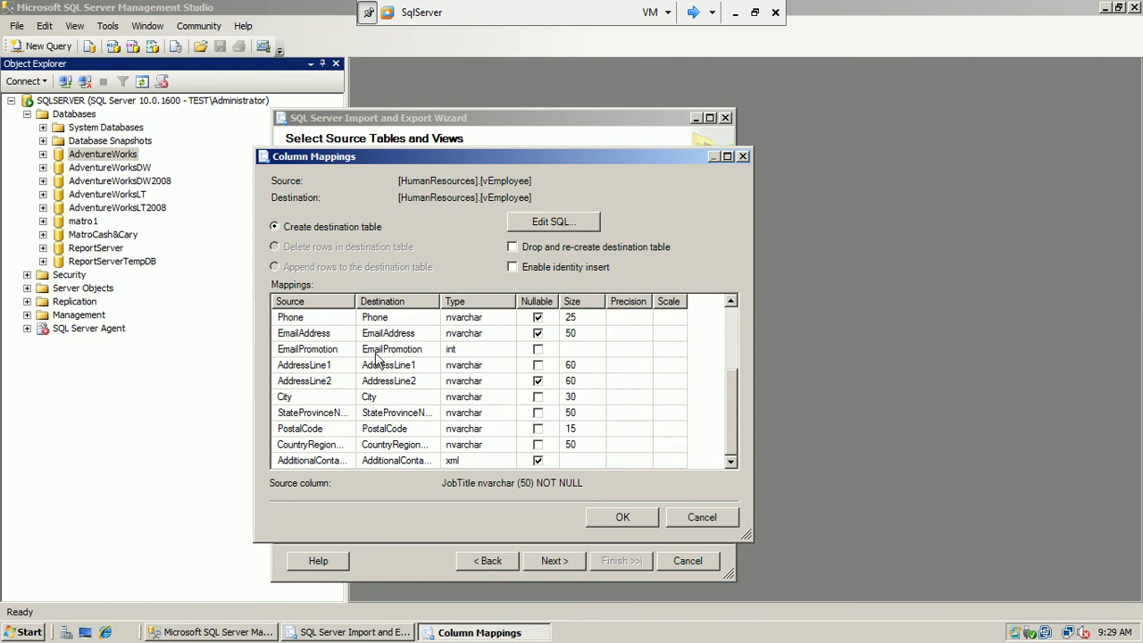
drag(440, 301, 497, 285)
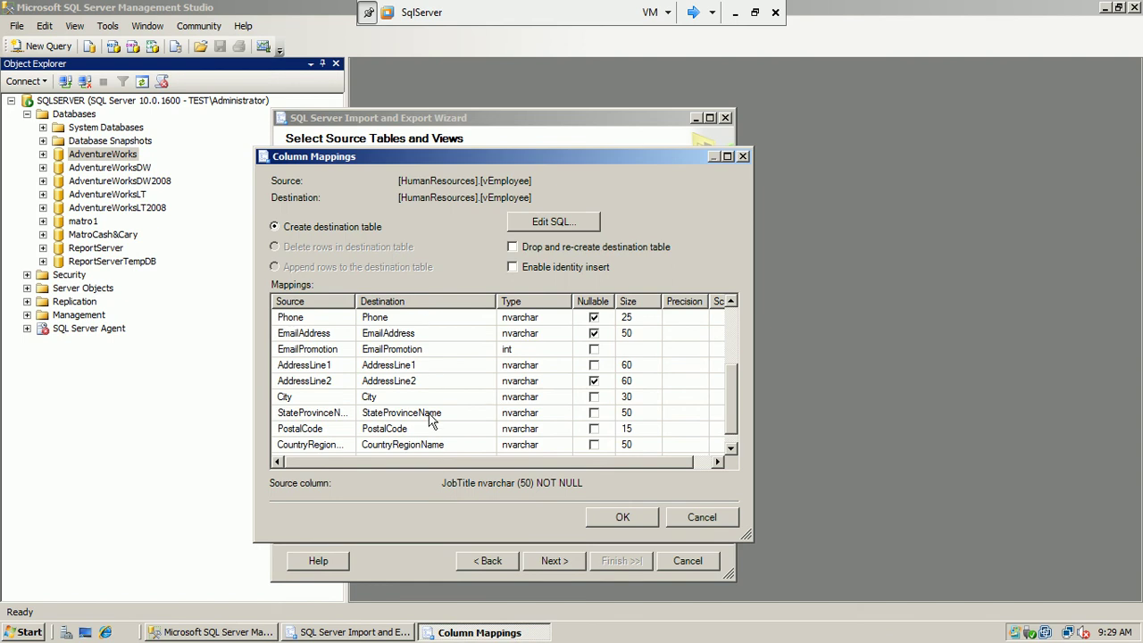
drag(527, 462, 490, 462)
click(676, 518)
Preview the vEmployee data across its columns, close the preview, and continue to the package save and run options.
click(668, 526)
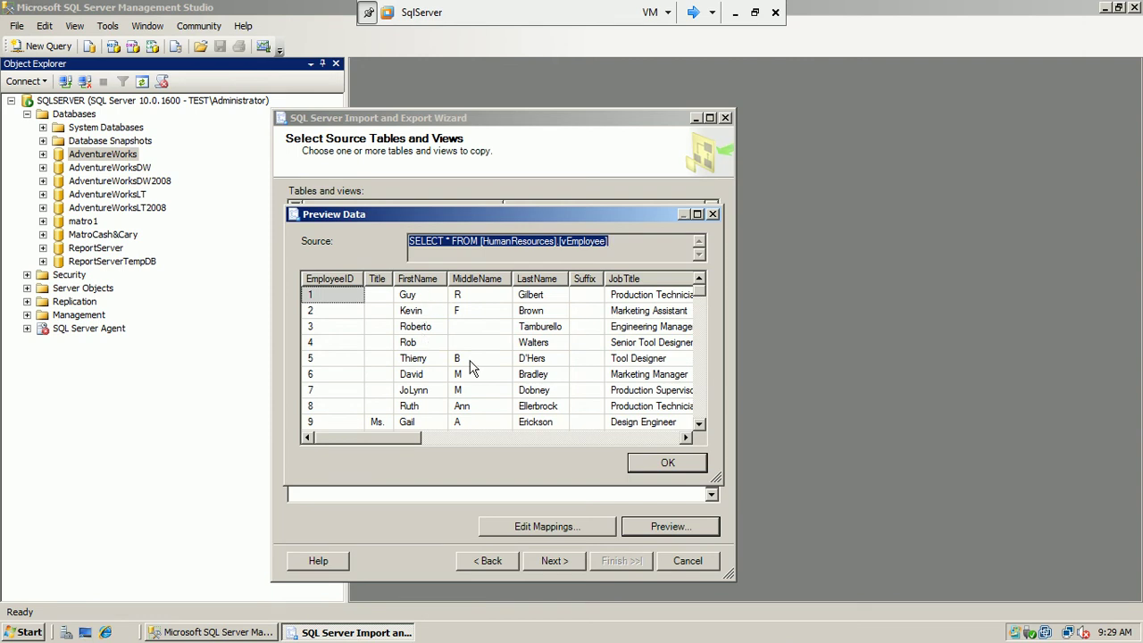
drag(407, 436, 493, 435)
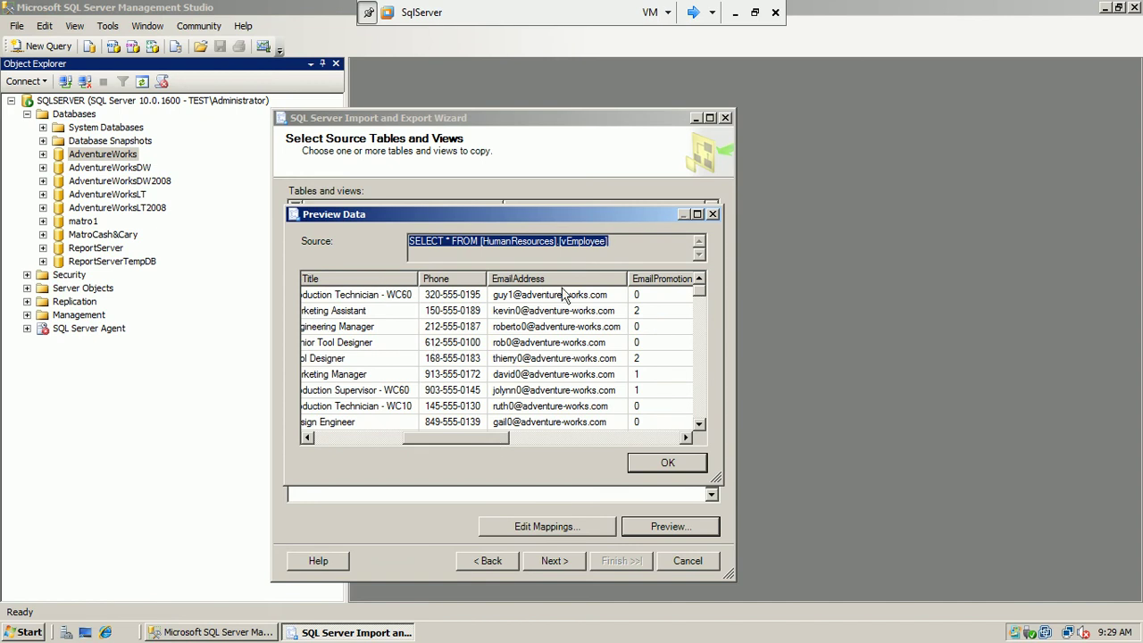
drag(479, 437, 576, 444)
drag(652, 428, 644, 466)
click(664, 464)
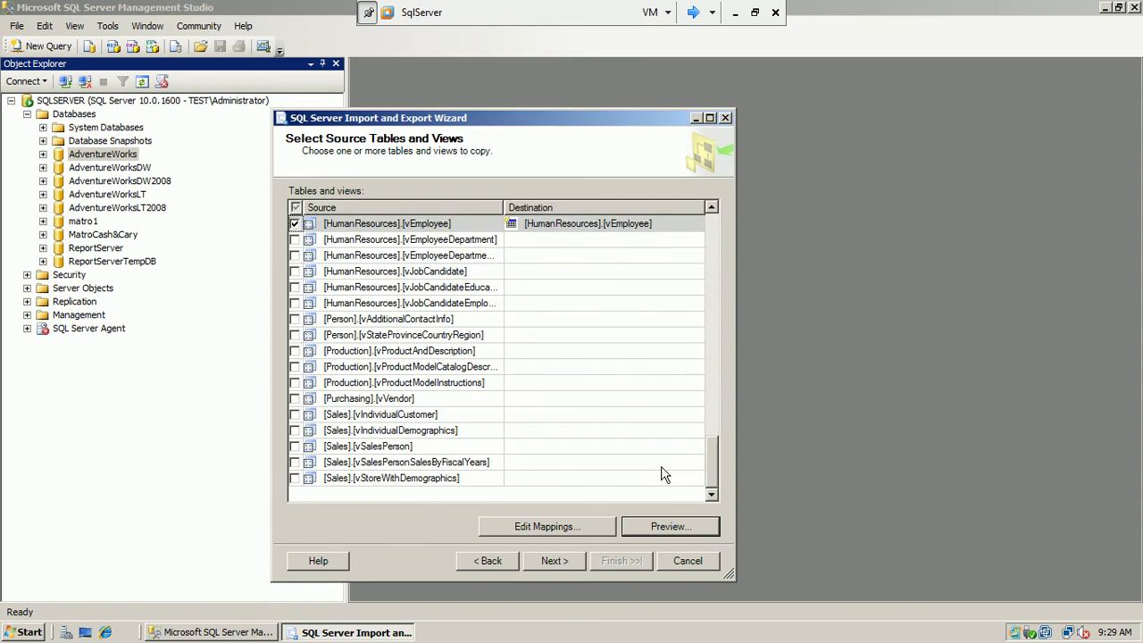
click(540, 563)
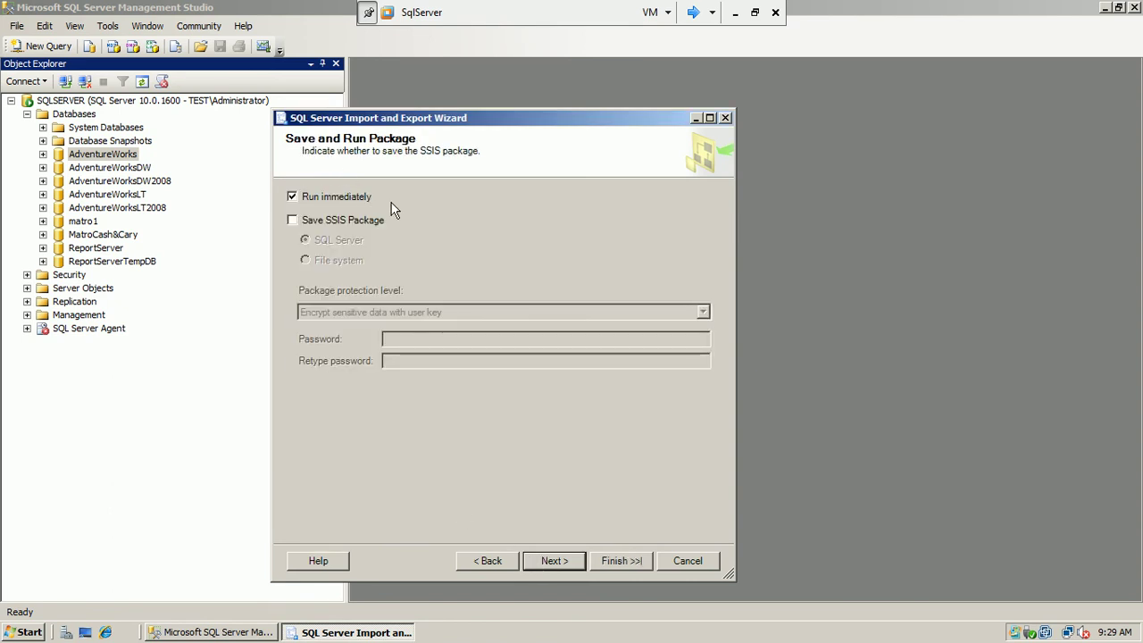
Try saving the SSIS package to the file system, review the package protection levels, and turn package saving off.
click(368, 220)
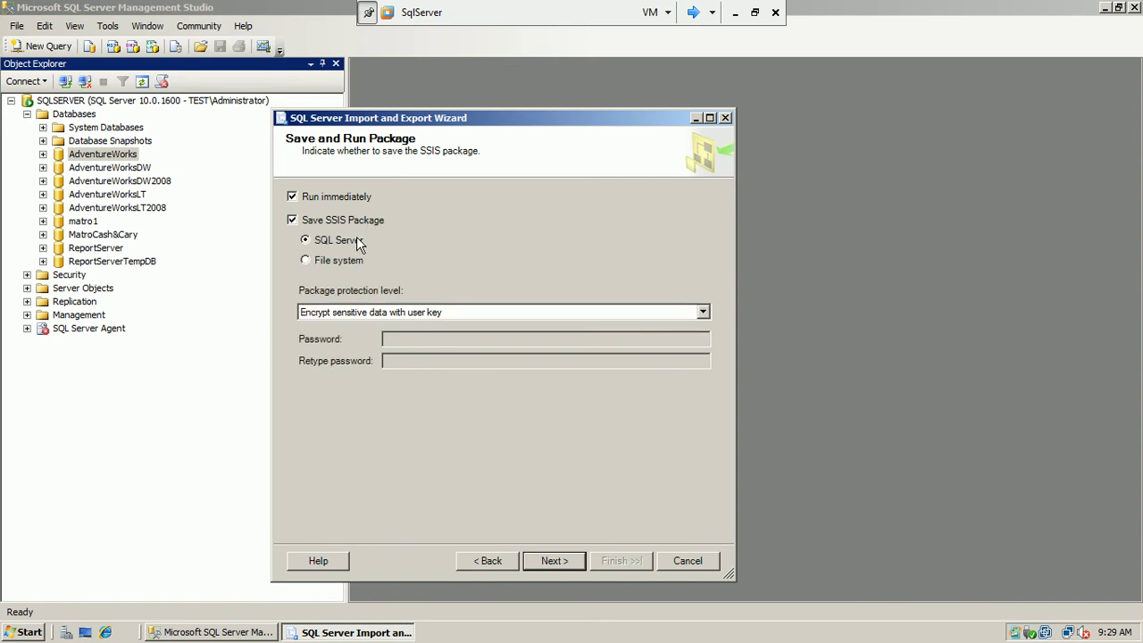
click(346, 264)
click(704, 313)
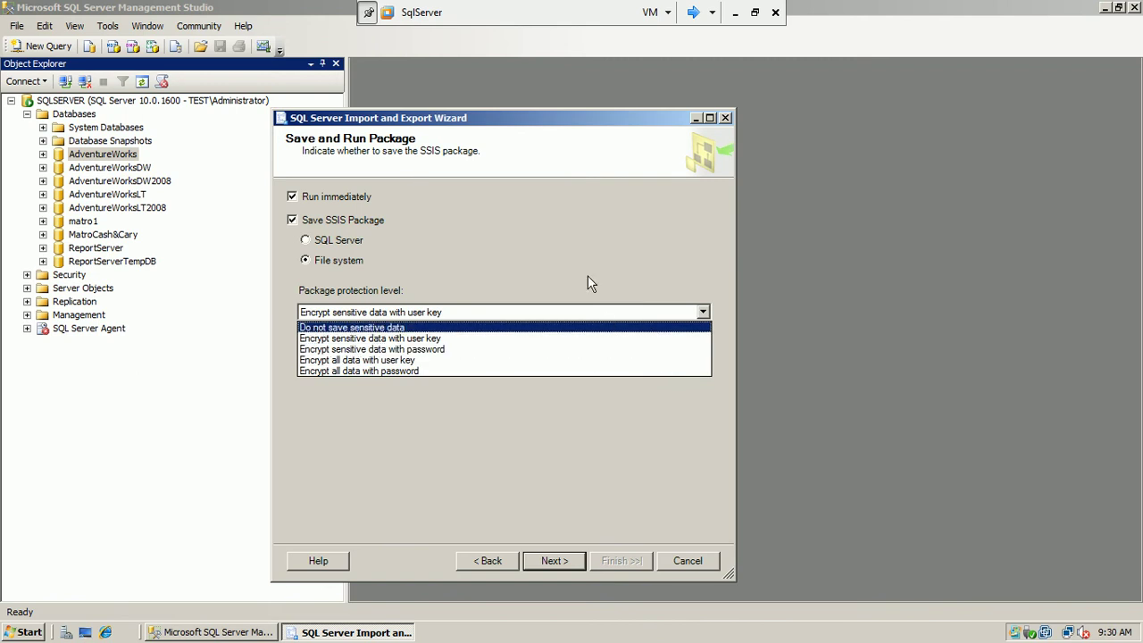
click(554, 231)
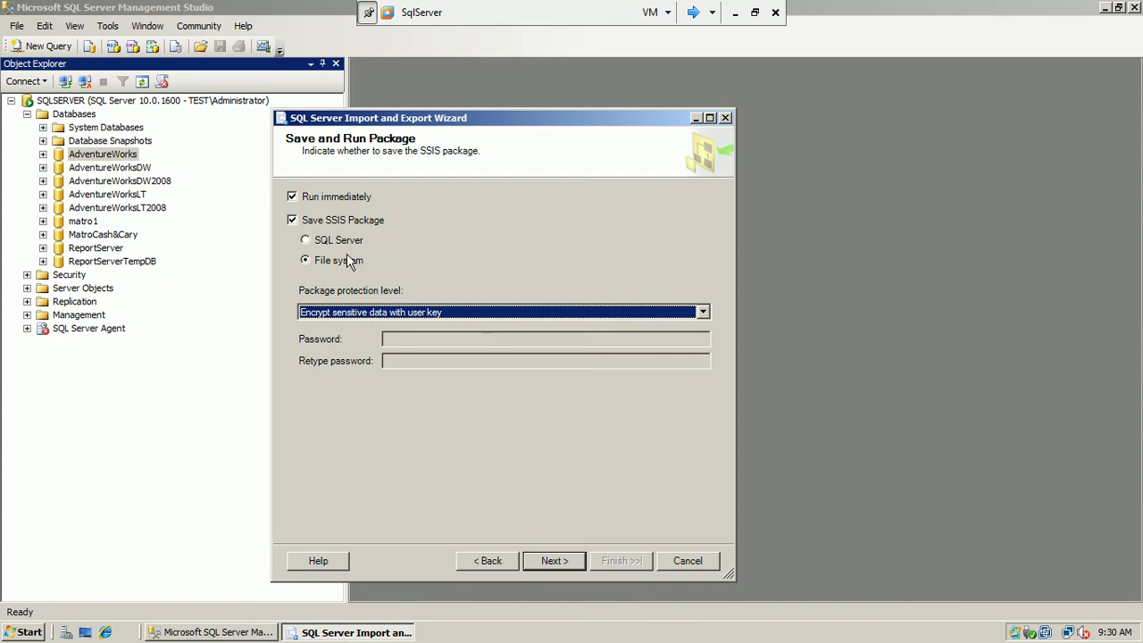
click(293, 220)
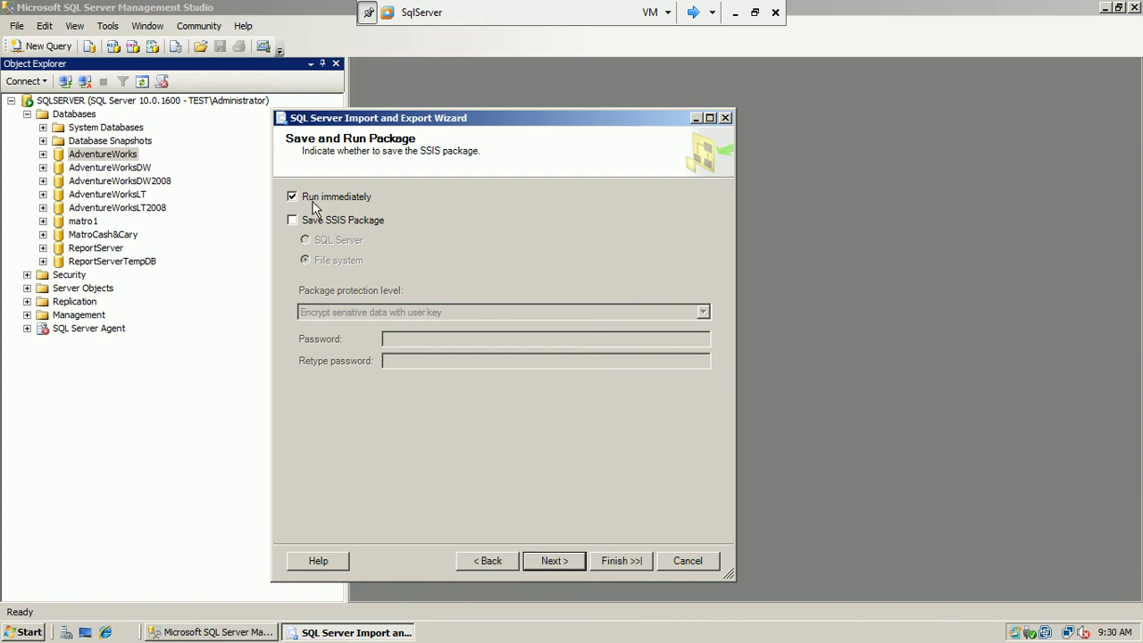
Complete the wizard to run the export immediately without saving the package, and close it when execution ends.
click(544, 559)
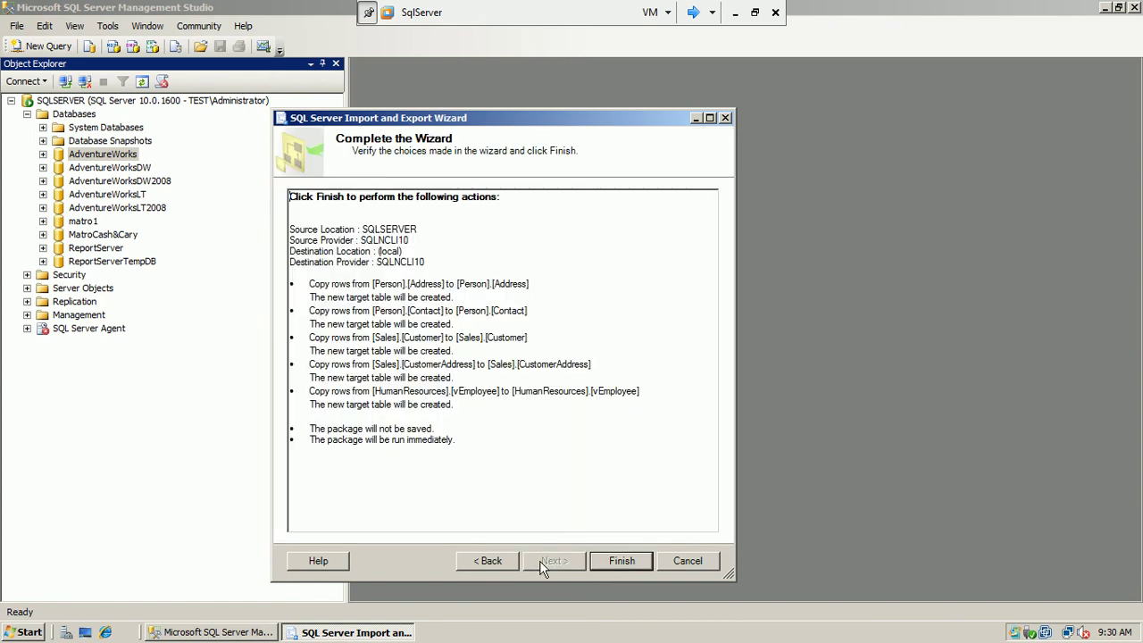
click(625, 560)
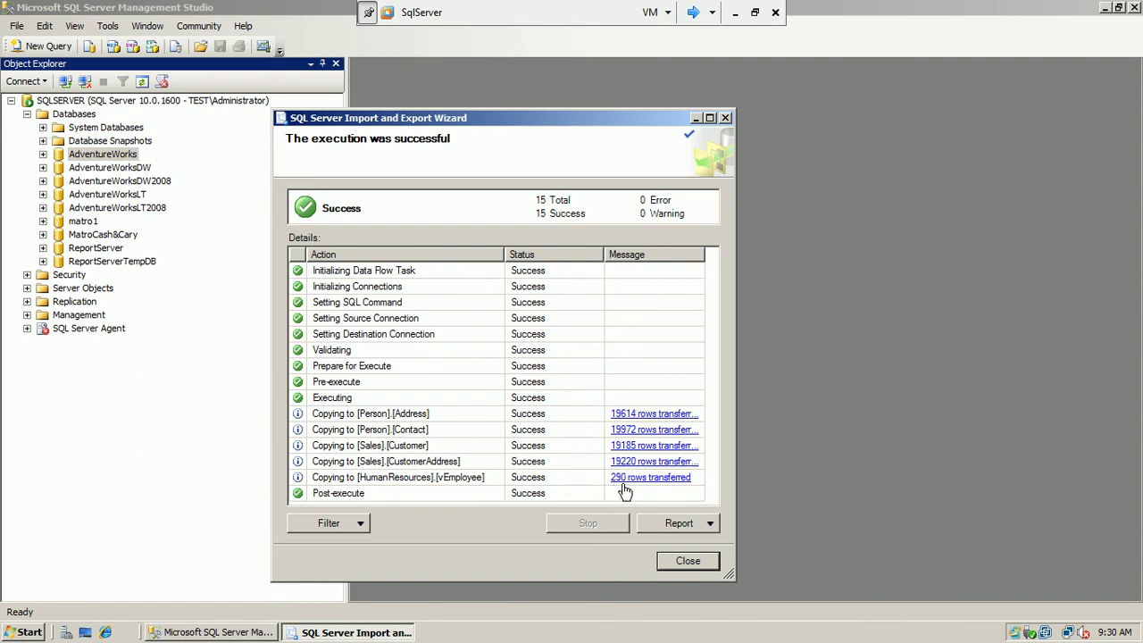
click(667, 556)
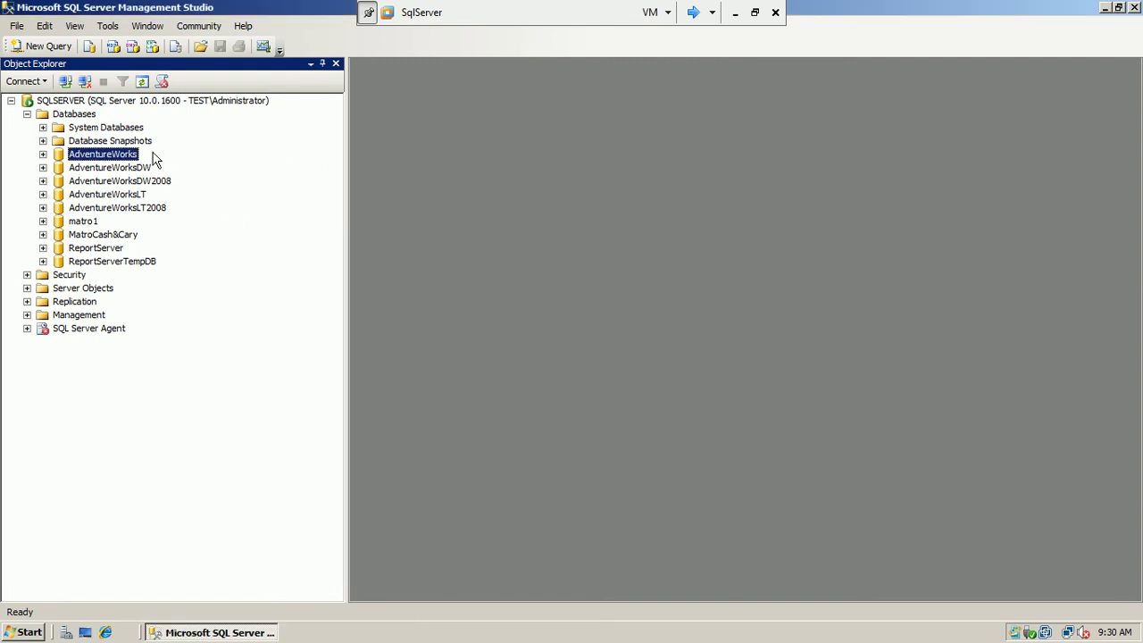
Refresh the Databases list and inspect the contents of the adventuresExportData database.
right_click(66, 116)
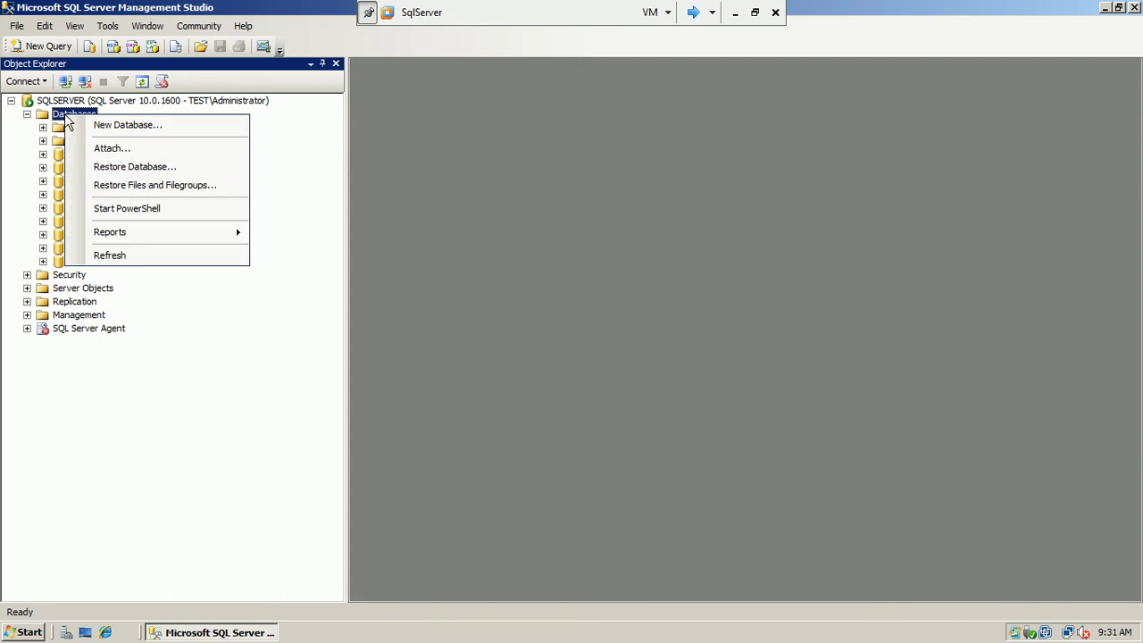
click(117, 257)
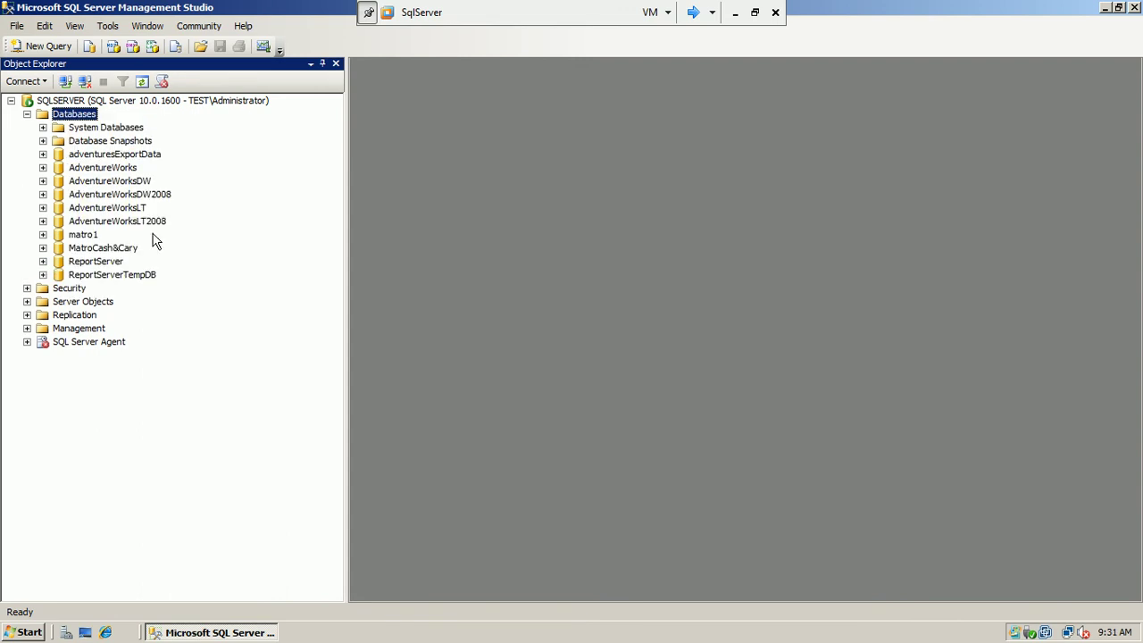
click(115, 157)
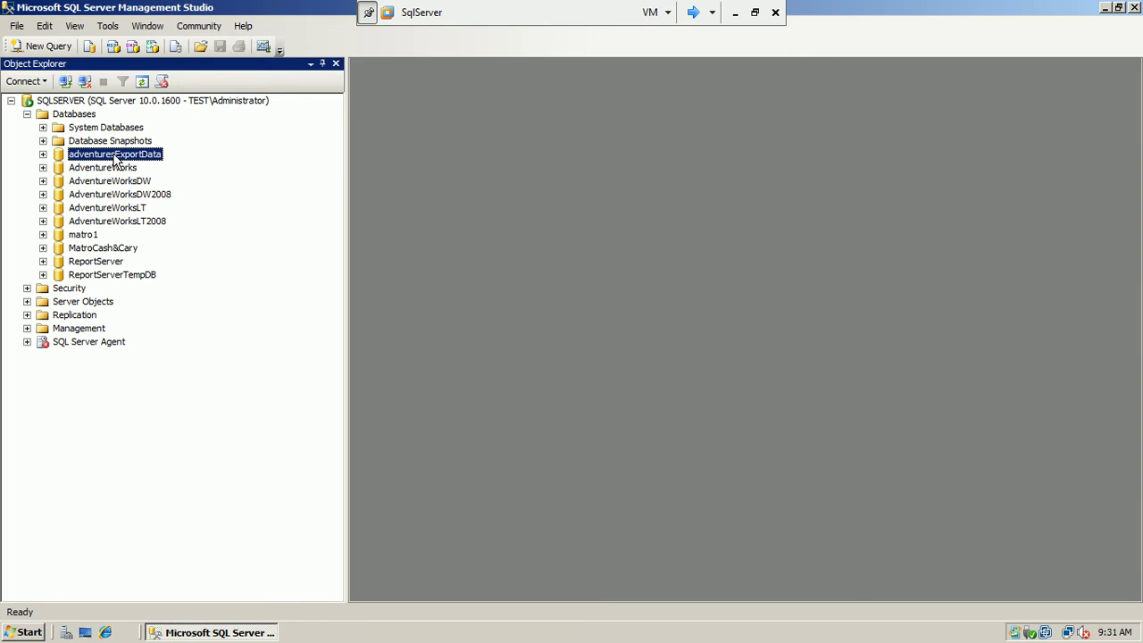
click(43, 154)
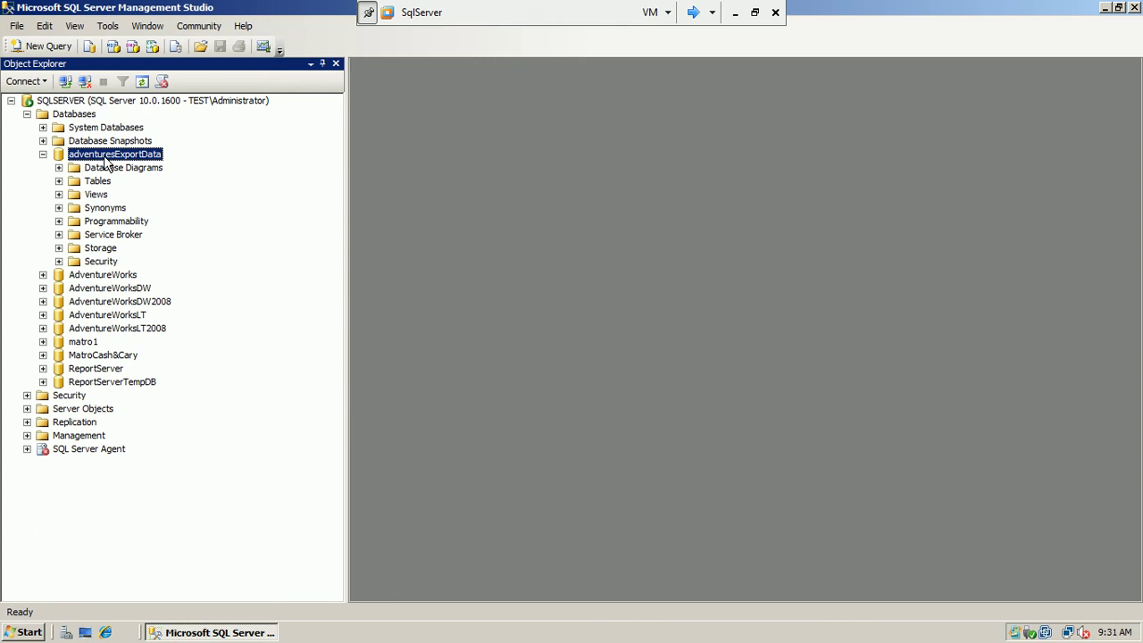
click(43, 153)
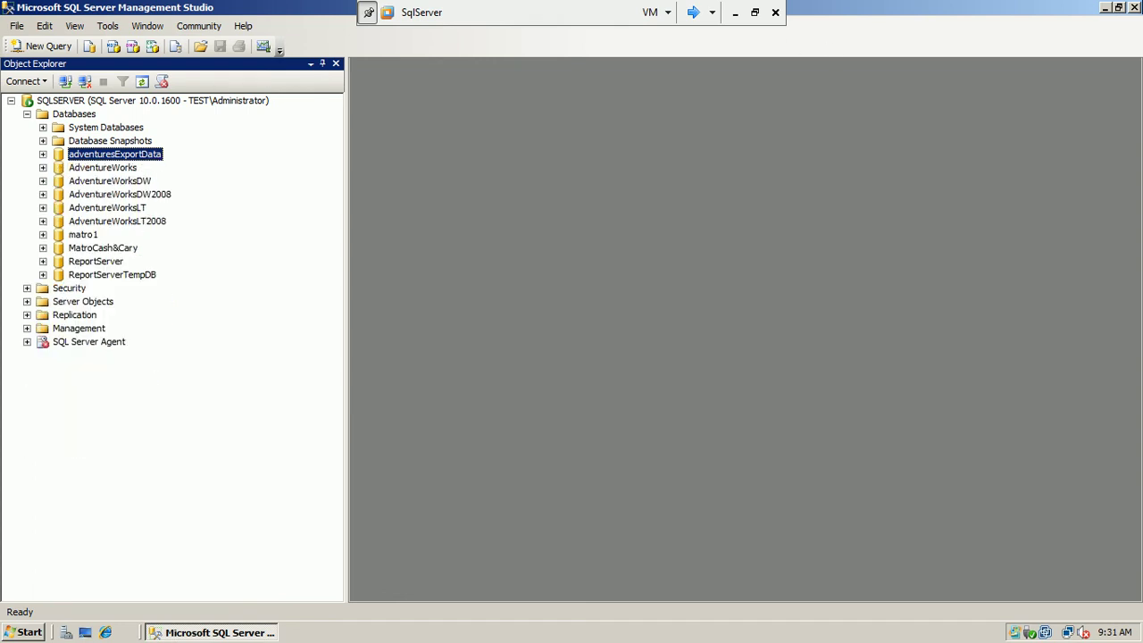
Minimize Management Studio and open the Documents folder in Windows Explorer to locate the New Package Integration Services file.
click(1104, 7)
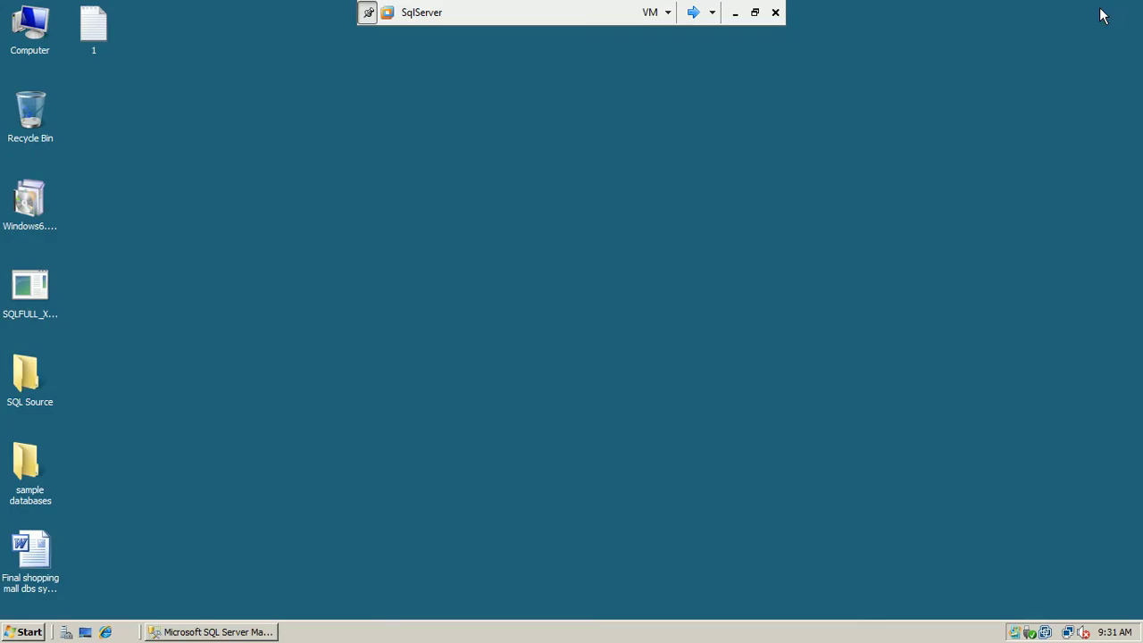
right_click(436, 165)
click(448, 216)
click(25, 631)
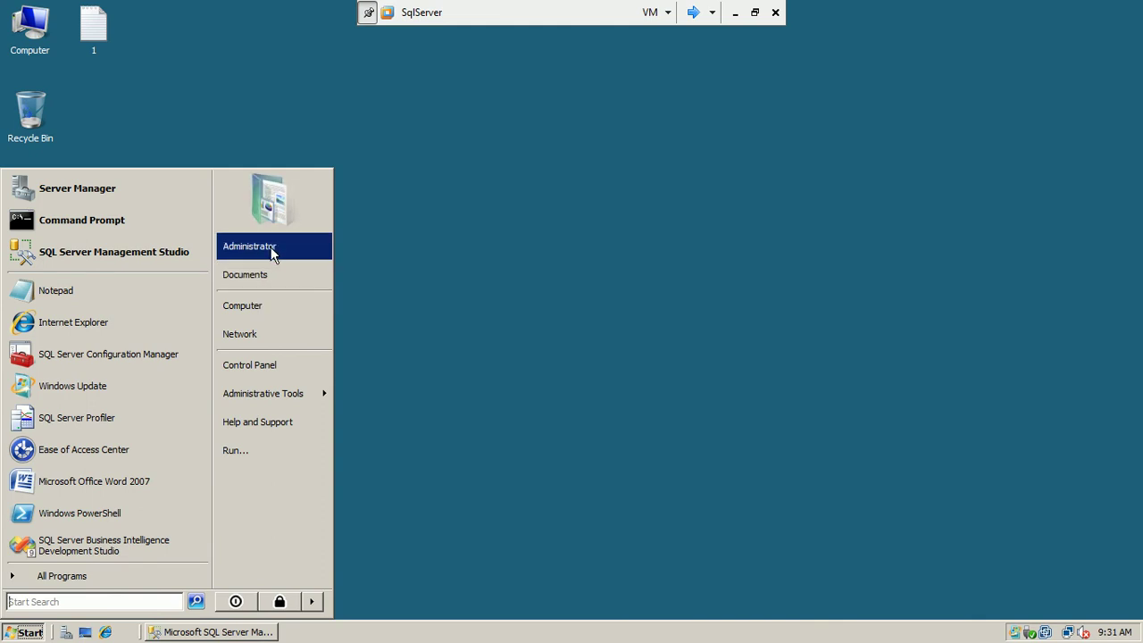
click(262, 281)
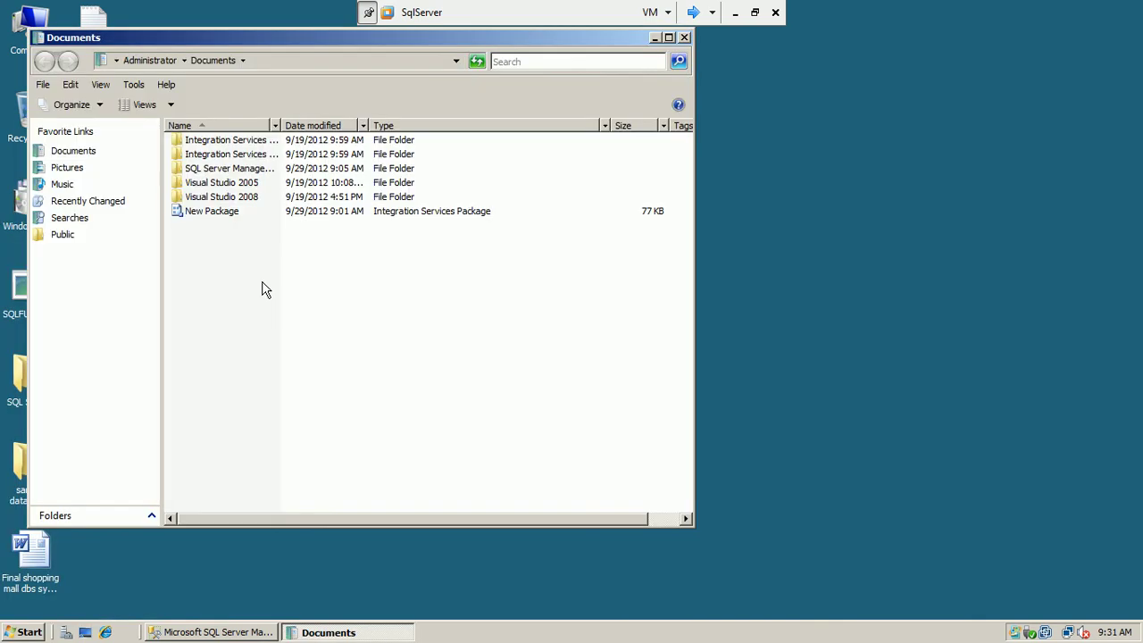
click(215, 213)
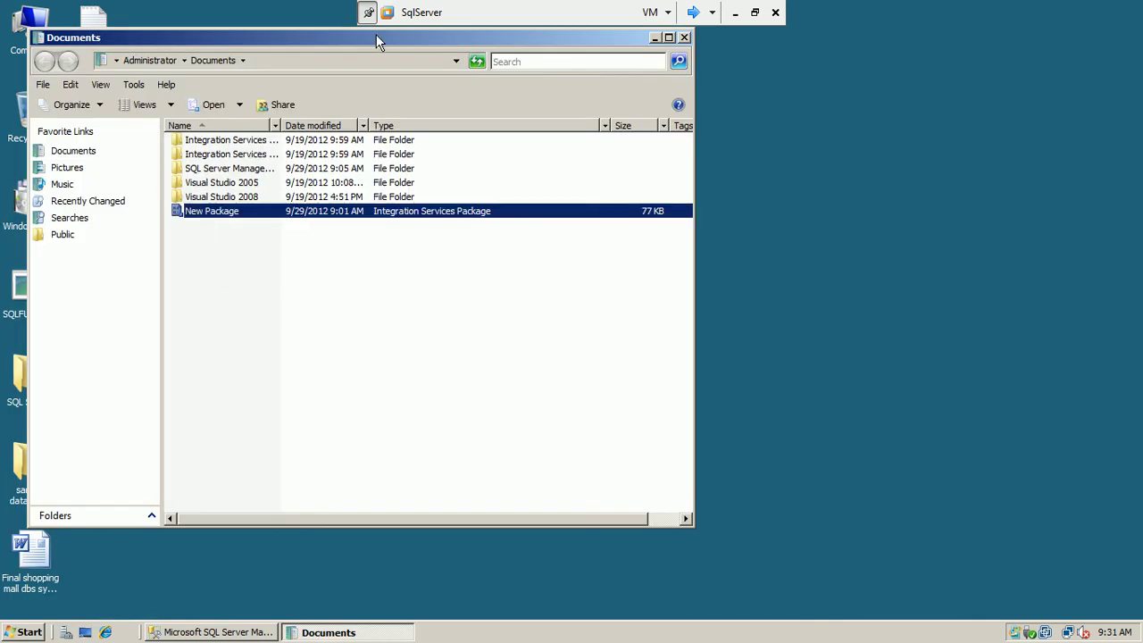
drag(376, 36, 445, 94)
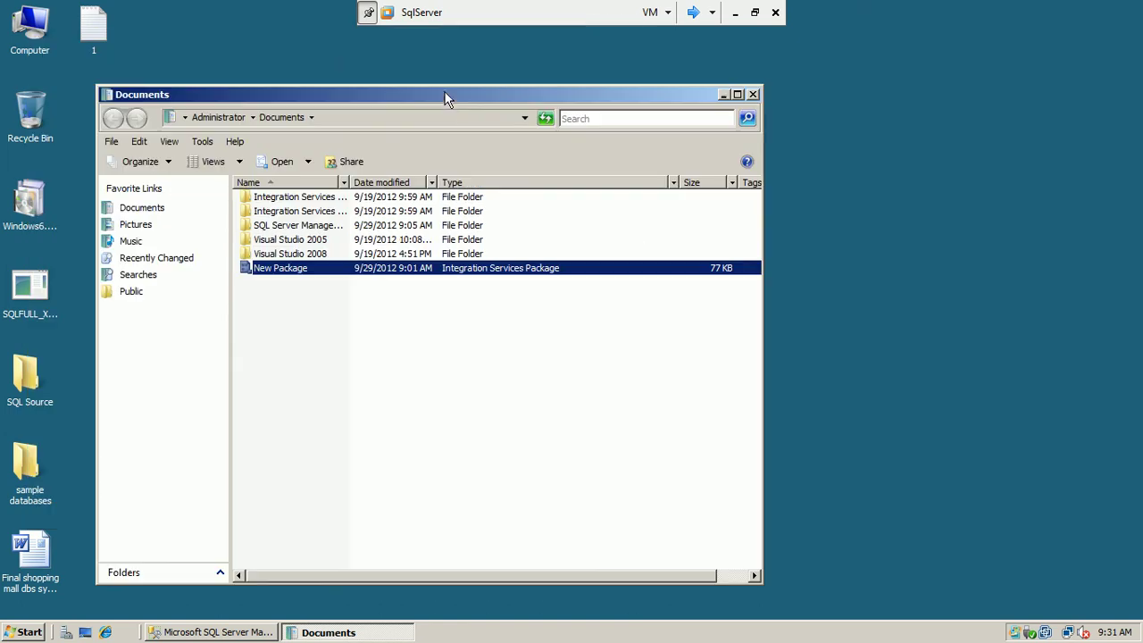
click(492, 339)
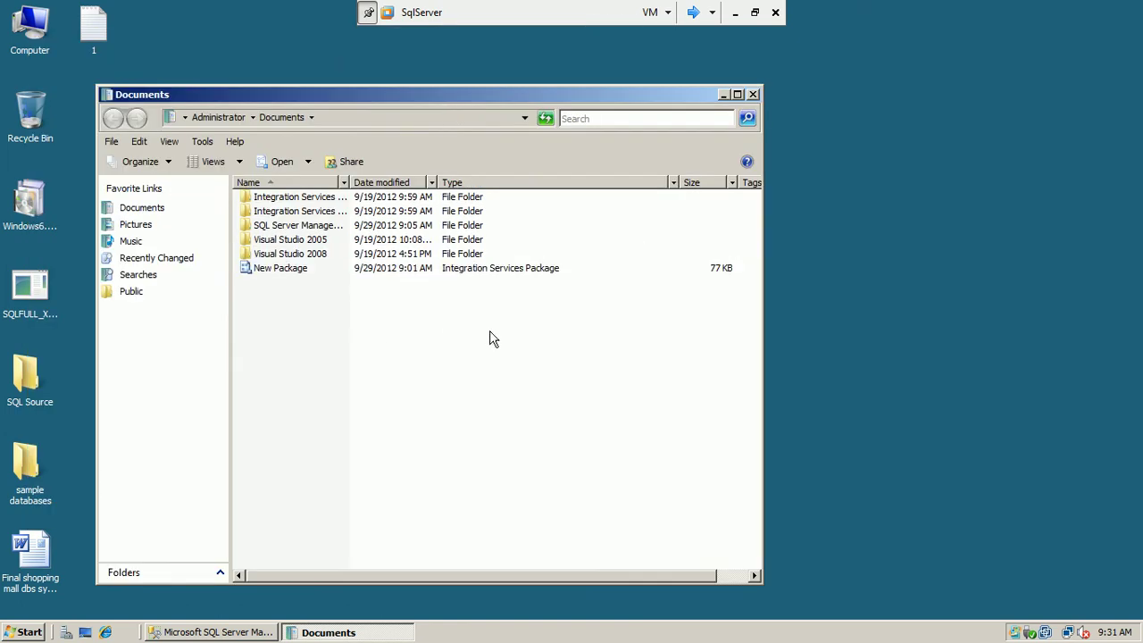
Open the New Package file in the Execute Package Utility, review its configurations, command files and connection managers, and close the utility.
double_click(301, 270)
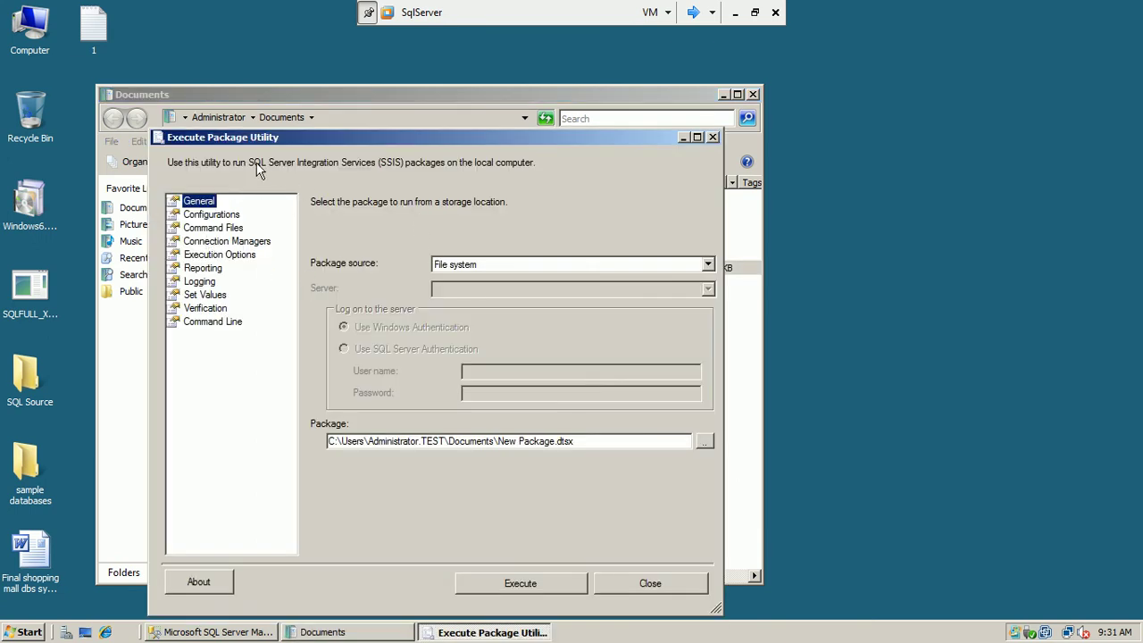
click(222, 216)
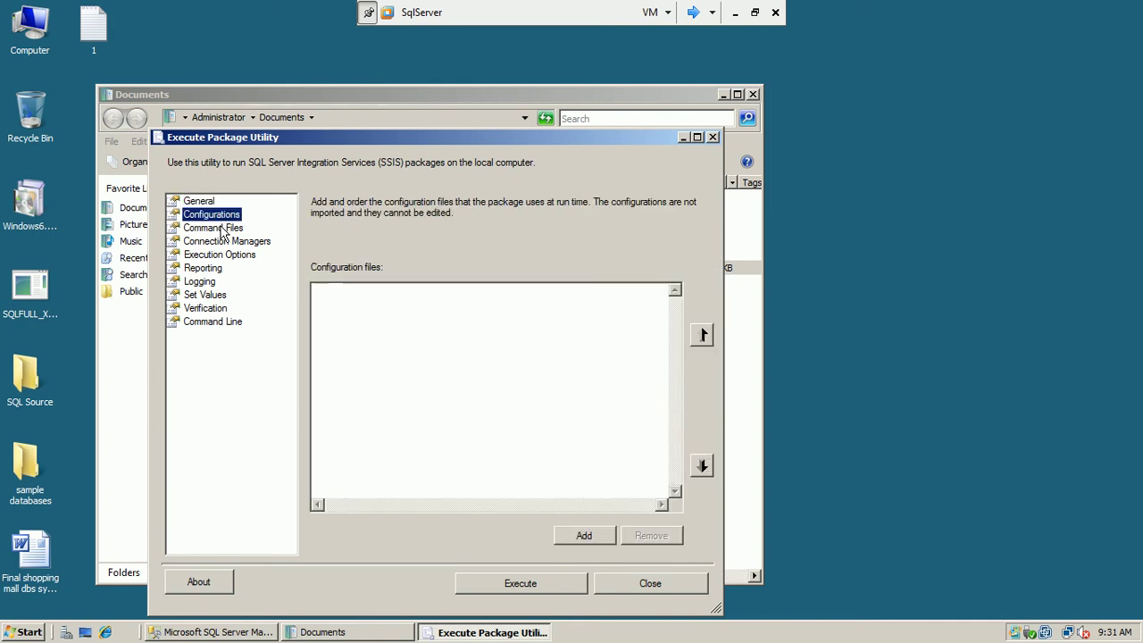
click(221, 228)
click(222, 243)
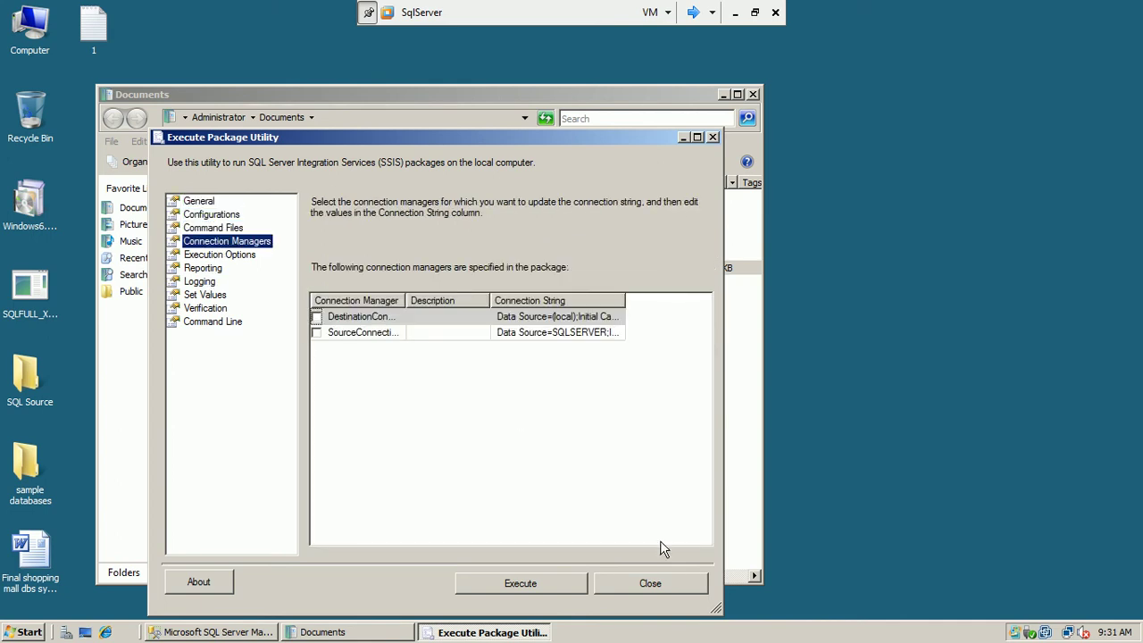
click(645, 587)
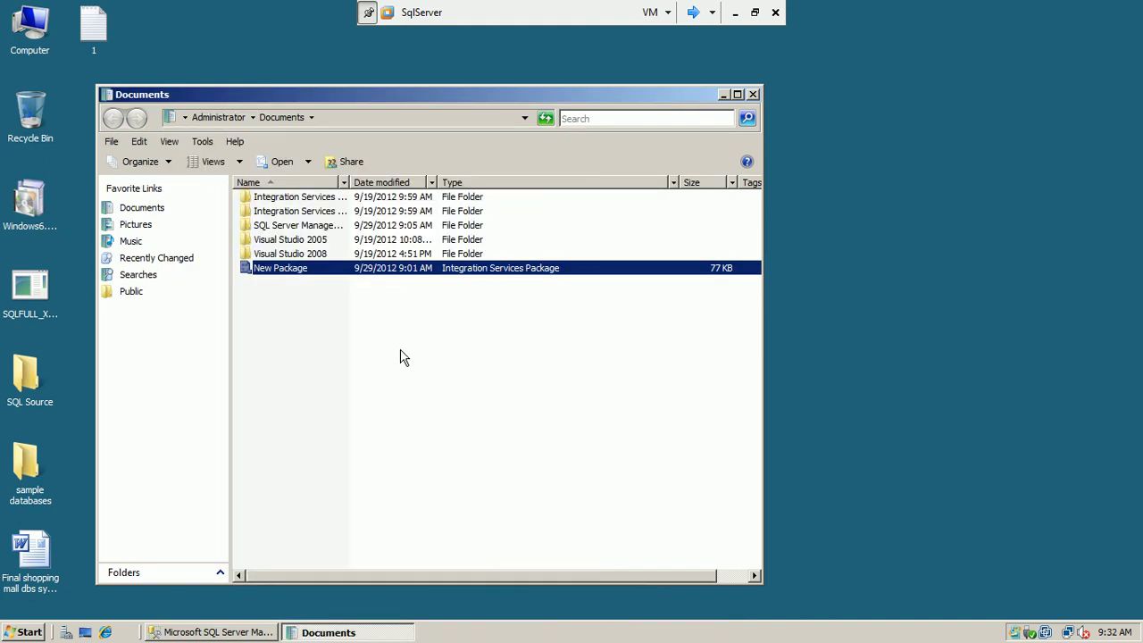
Close the Documents window and switch back to SQL Server Management Studio.
click(400, 357)
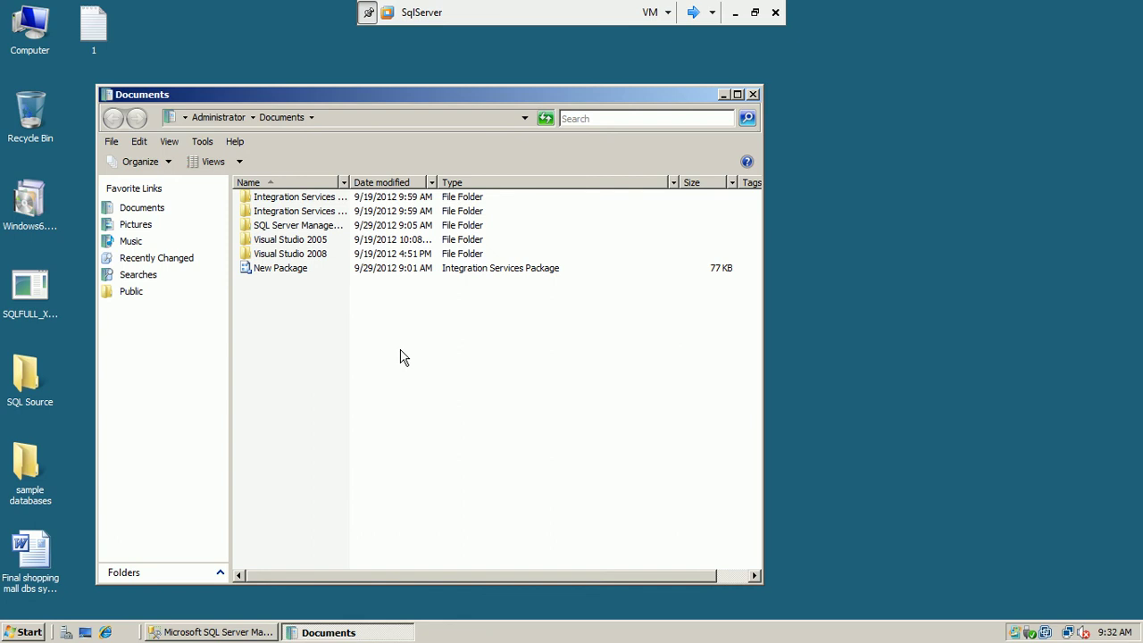
click(281, 270)
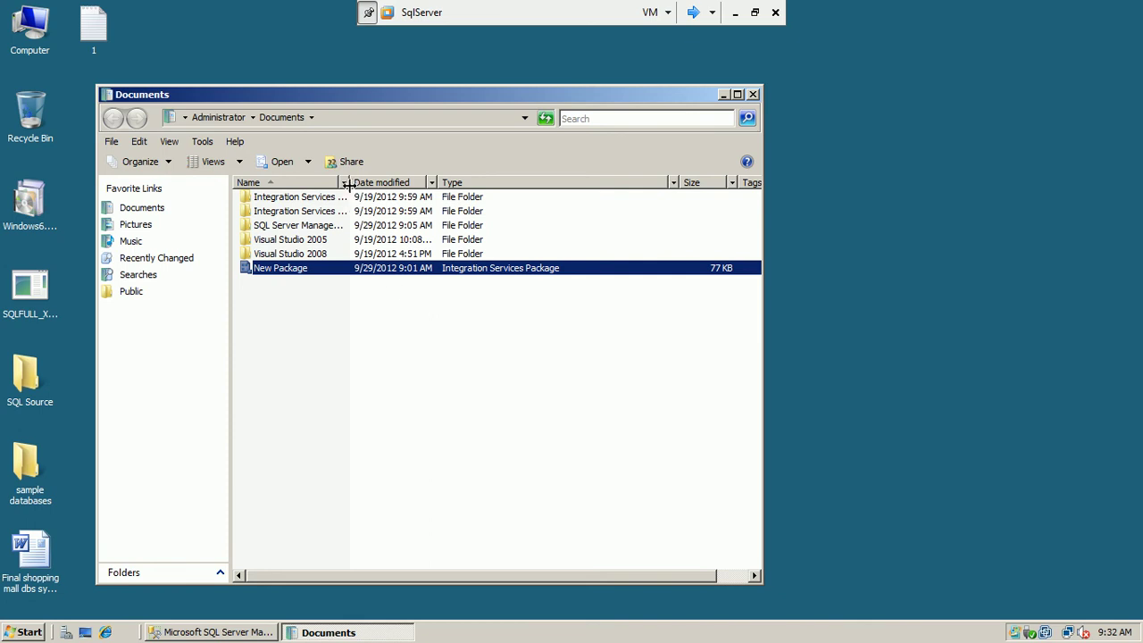
click(752, 96)
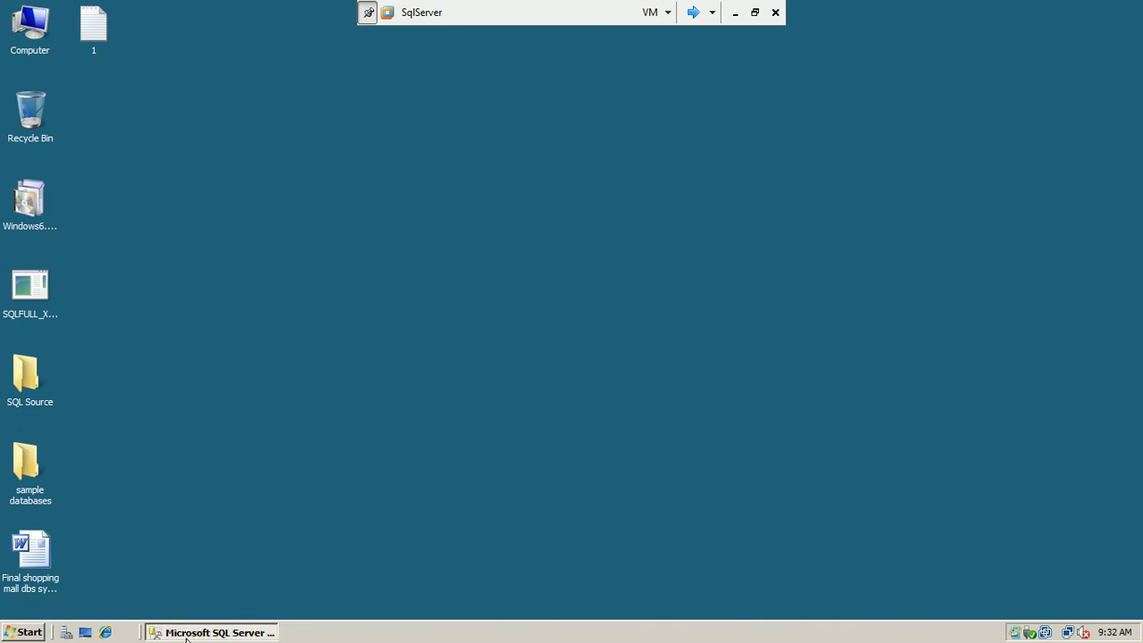
click(186, 636)
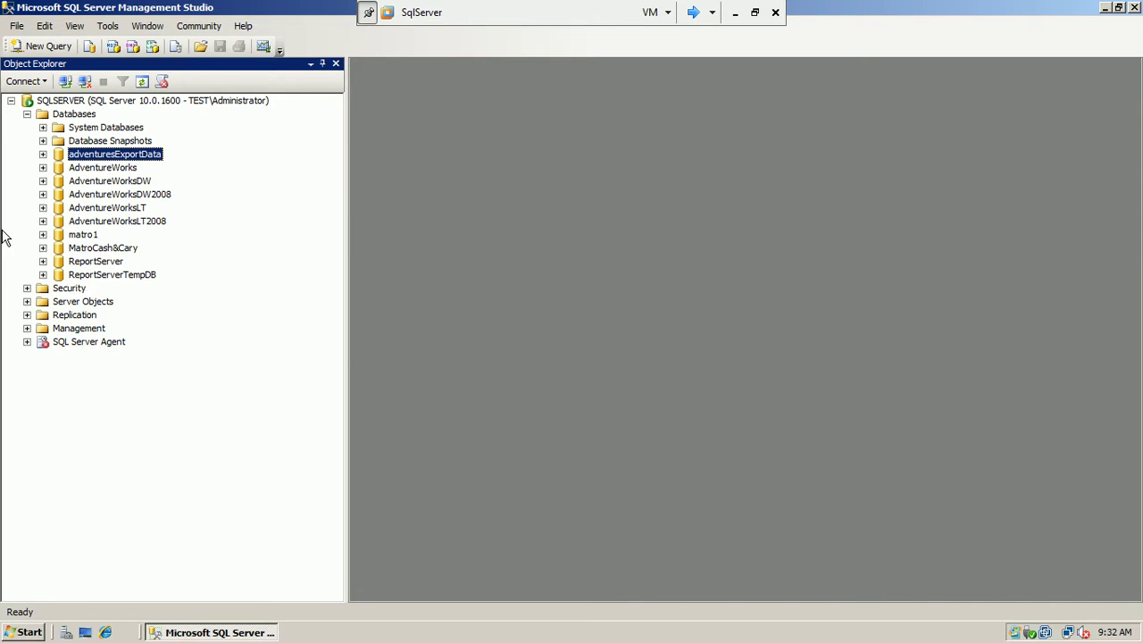
Expand the tables and views of adventuresExportData and inspect each exported table in the list.
click(42, 155)
click(58, 194)
click(59, 181)
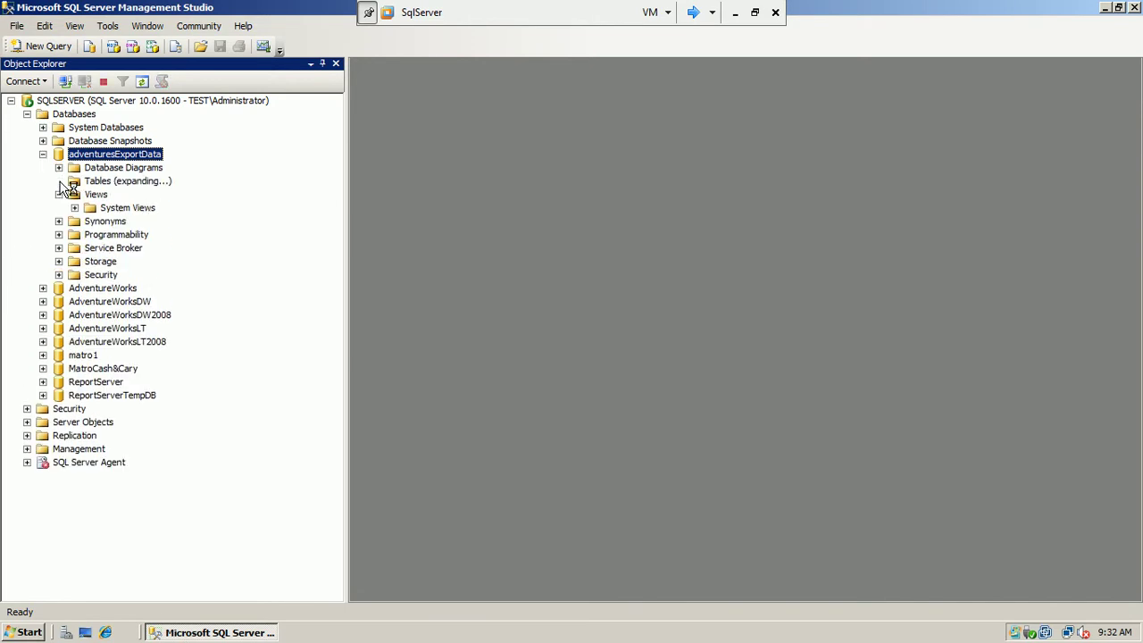
click(161, 209)
click(159, 222)
click(158, 235)
click(157, 249)
click(158, 263)
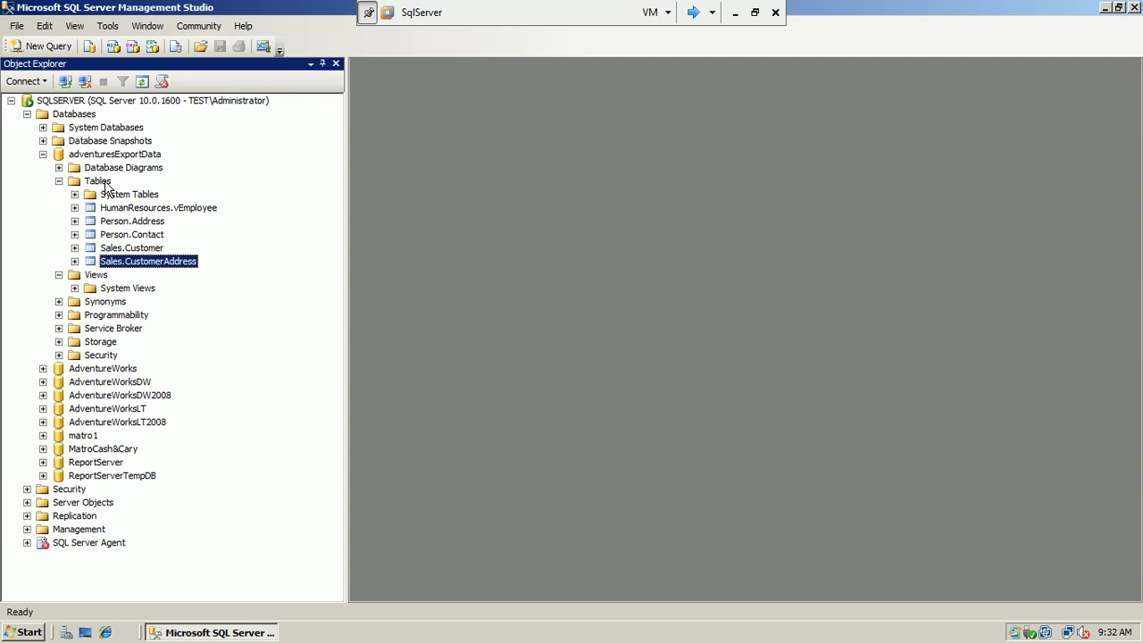
Retrieve the top 1000 rows of Person.Address in adventuresExportData, review them, and collapse the Tables folder.
right_click(134, 221)
click(176, 267)
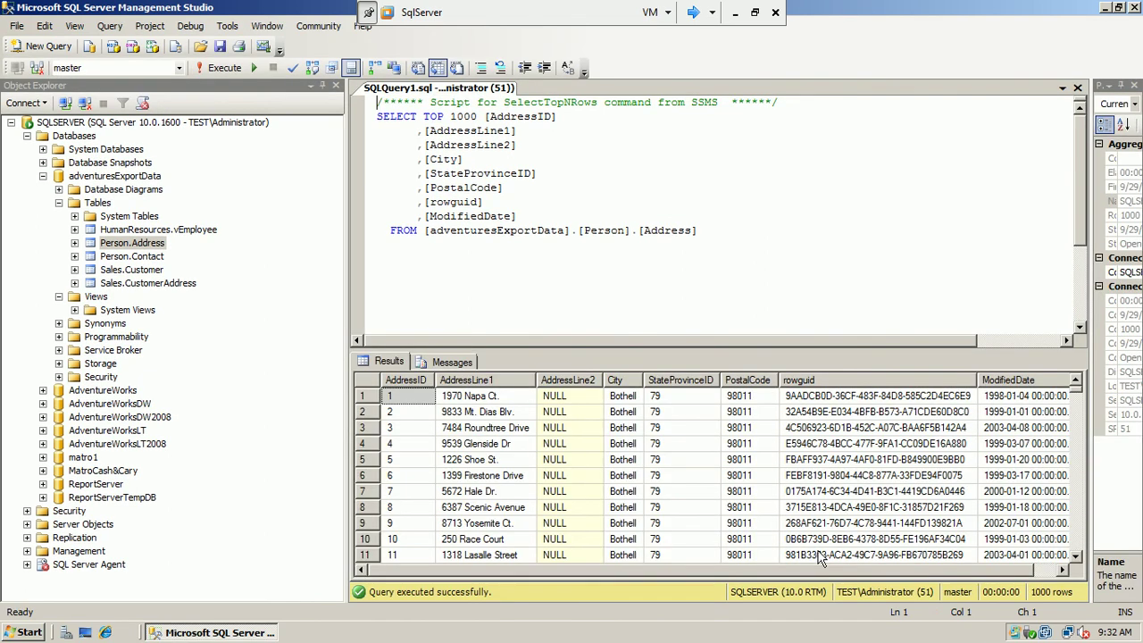
drag(807, 569, 672, 591)
click(58, 204)
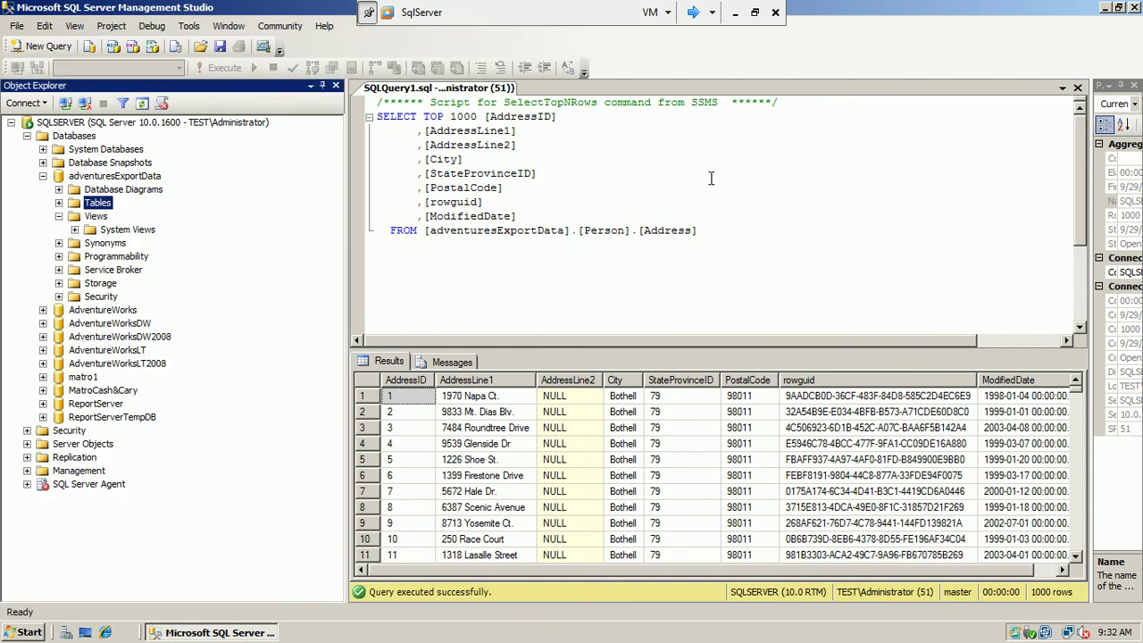
Switch to PowerPoint, present from the current slide, and advance to the Maintaining Indexes slide.
click(735, 12)
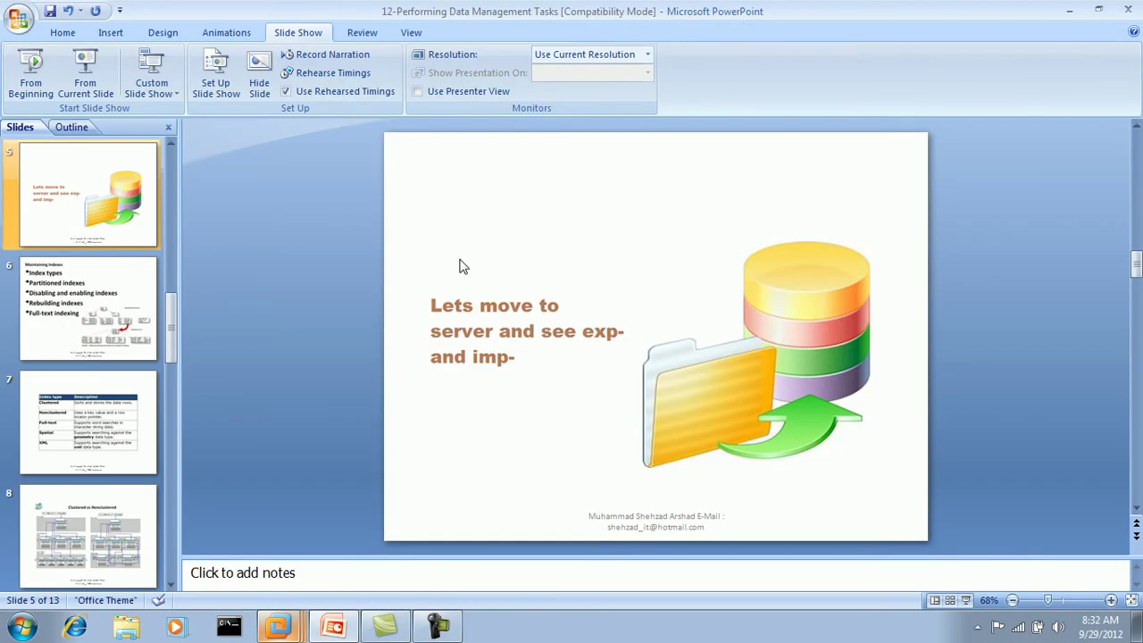
click(85, 73)
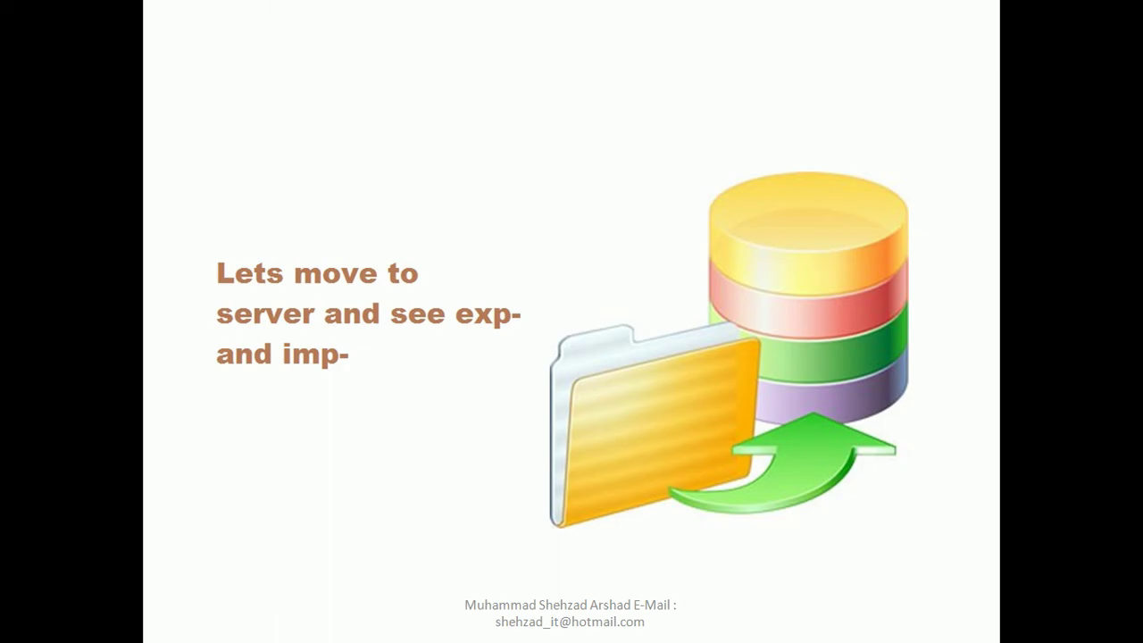
click(417, 274)
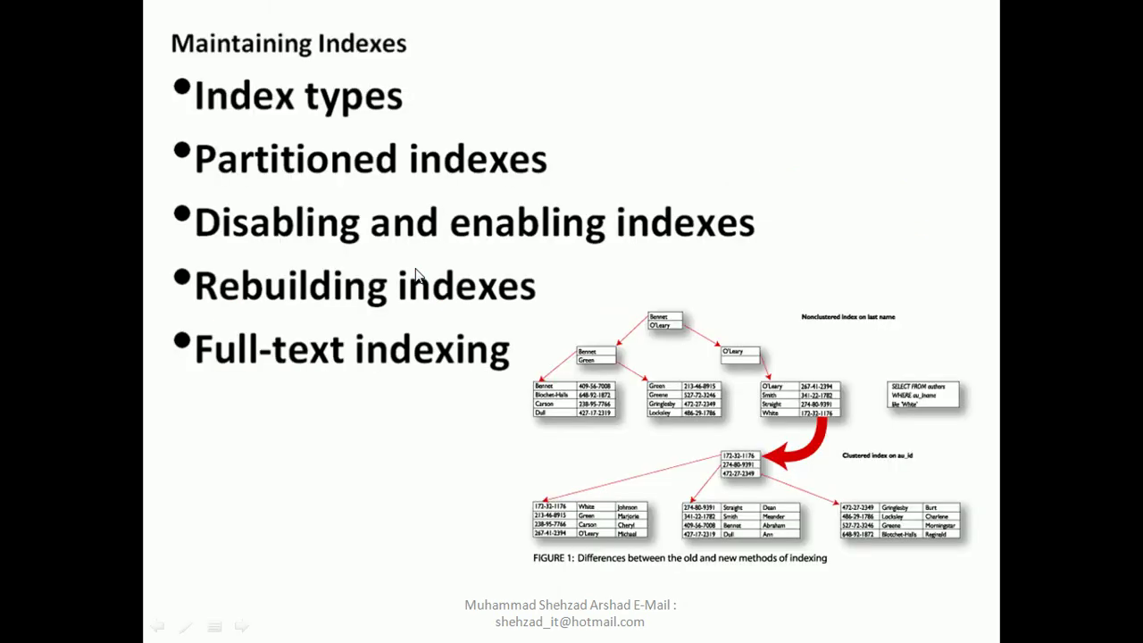
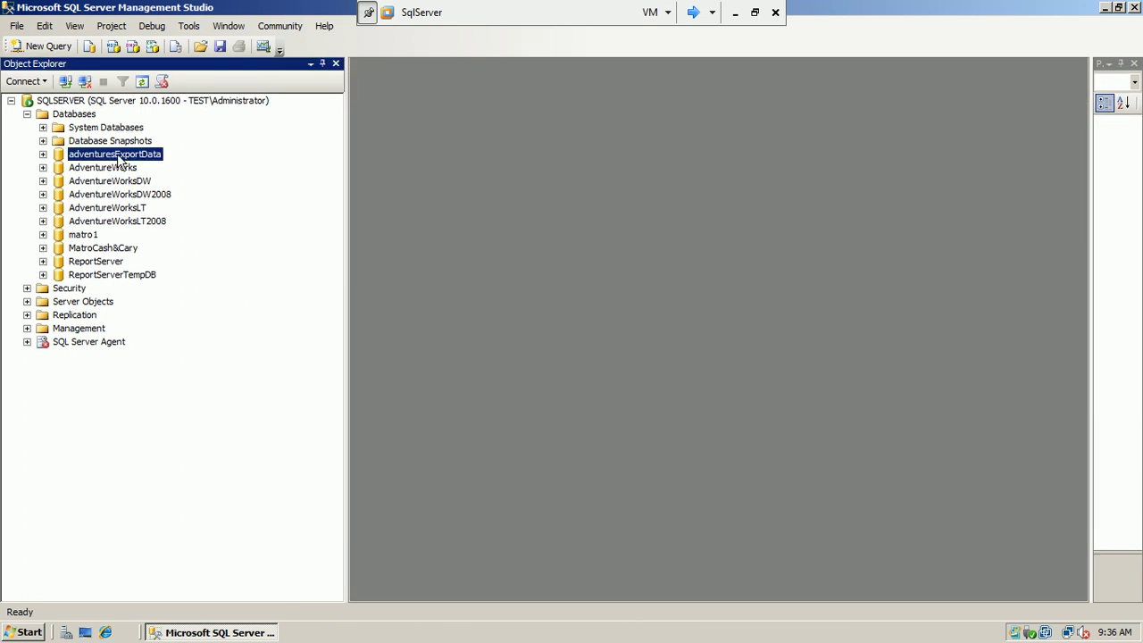
Expand the AdventureWorks tables and retrieve the top 1000 rows of Person.Address.
click(115, 170)
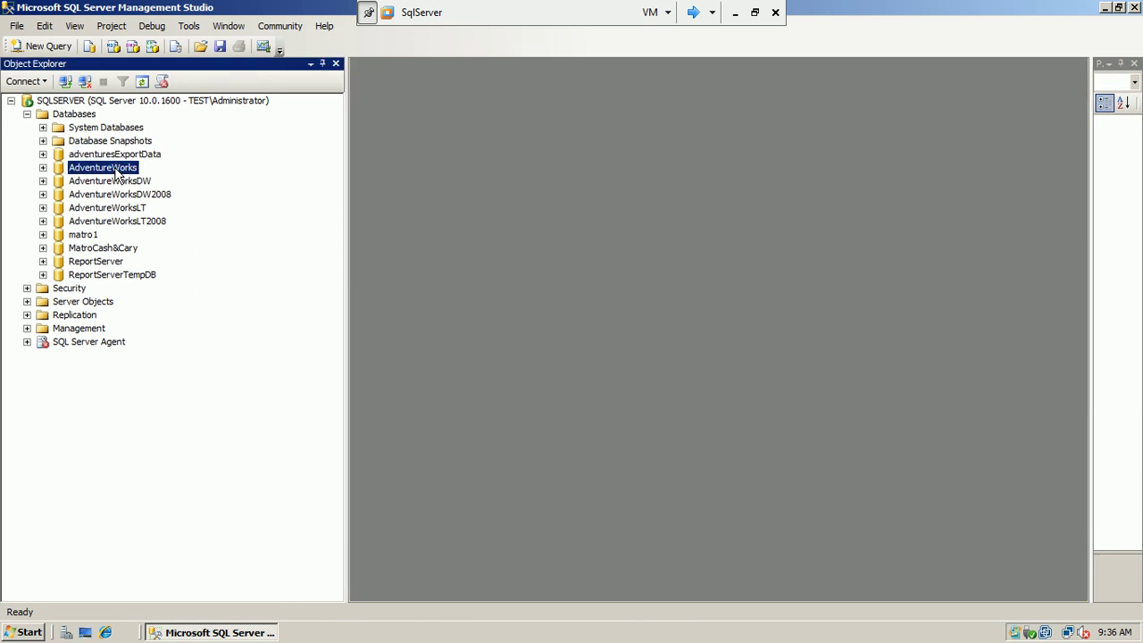
click(43, 168)
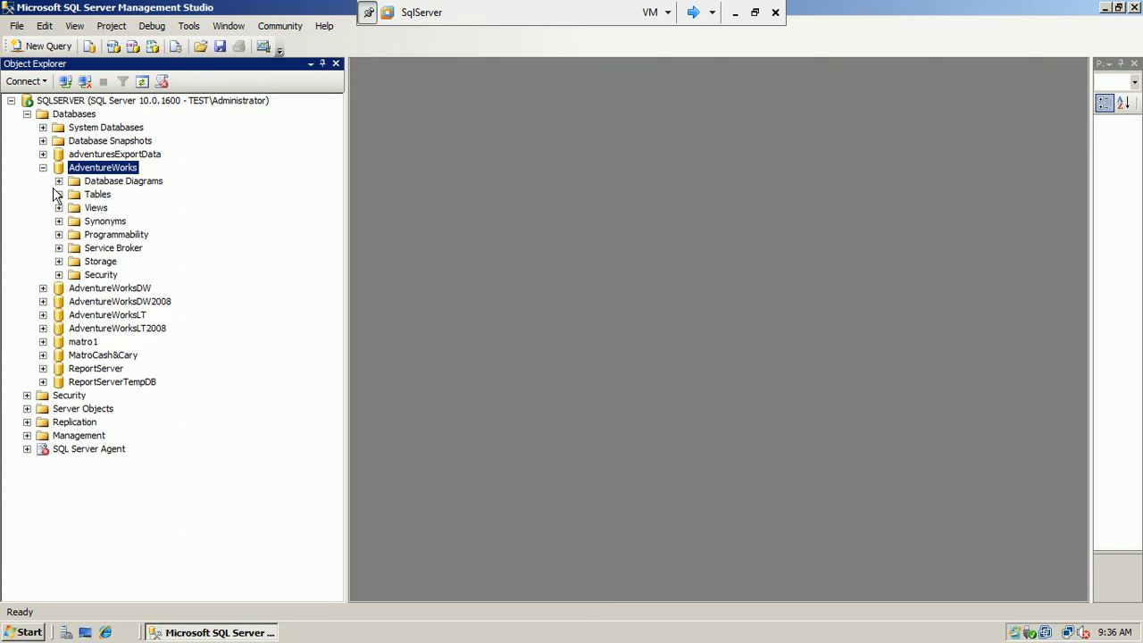
click(58, 194)
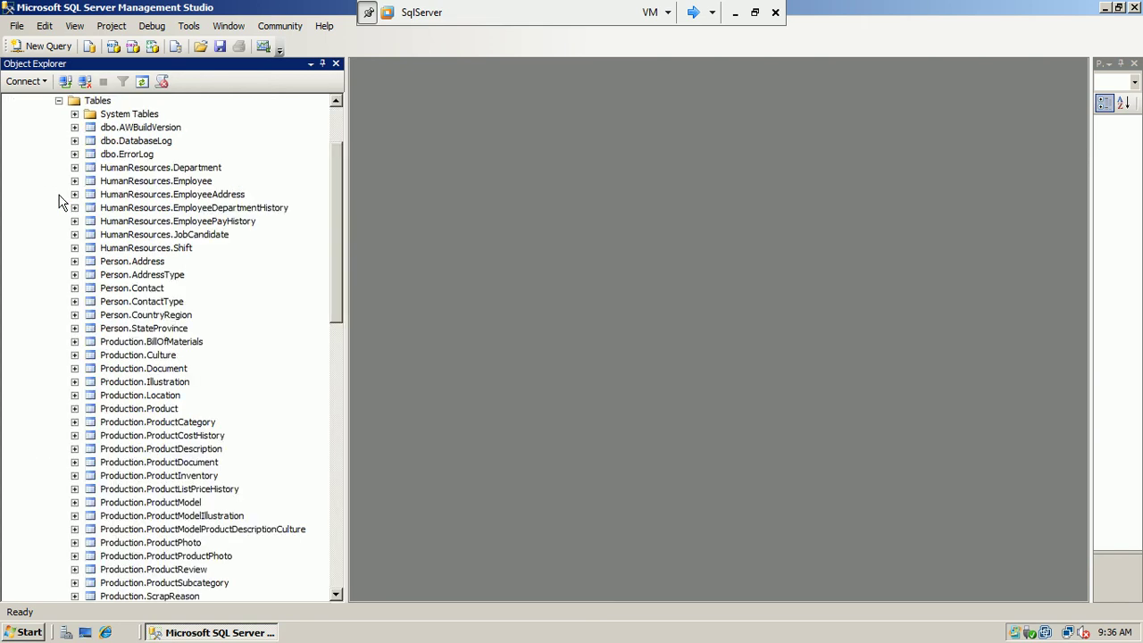
right_click(135, 263)
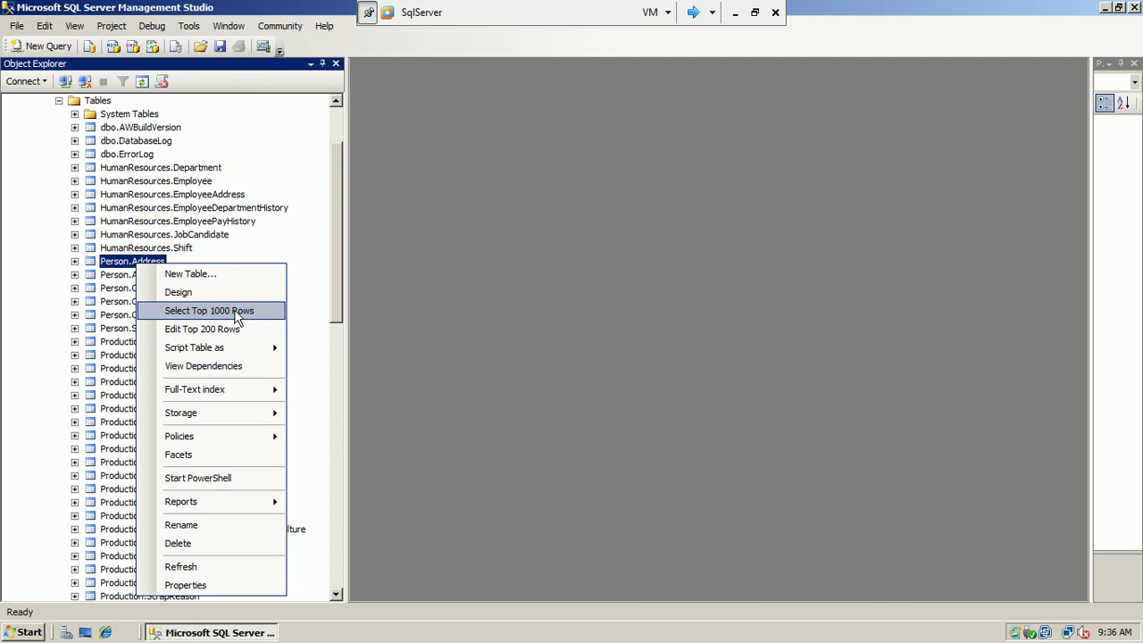
click(236, 312)
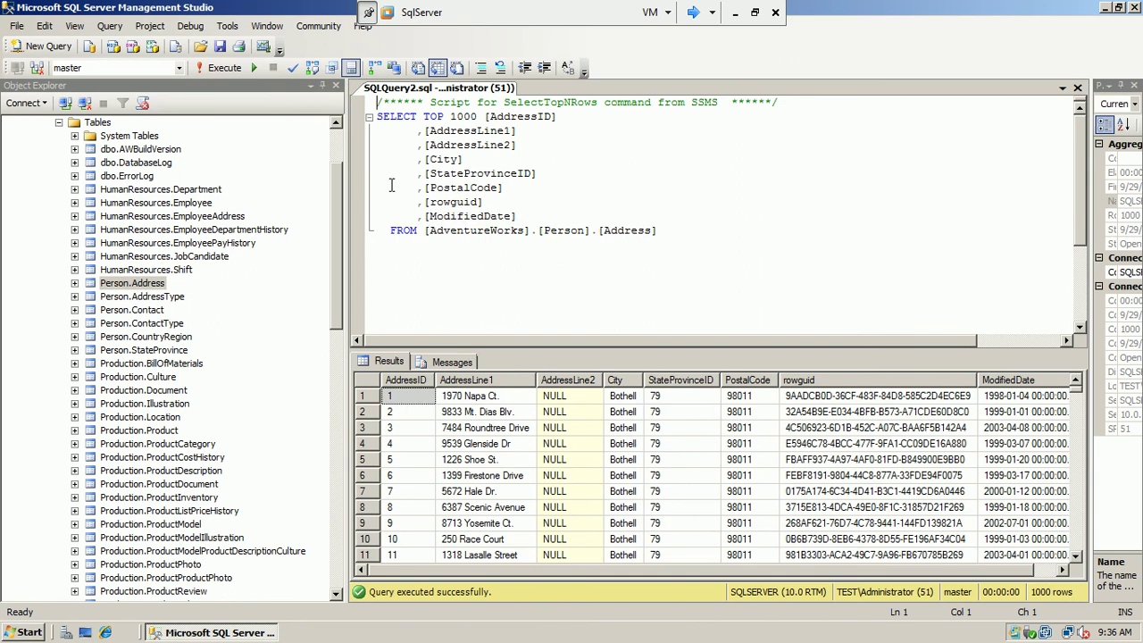
Examine the clustered and non-clustered indexes of Person.Address, and collapse the AdventureWorks database tree.
click(75, 283)
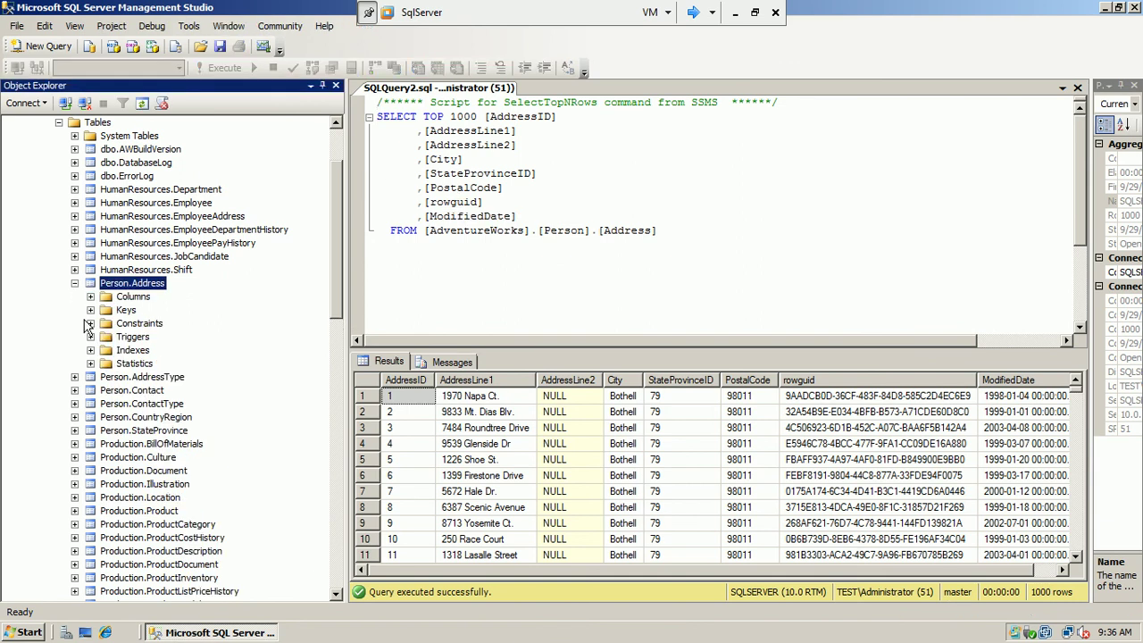
click(90, 350)
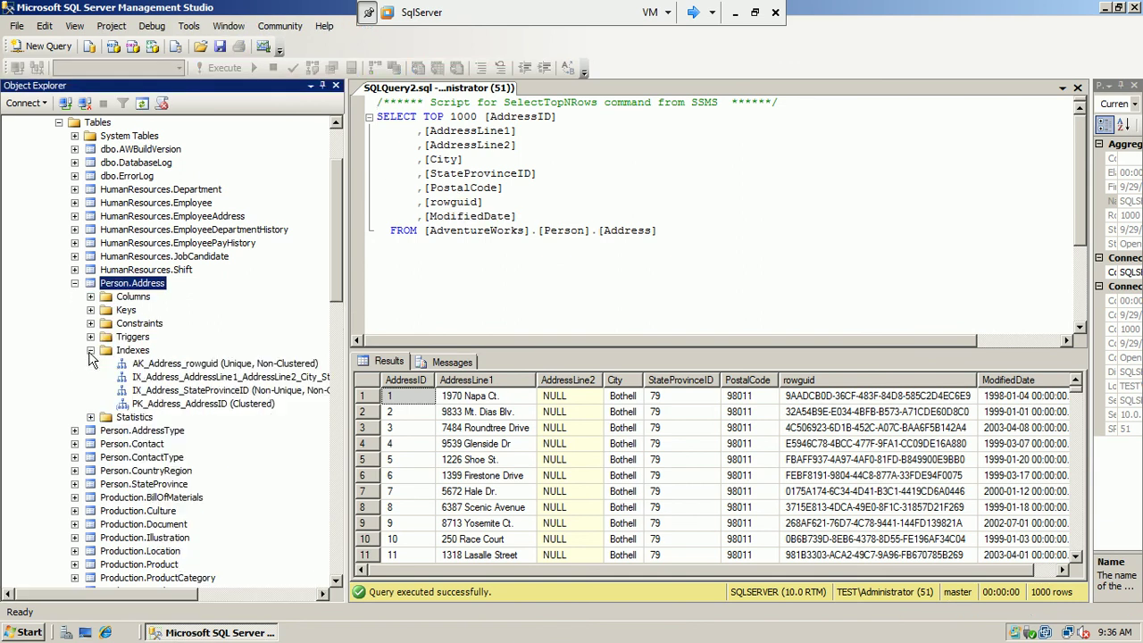
click(255, 405)
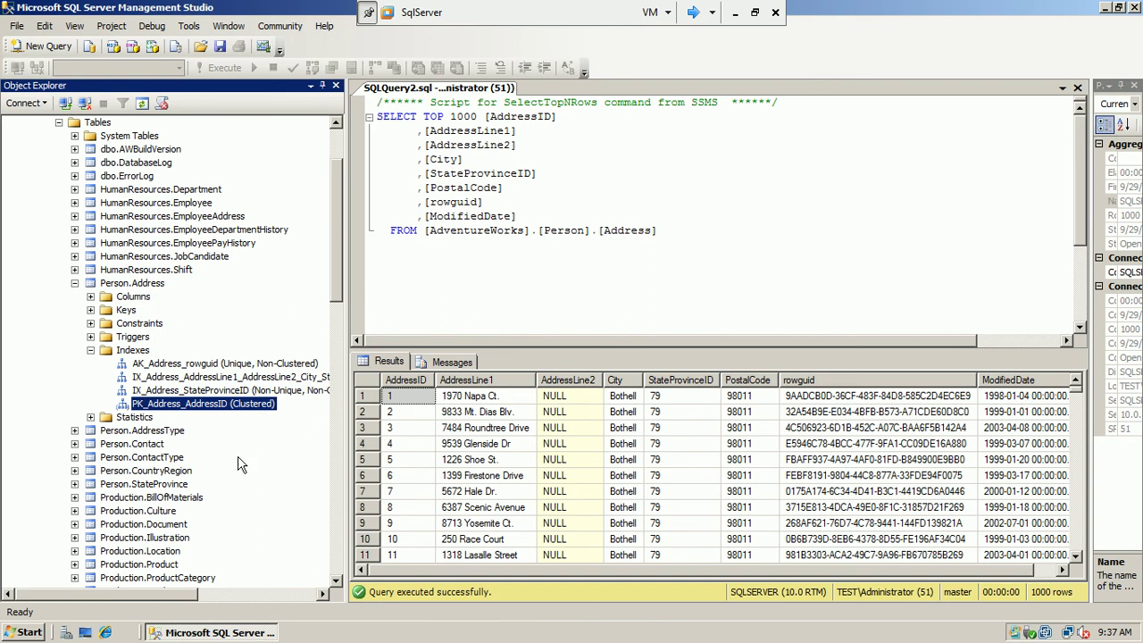
drag(195, 595, 249, 596)
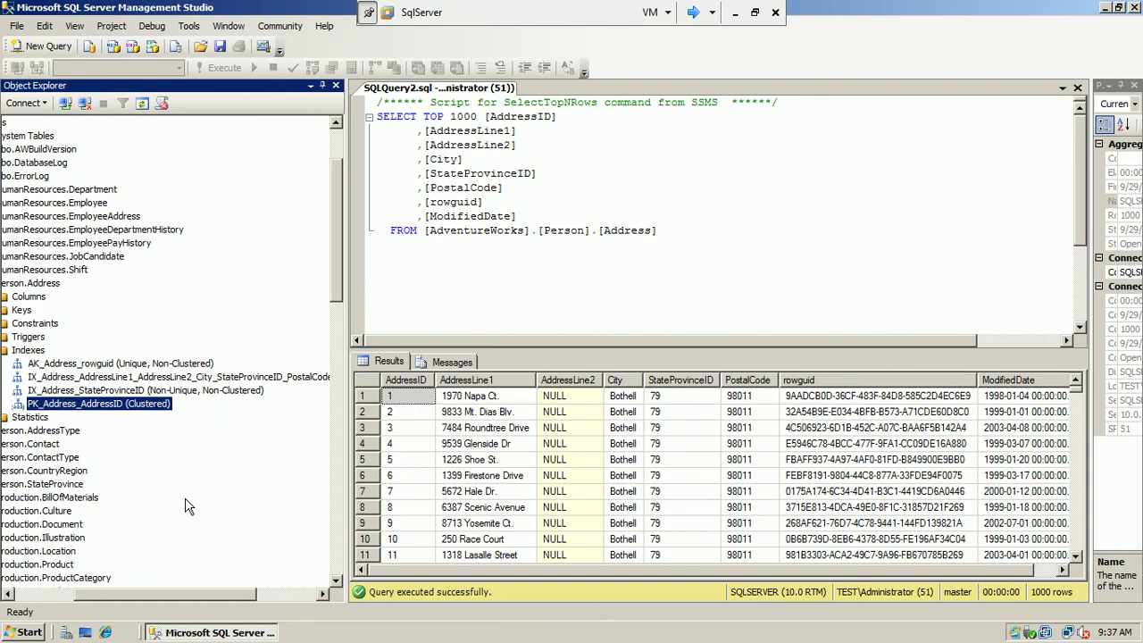
drag(211, 594, 77, 578)
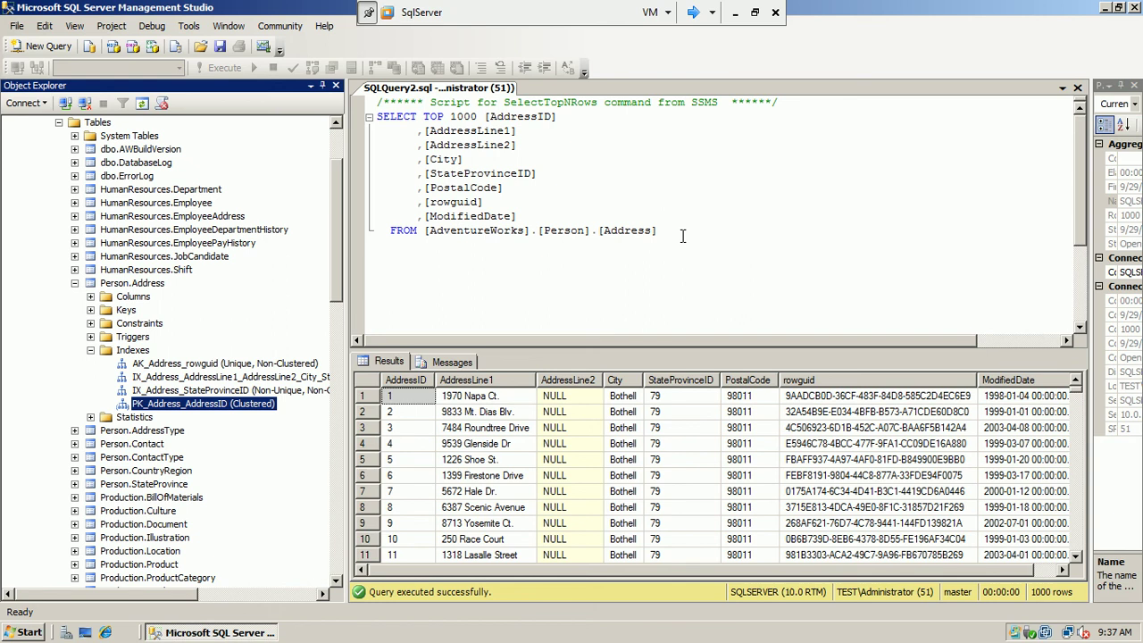
click(858, 558)
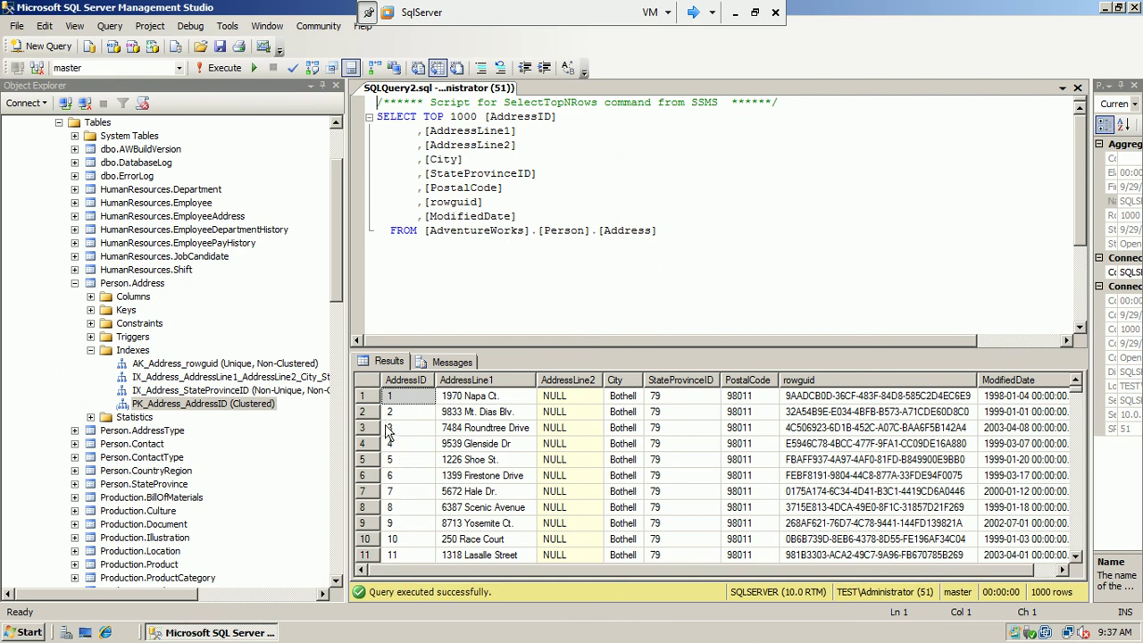
click(111, 350)
click(75, 283)
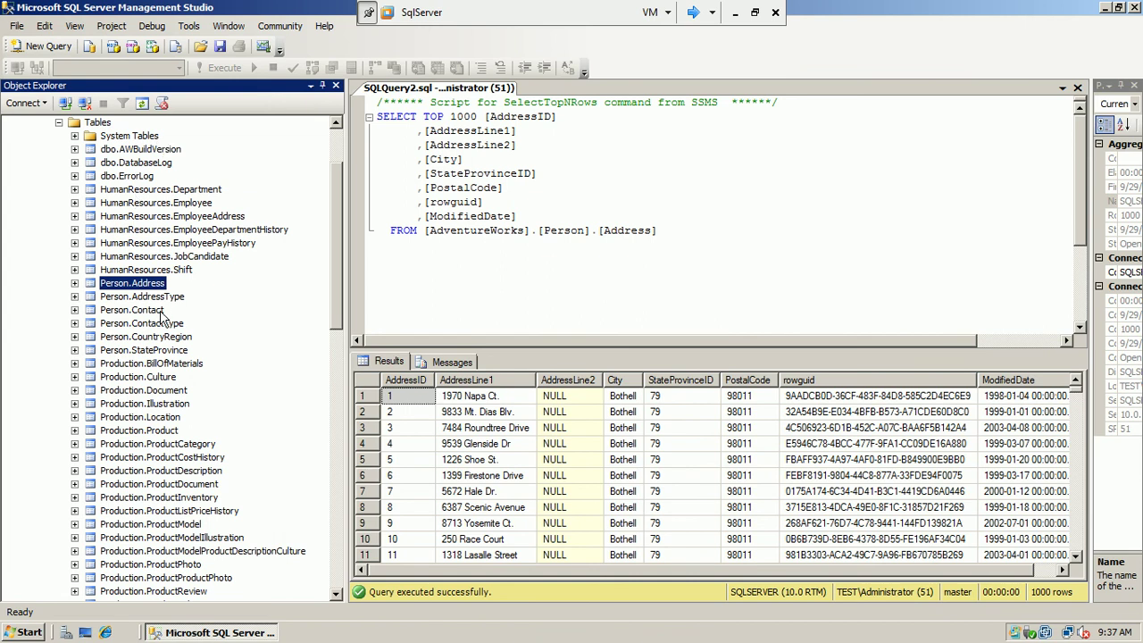
click(58, 122)
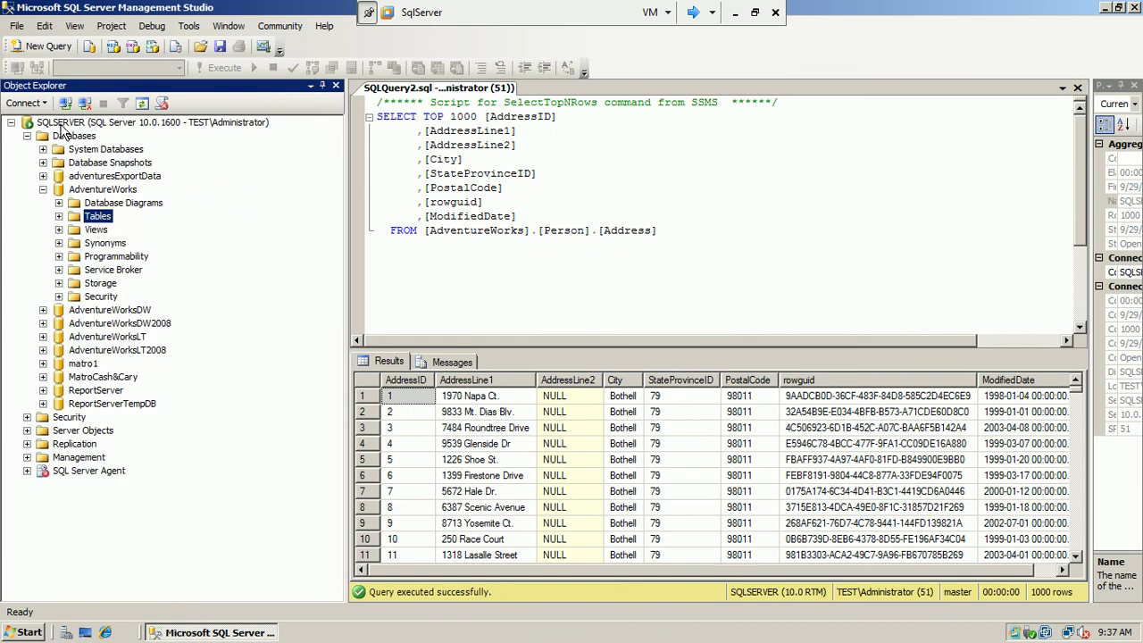
click(42, 189)
Expand the MatroCash&Cary tables and retrieve the top 1000 rows of dbo.customer.
click(42, 269)
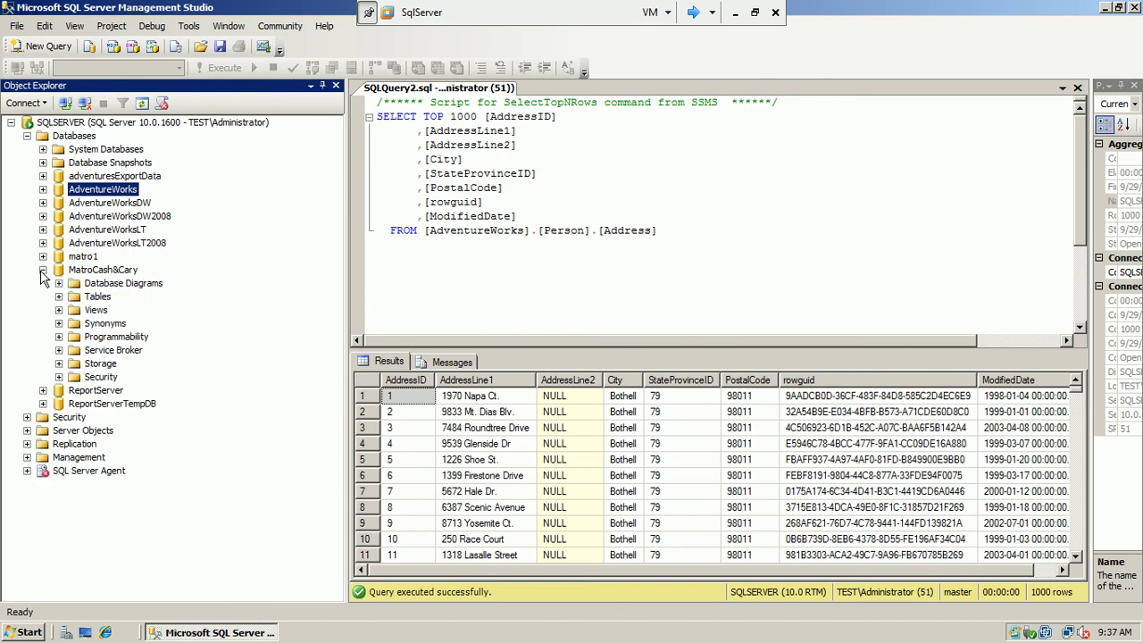
click(58, 297)
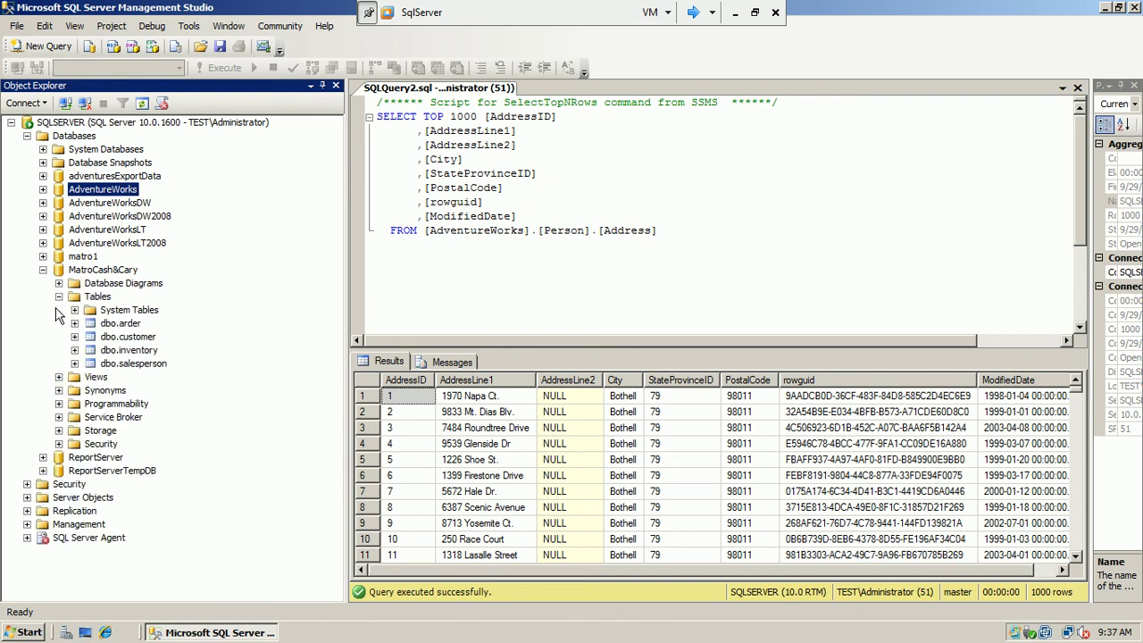
right_click(132, 337)
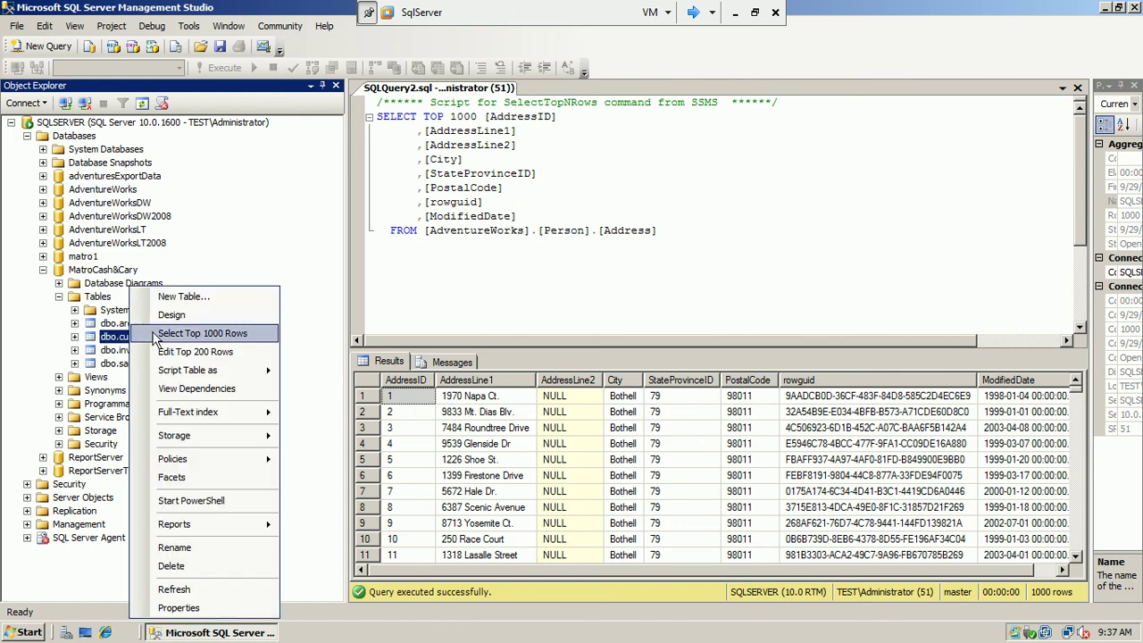
click(154, 336)
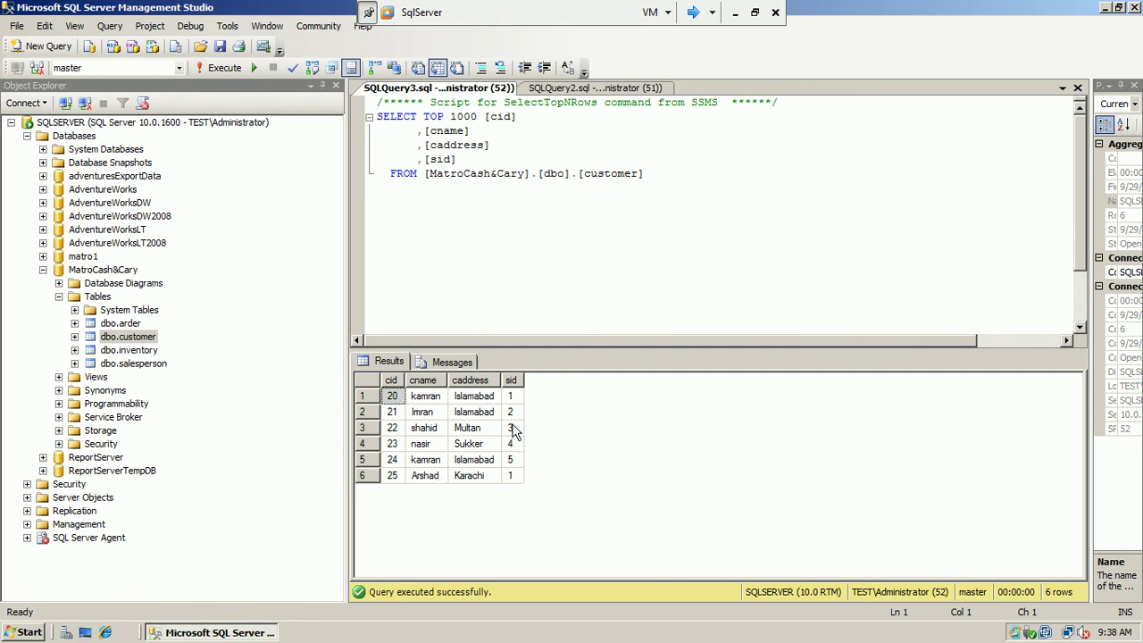
Add the clause "order by sid" to the end of the customer query and execute the whole statement.
click(659, 174)
key(Return)
key(Return)
text(order by )
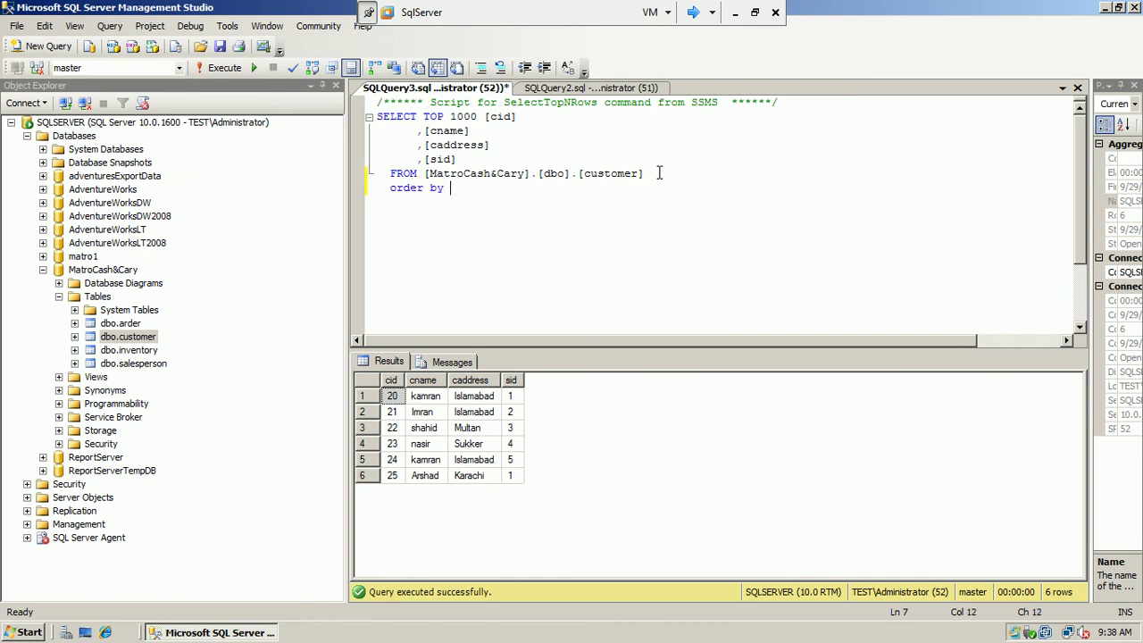
text(sid)
click(683, 190)
drag(554, 200, 376, 100)
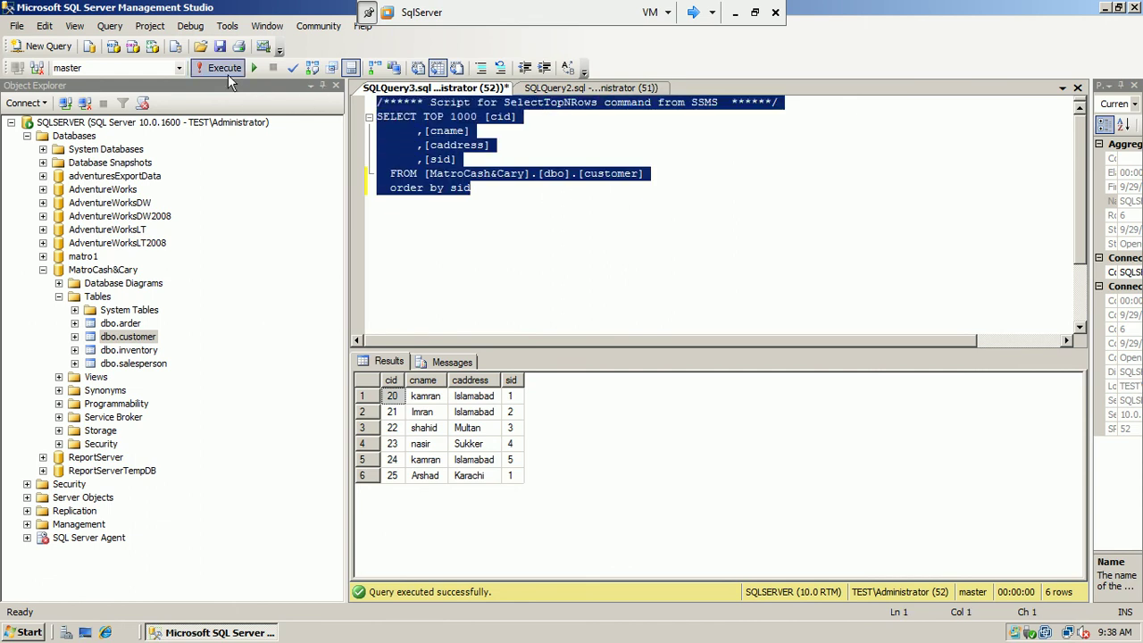
click(227, 74)
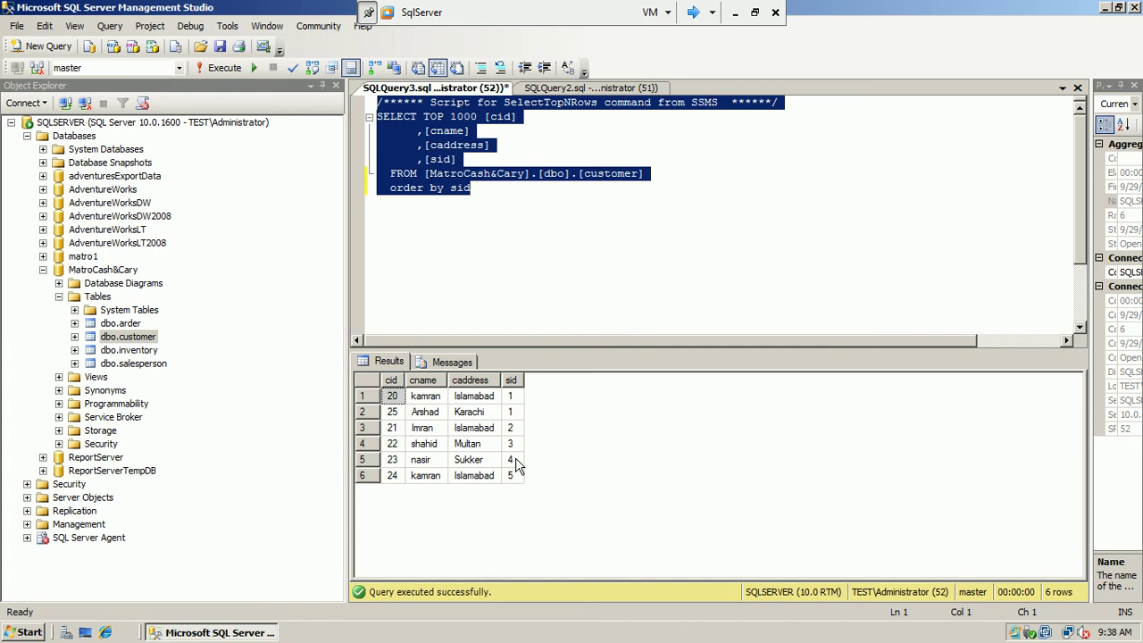
Expand the indexes of dbo.customer and start a new index on the table named sid.
double_click(131, 340)
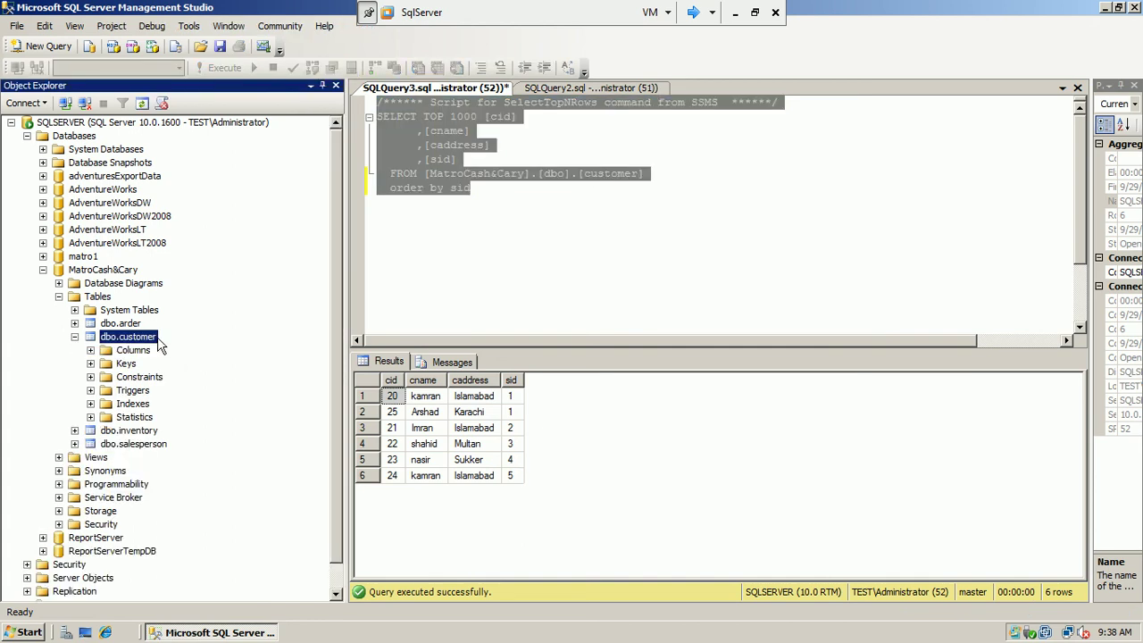
click(90, 404)
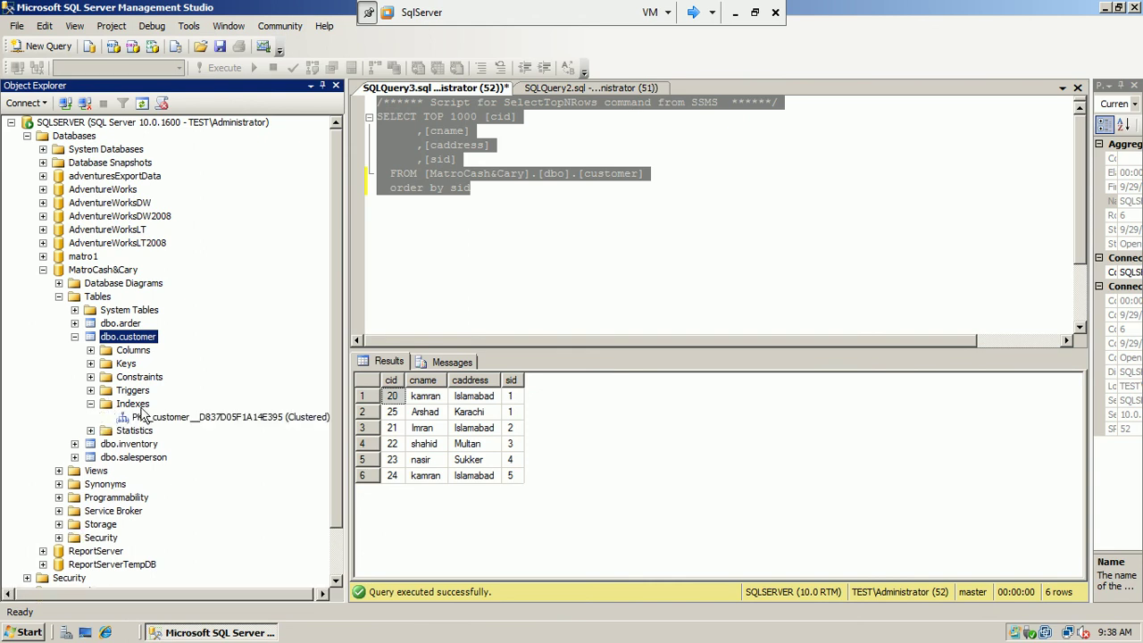
right_click(134, 403)
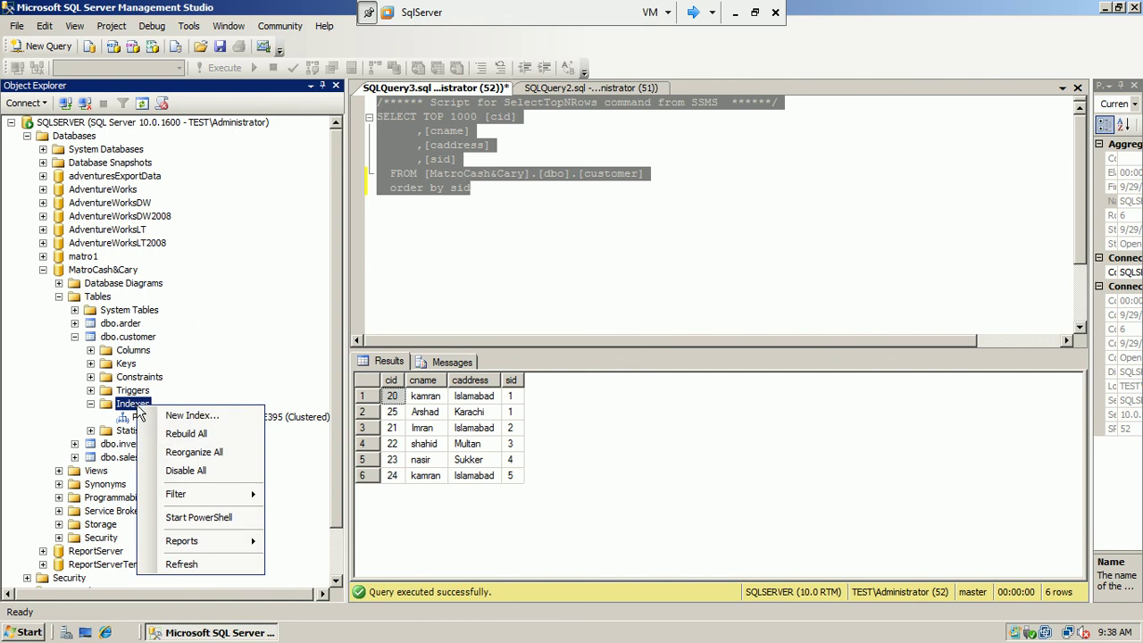
click(160, 417)
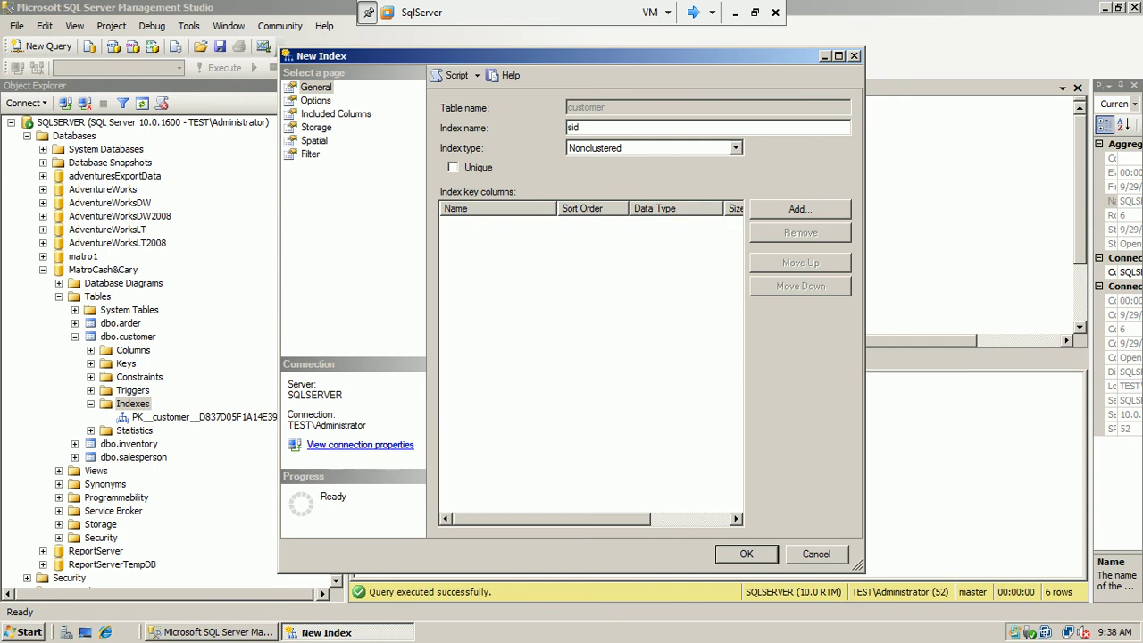
Try to set the new index's type to Clustered, but decline dropping the existing clustered index.
click(686, 154)
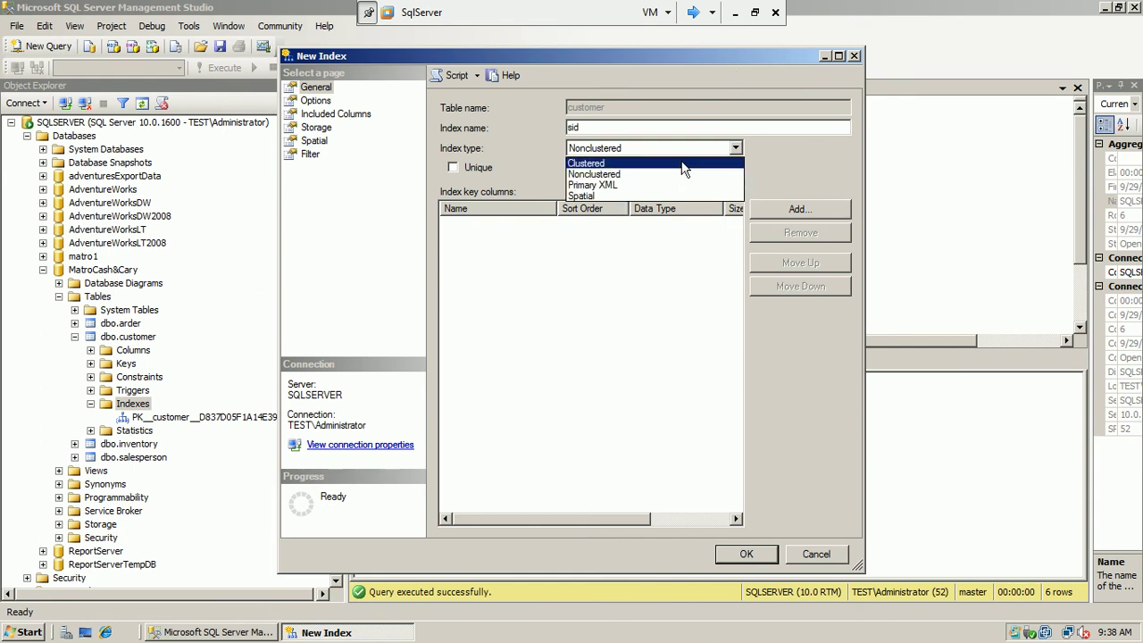
click(677, 163)
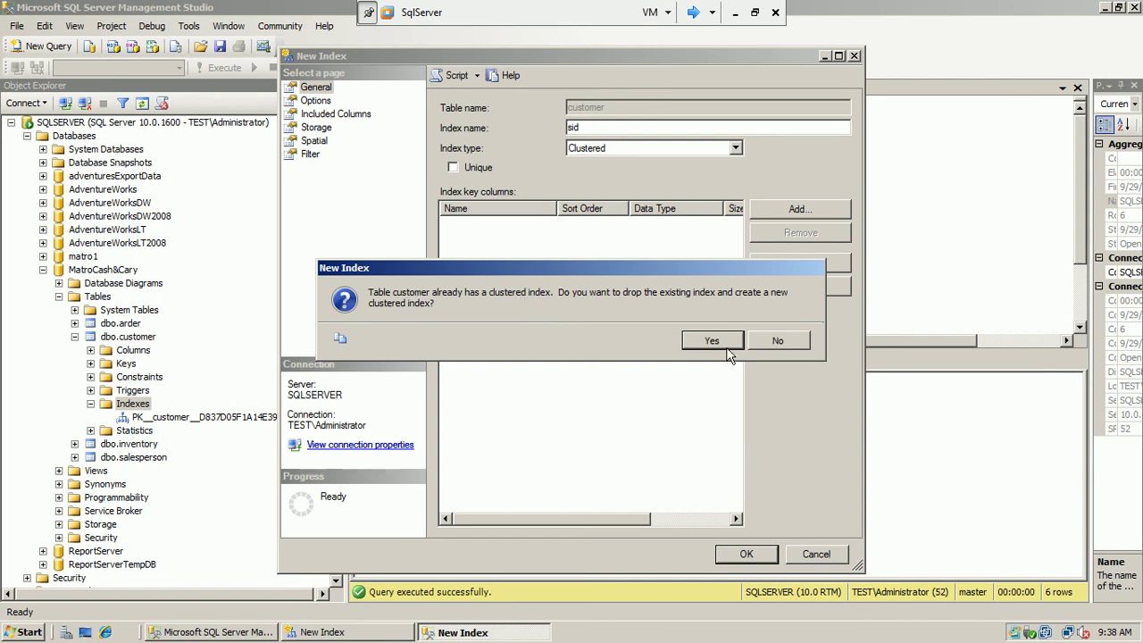
click(770, 341)
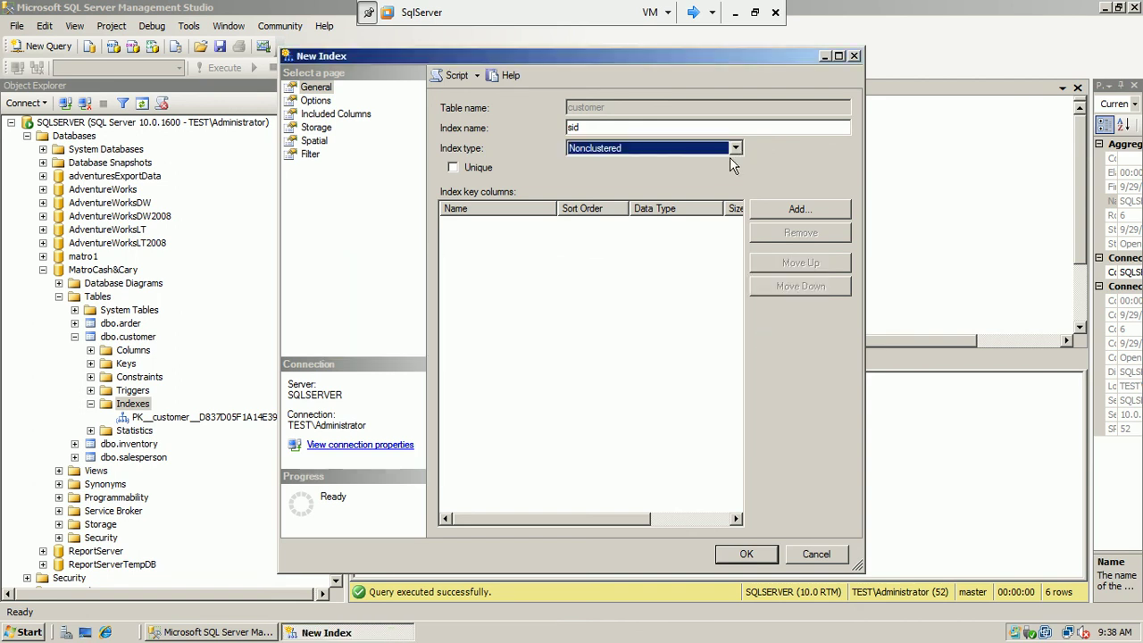
click(662, 259)
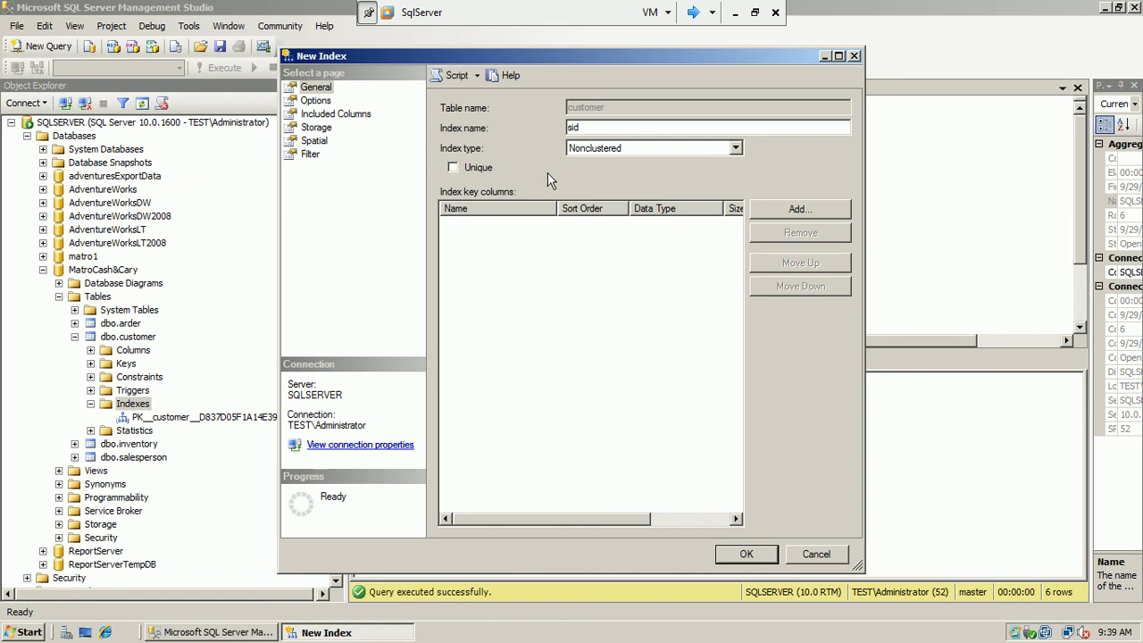
Add the columns cid, cname and sid as key columns of the new index.
click(767, 215)
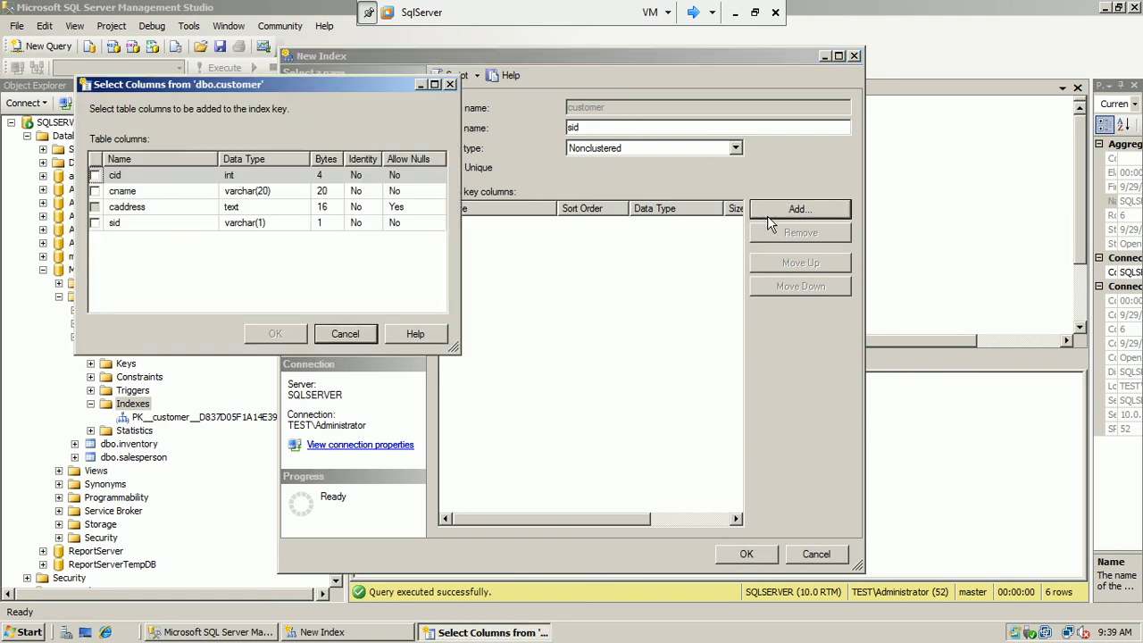
click(94, 177)
click(93, 176)
click(94, 191)
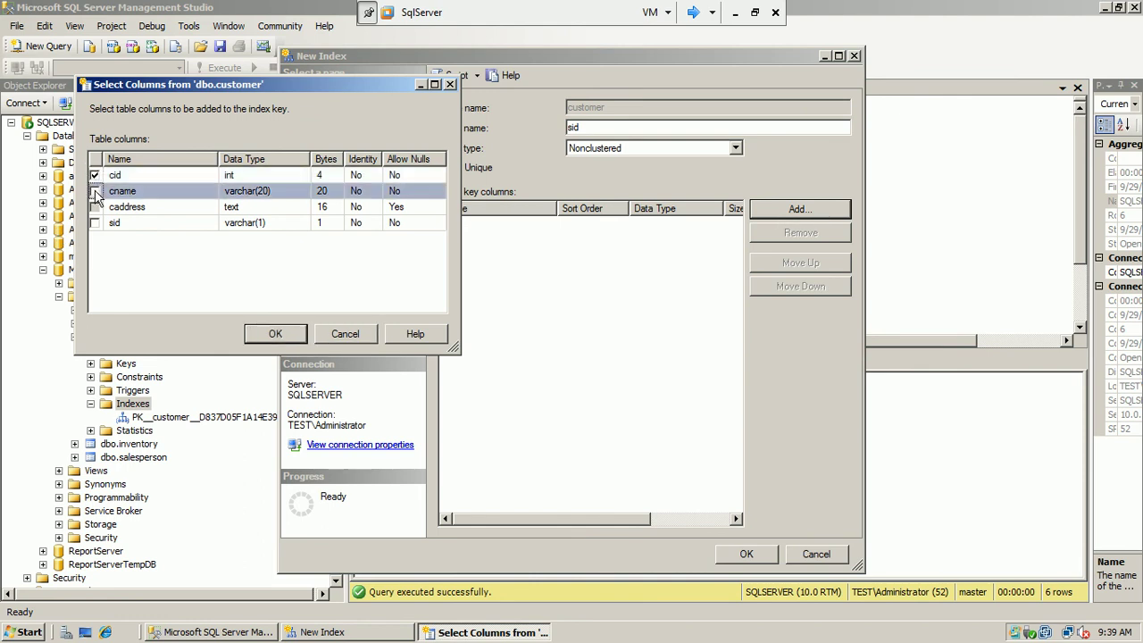
click(95, 223)
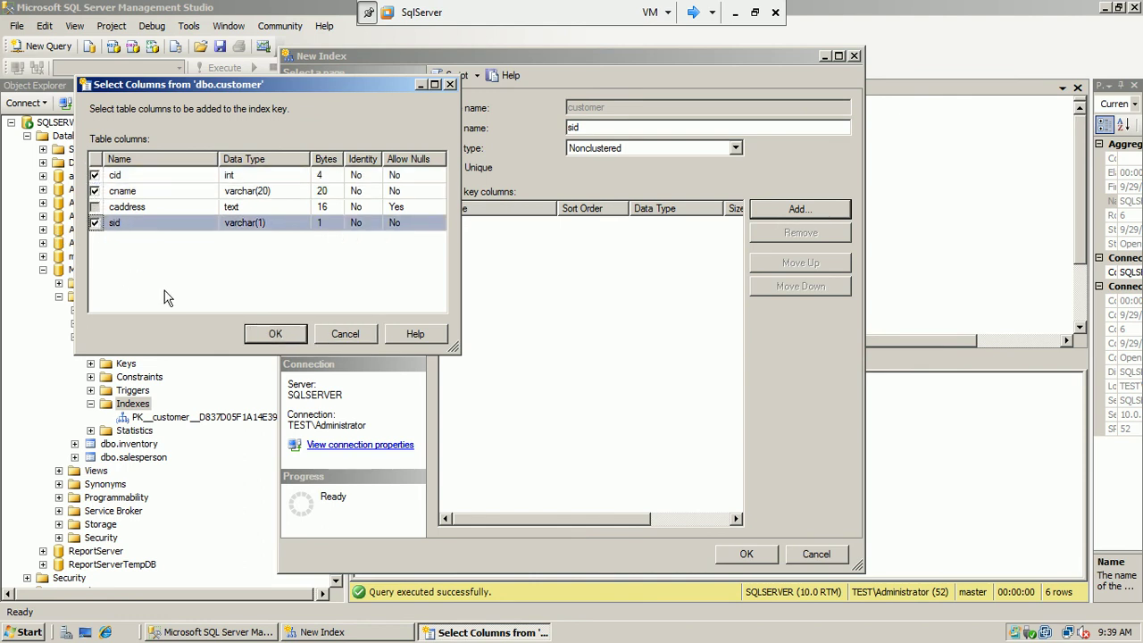
click(275, 332)
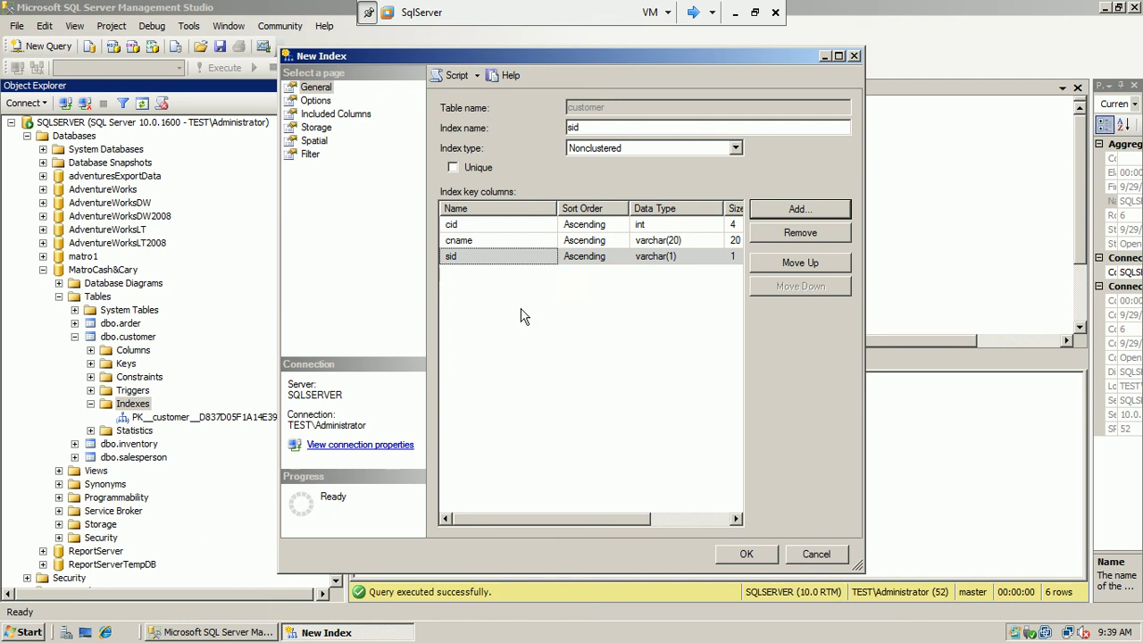
Review the new index's option and filter settings, and create the nonclustered index.
click(327, 102)
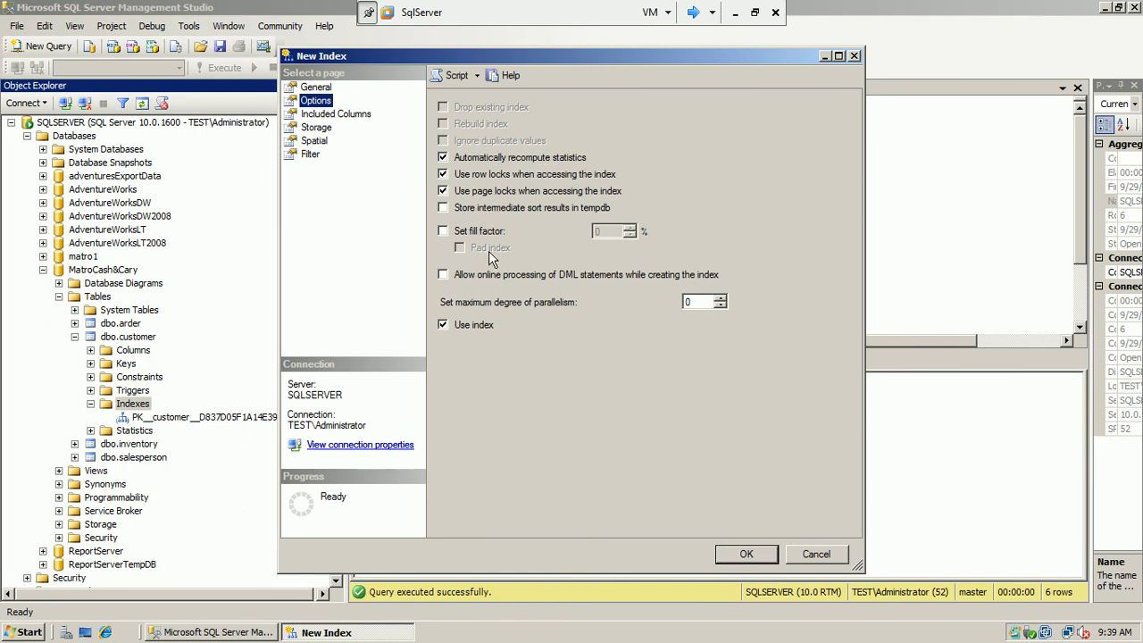
click(310, 155)
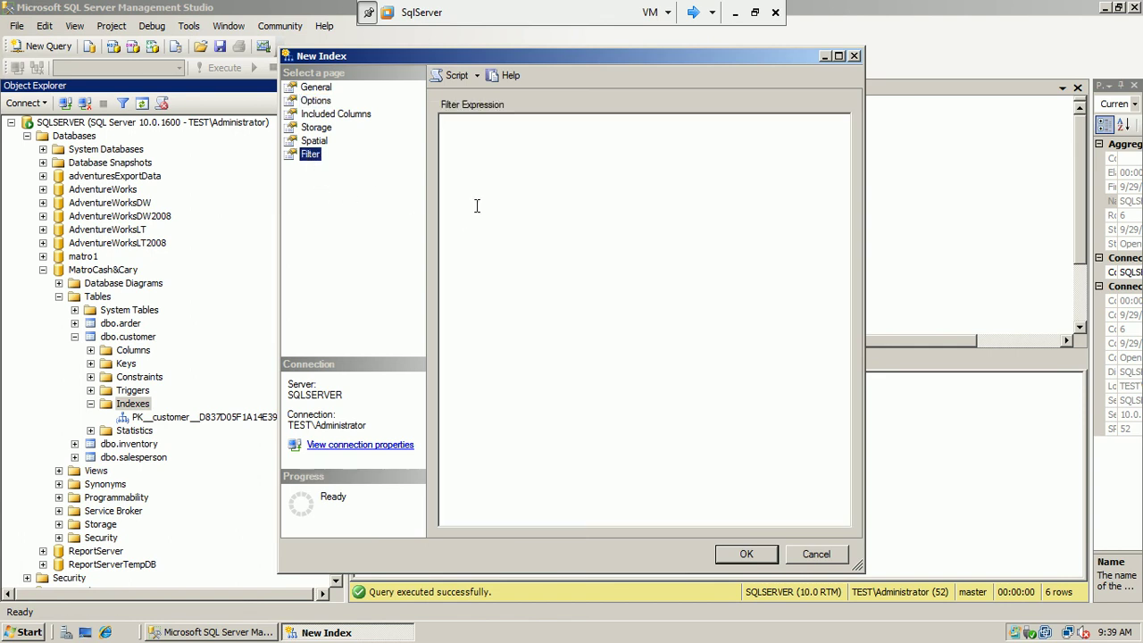
click(335, 87)
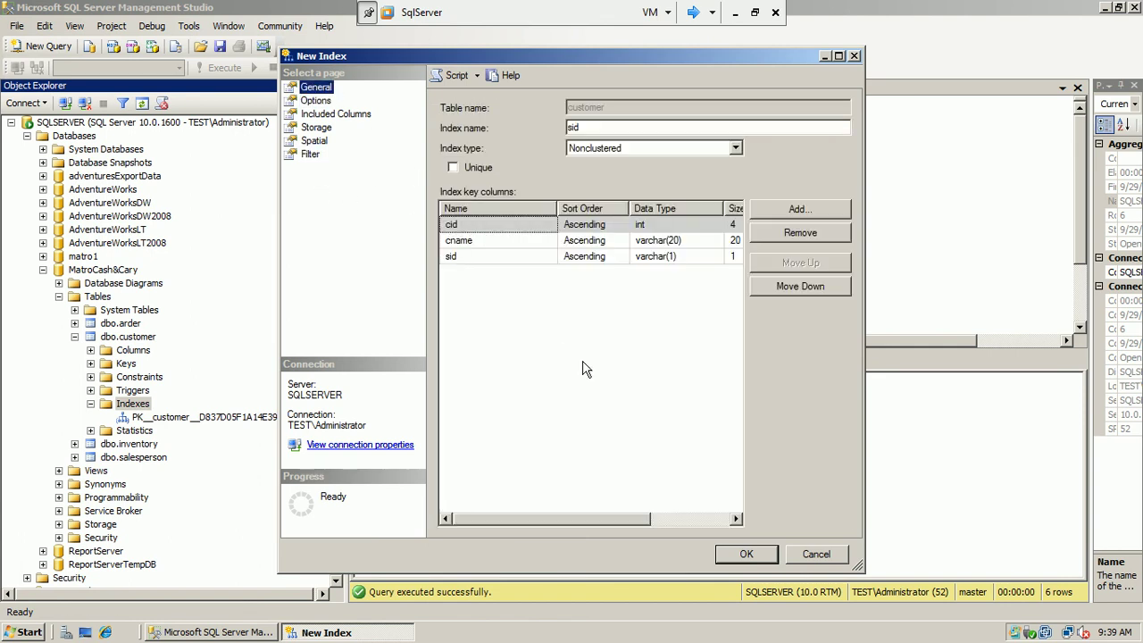
click(741, 552)
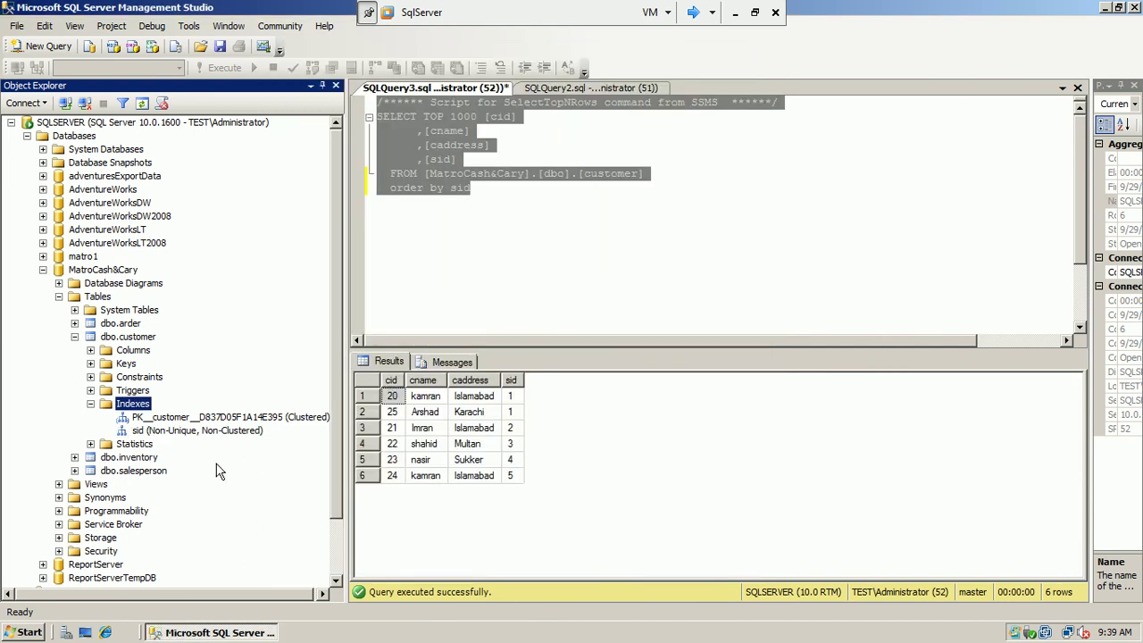
View the commands available for the sid index, and collapse the MatroCash&Cary database tree.
click(193, 434)
right_click(193, 439)
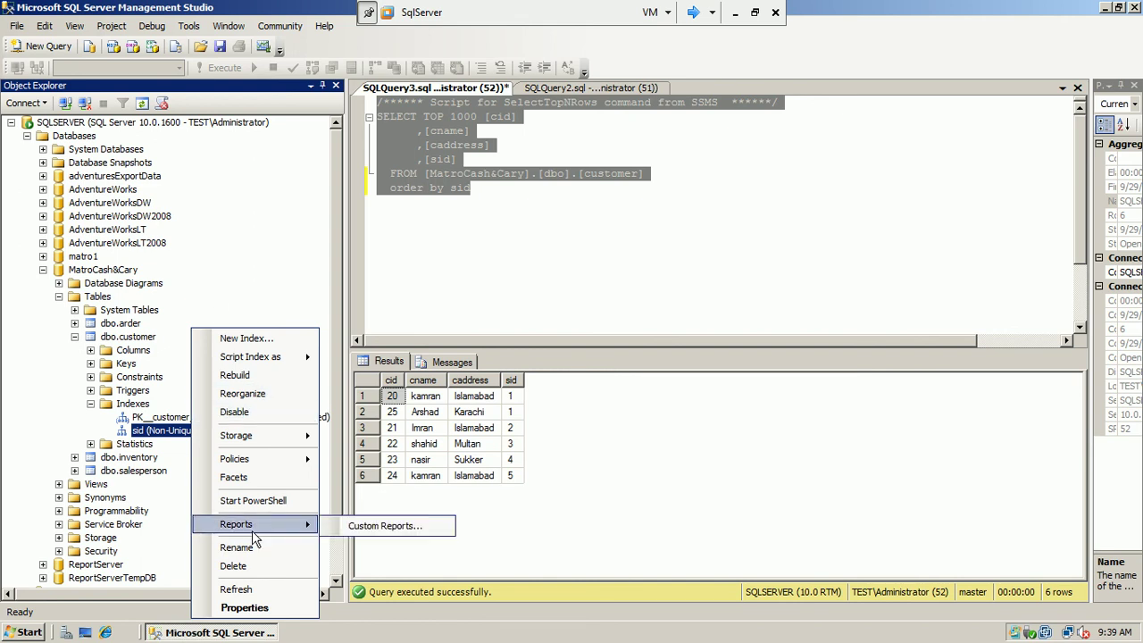
click(91, 404)
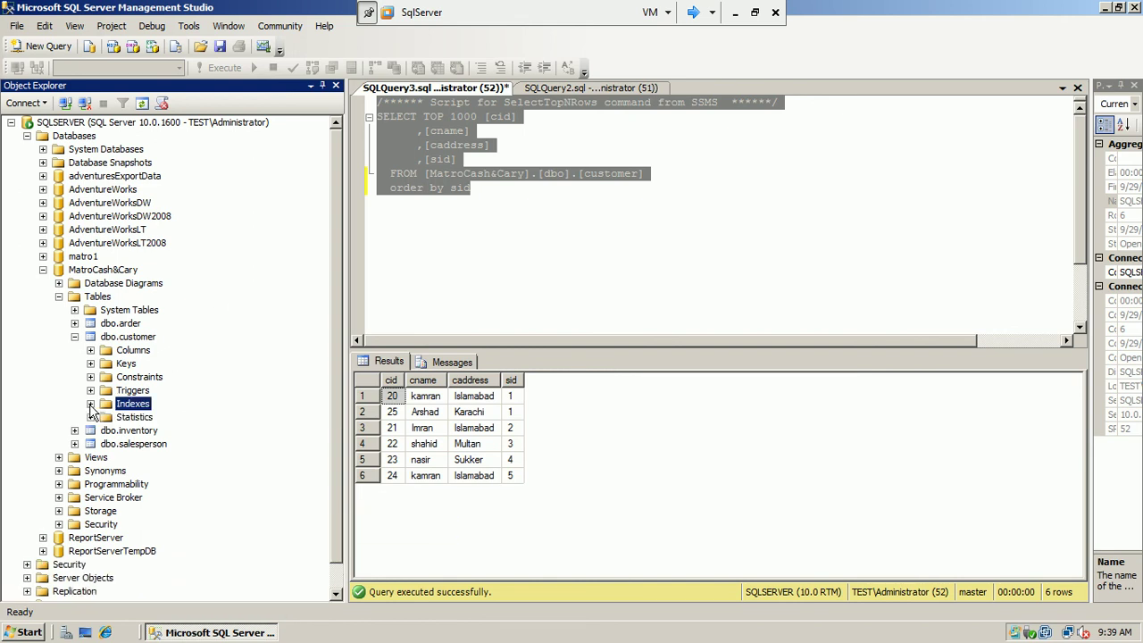
click(43, 269)
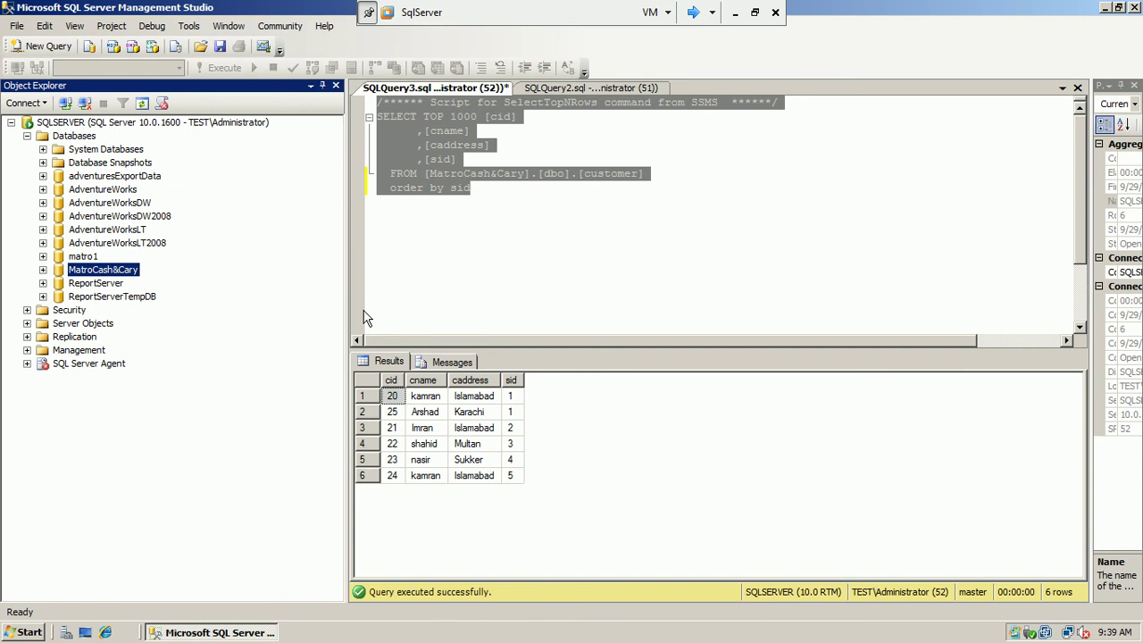
Switch to PowerPoint and present the slide show from the Create some Index slide.
click(734, 13)
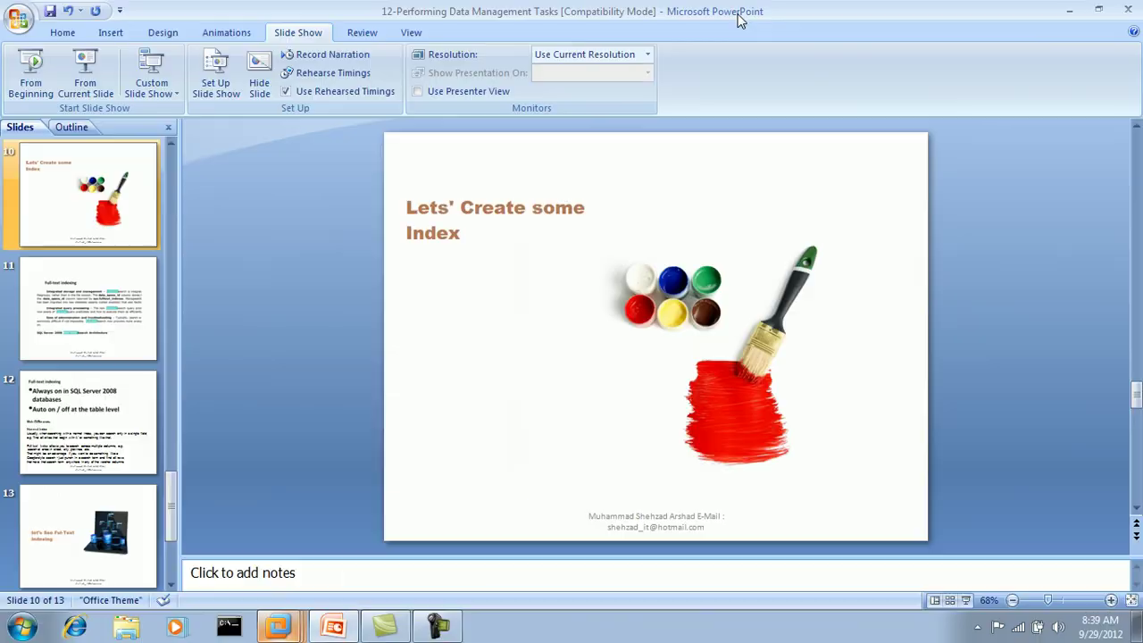
click(85, 77)
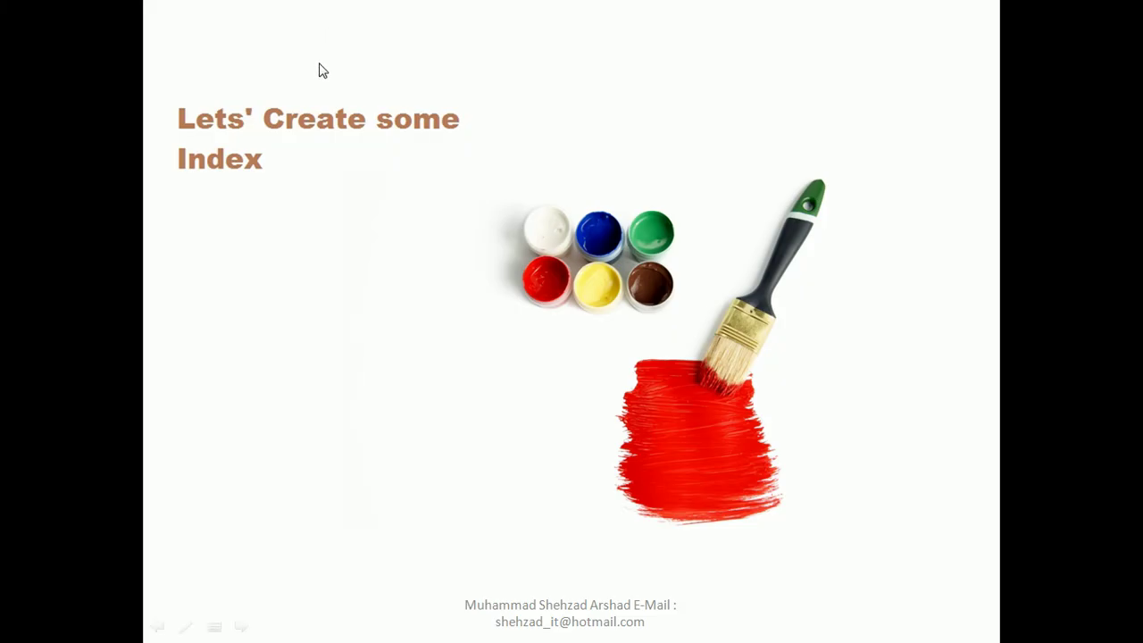
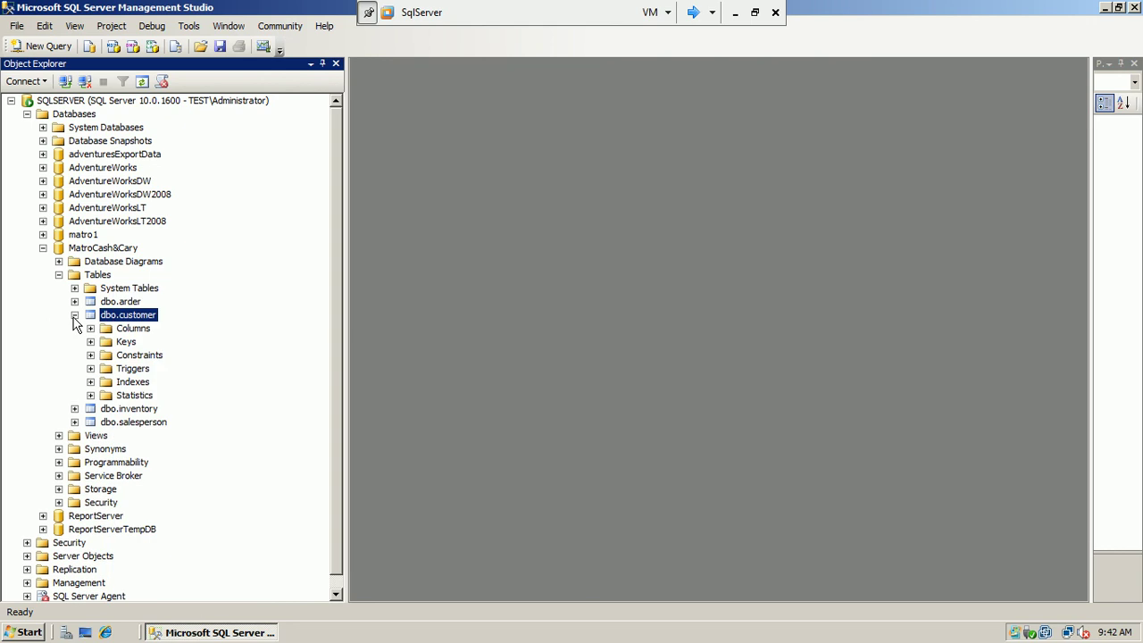
Collapse the dbo.customer table and start defining a full-text index on it.
click(131, 388)
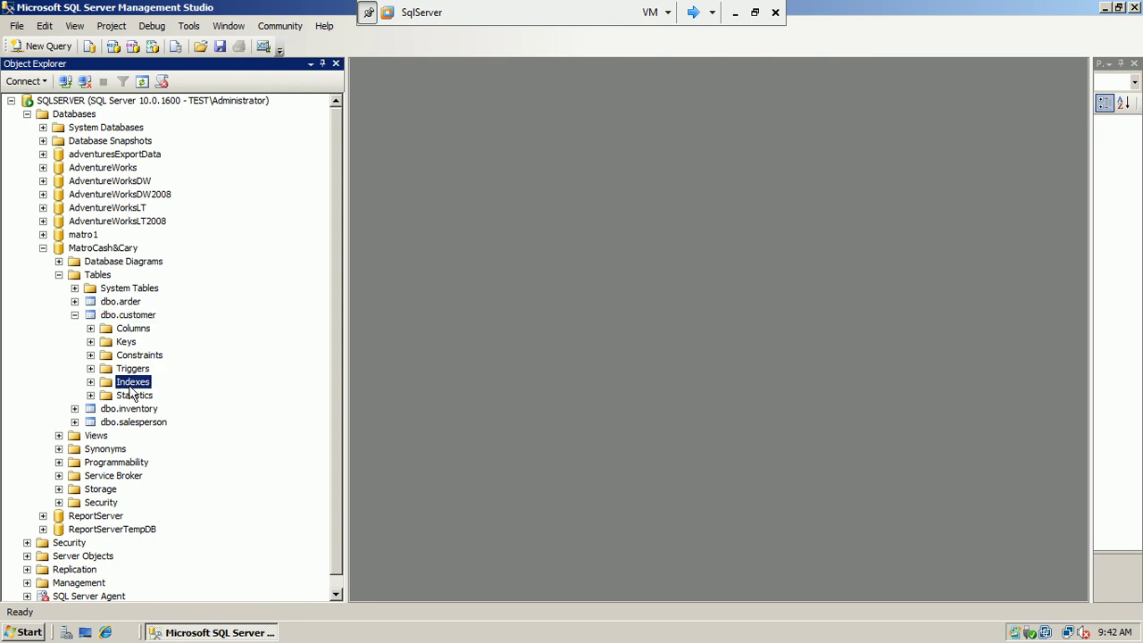
click(77, 316)
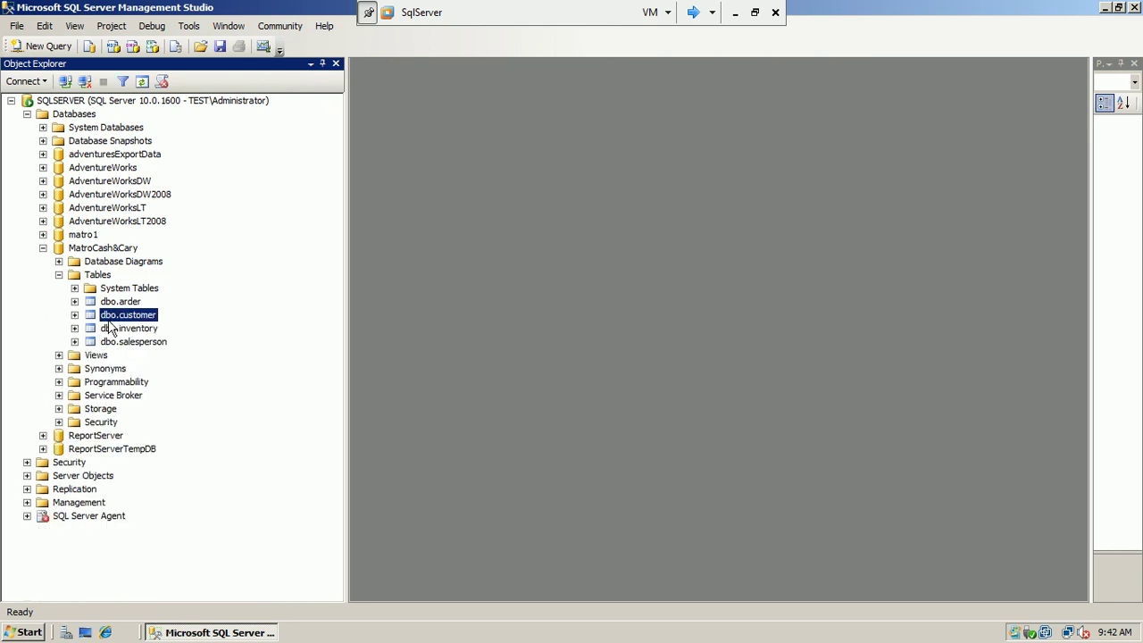
right_click(126, 321)
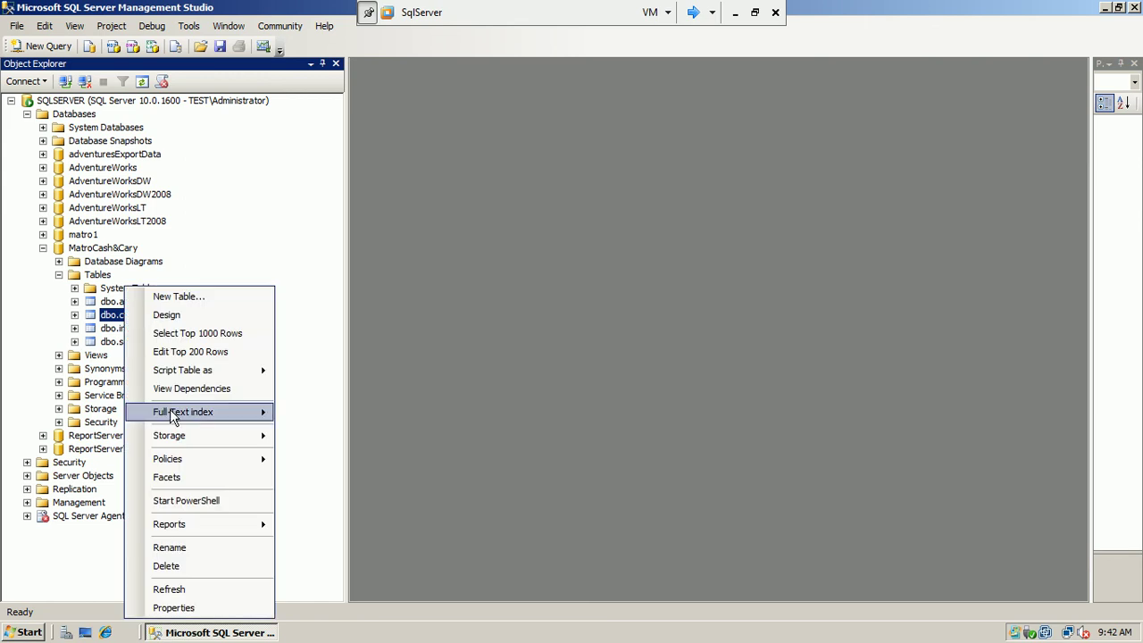
mouse_move(178, 417)
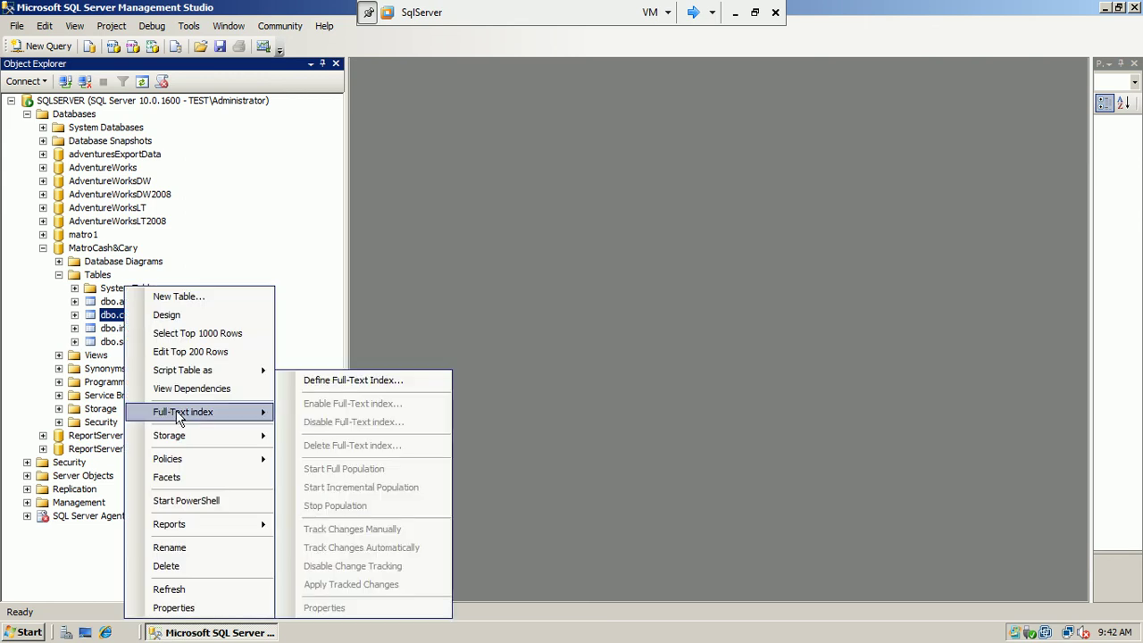
click(360, 384)
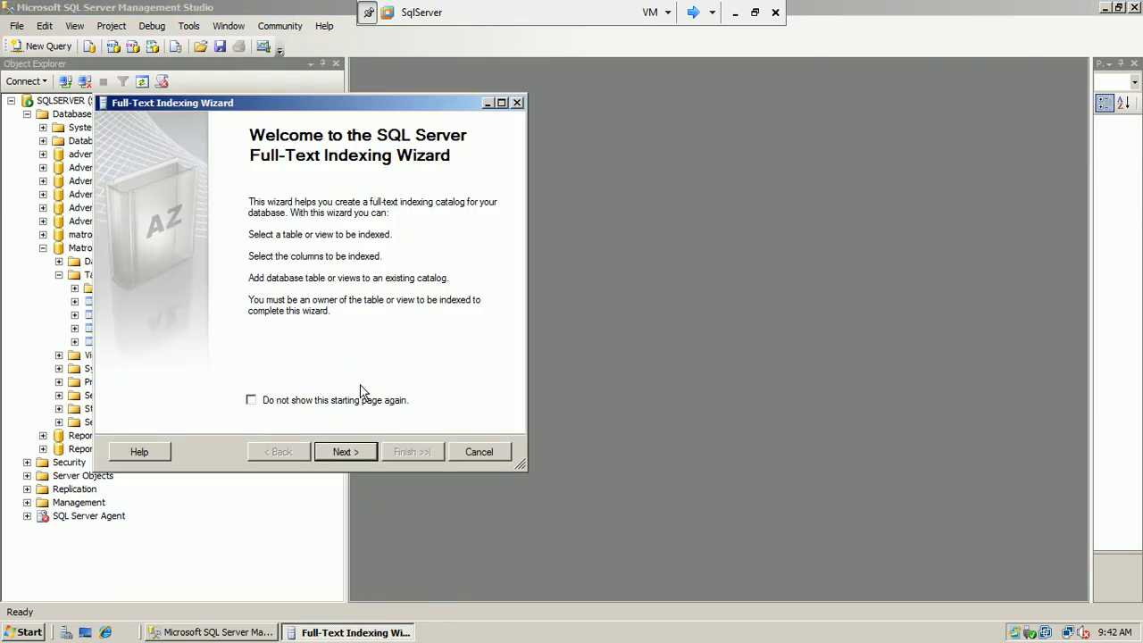
Choose PK__customer__D837D05F1A14E395 as the unique index for the full-text index.
click(344, 452)
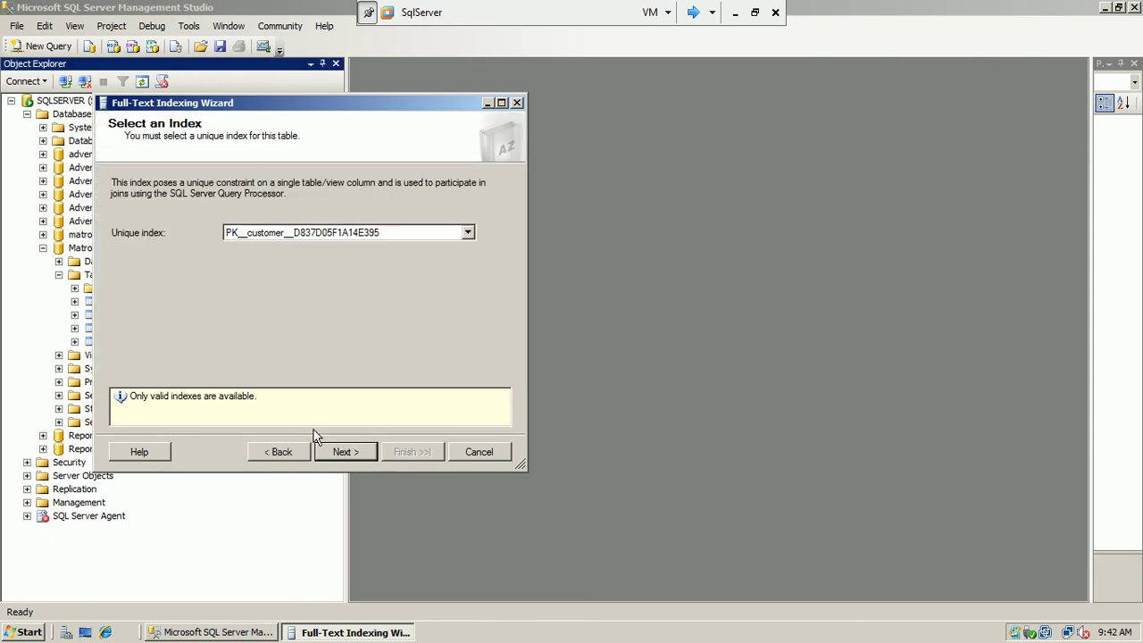
click(468, 233)
click(467, 247)
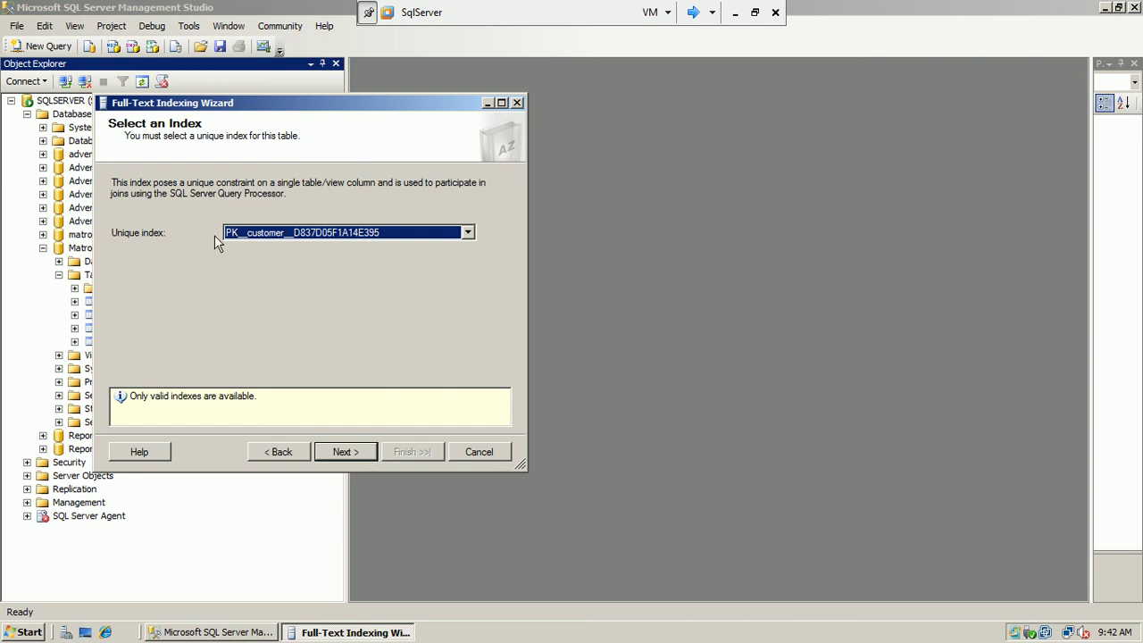
click(345, 451)
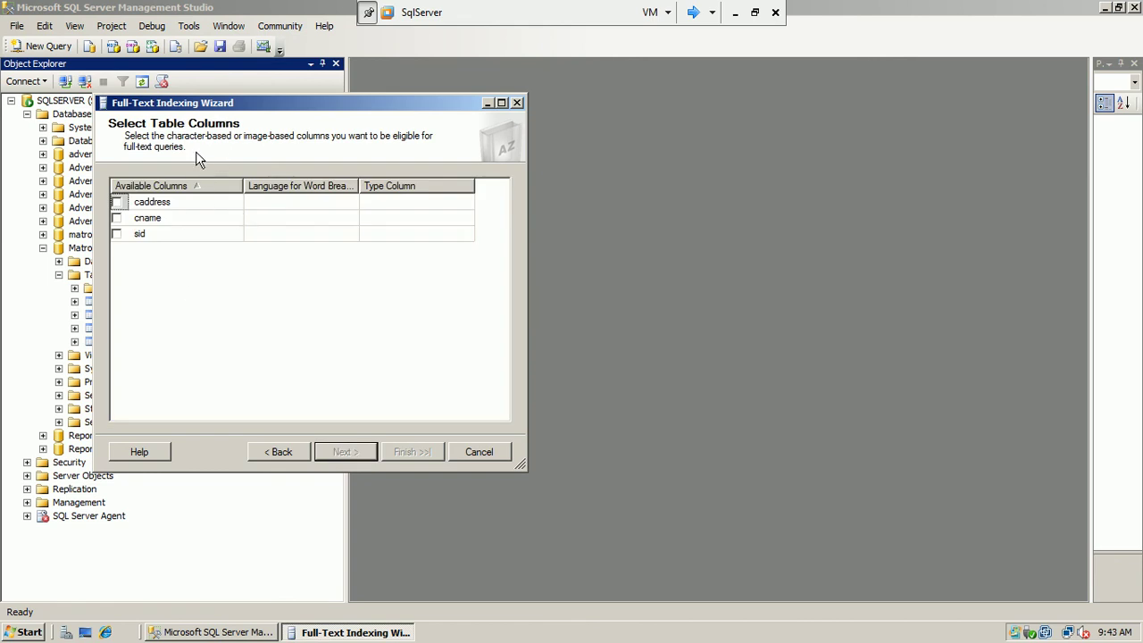
Make the columns caddress, cname and sid eligible for full-text queries, and continue to the change tracking settings.
click(117, 203)
click(115, 218)
click(116, 233)
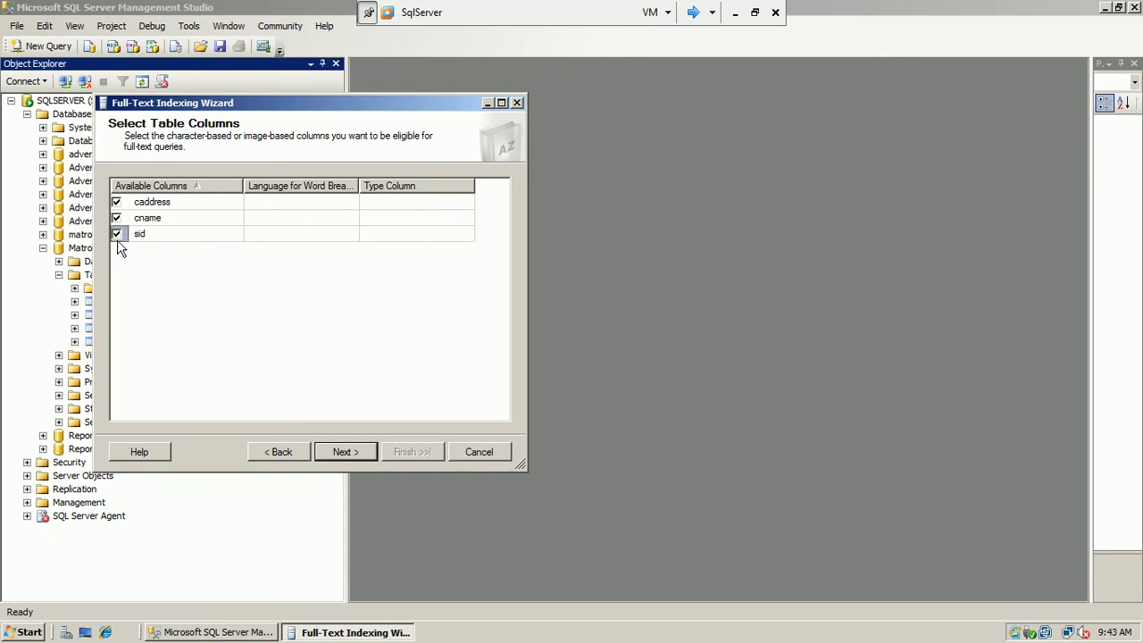
click(345, 452)
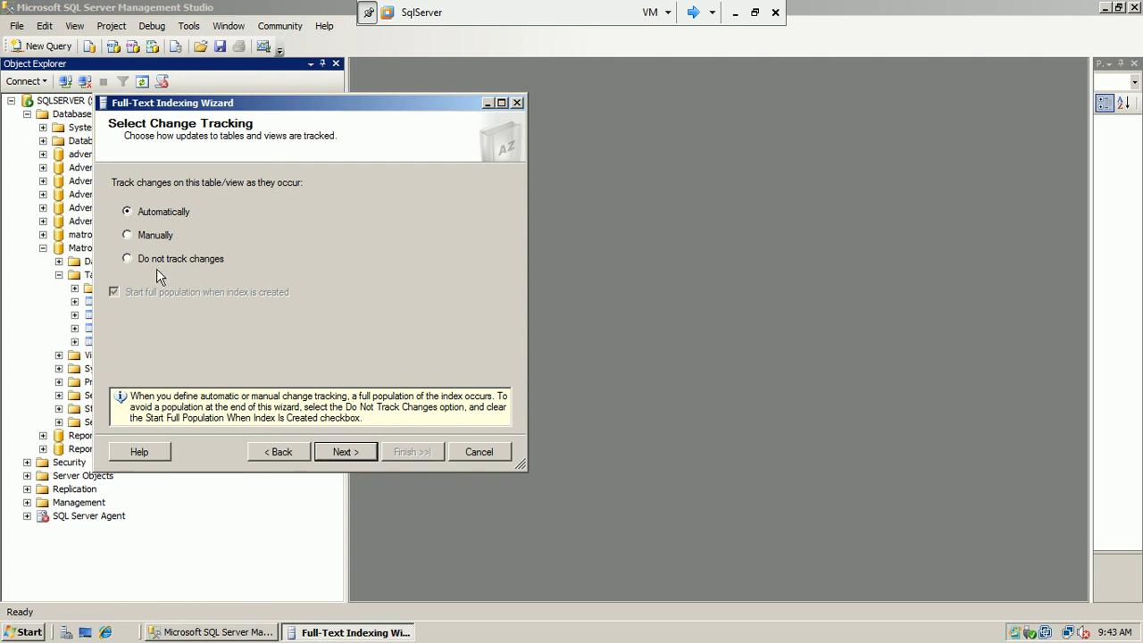
Keep automatic change tracking and define a new default full-text catalog named hhh with the <default> filegroup and <system> stoplist.
click(336, 450)
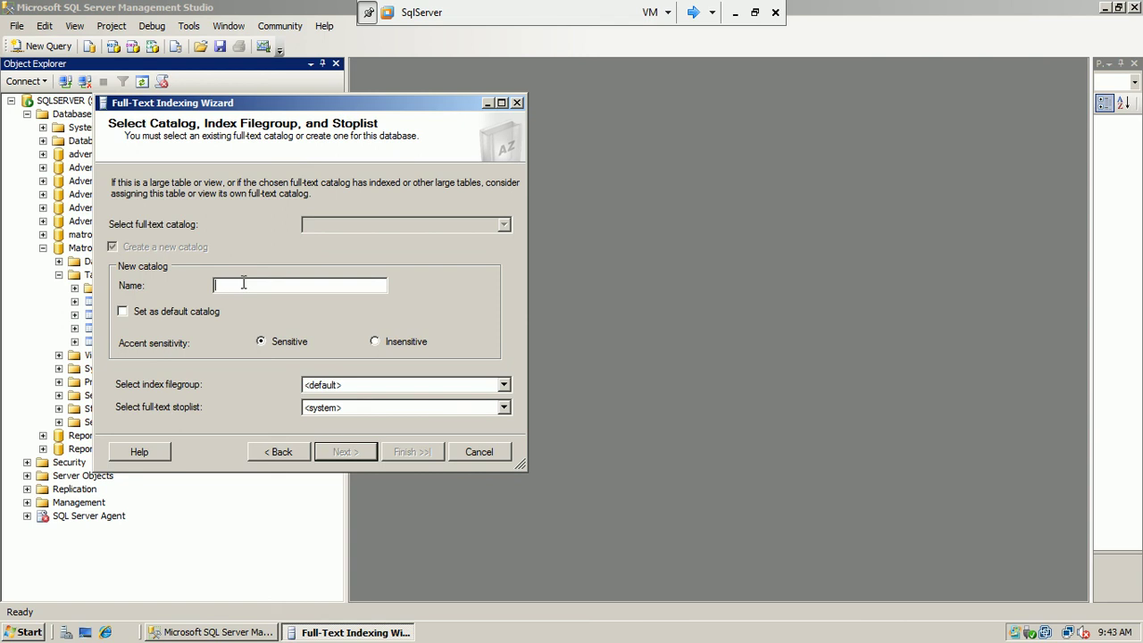
text(hhh)
click(189, 310)
click(366, 385)
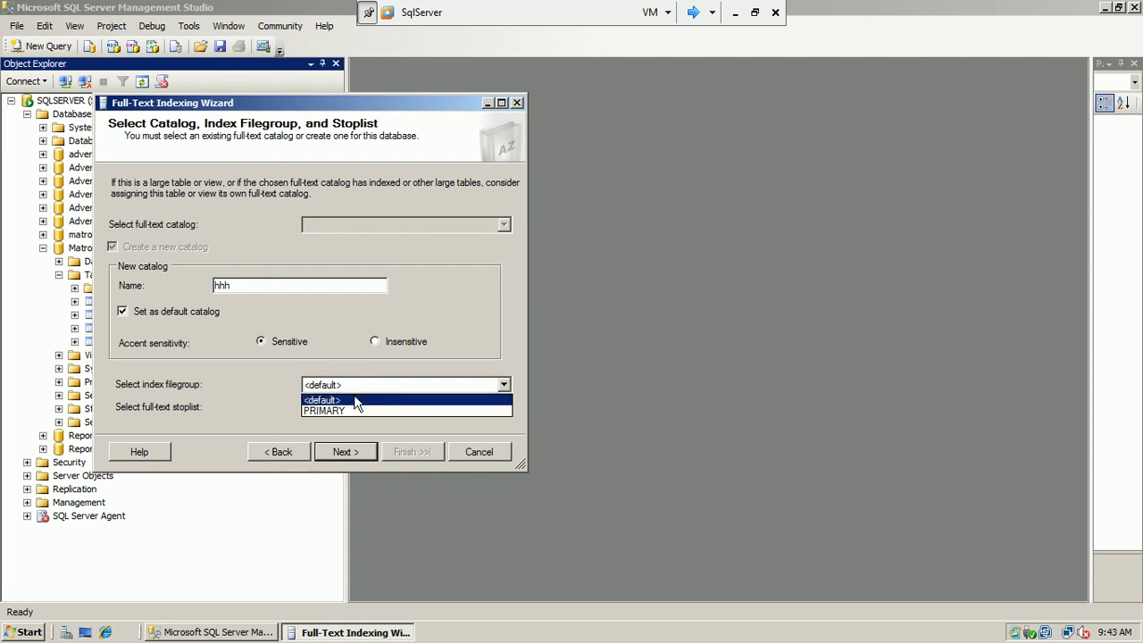
click(355, 402)
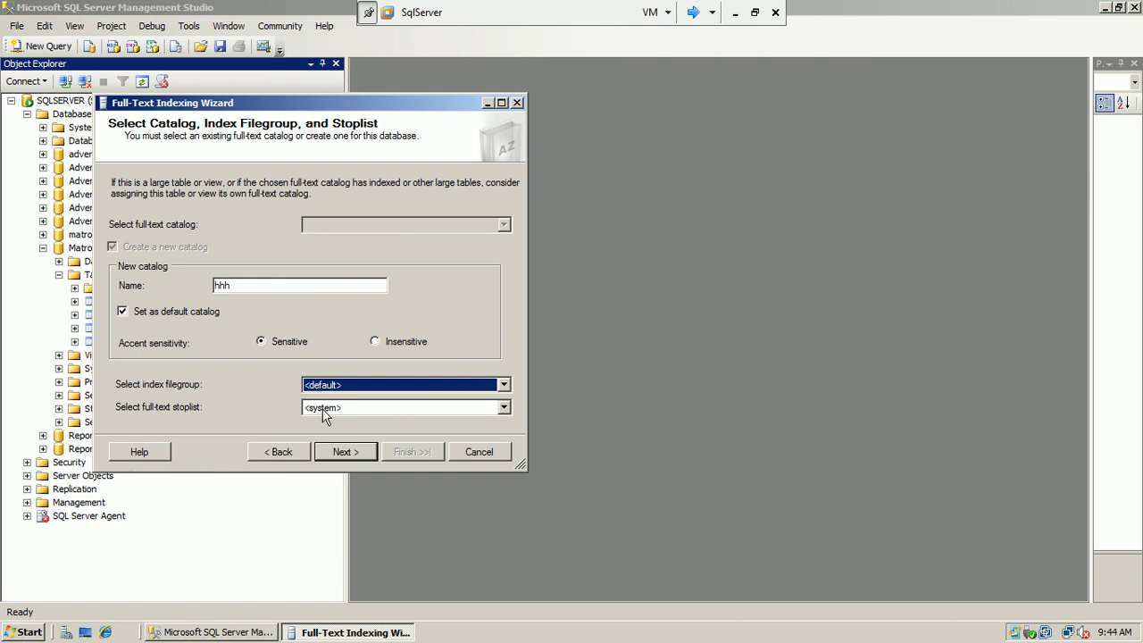
click(323, 414)
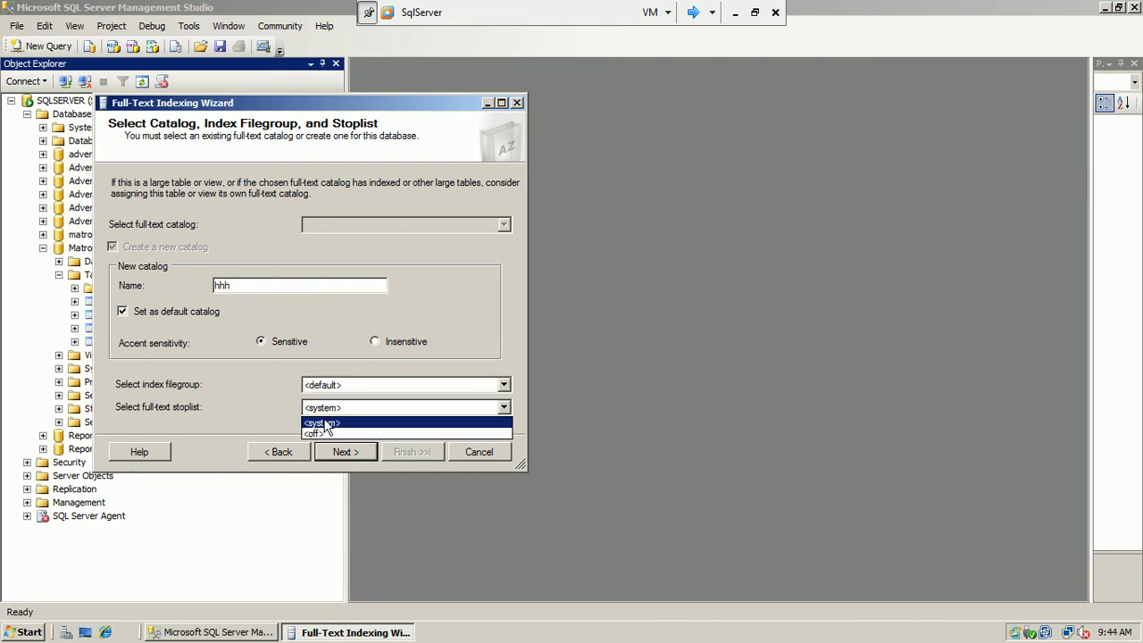
click(325, 425)
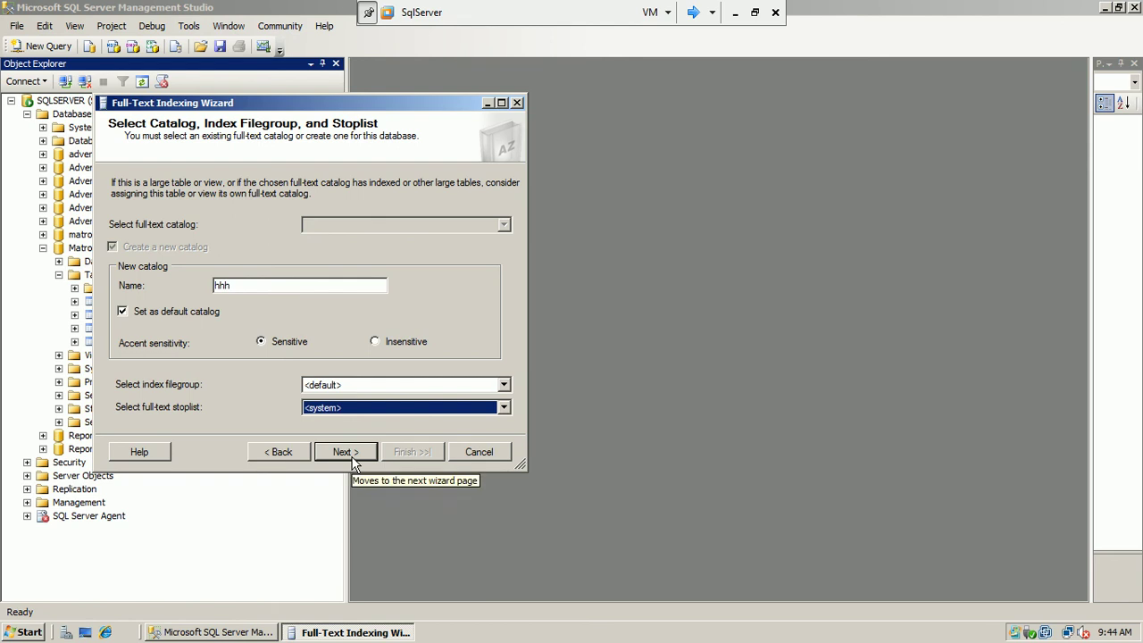
Skip the population schedules, create the full-text index with the chosen settings, and close the wizard.
click(345, 452)
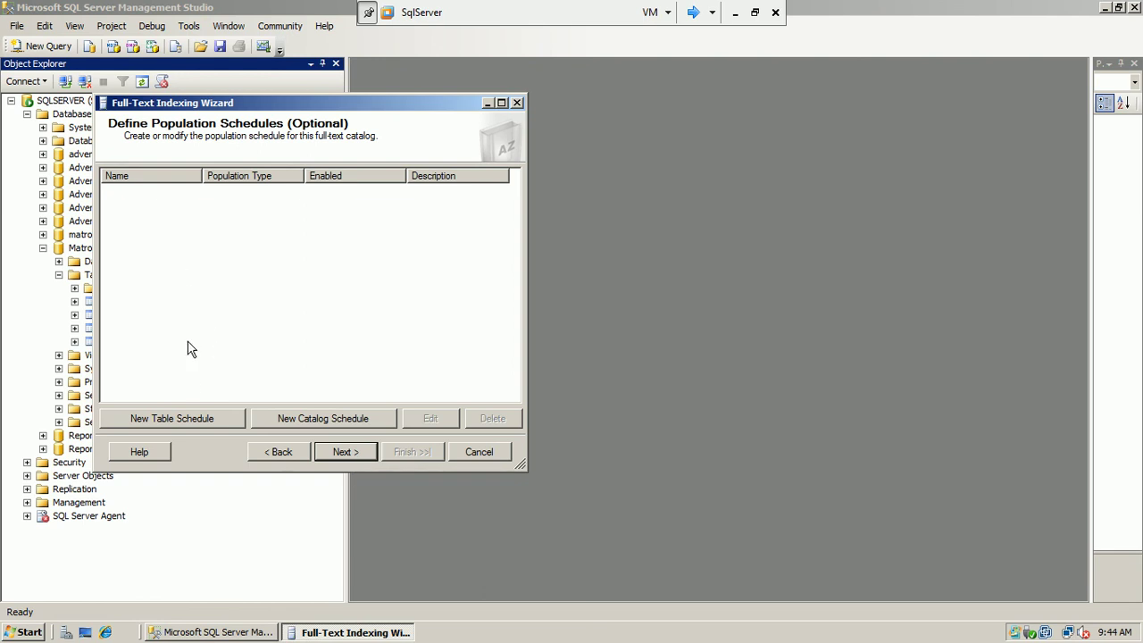
click(374, 454)
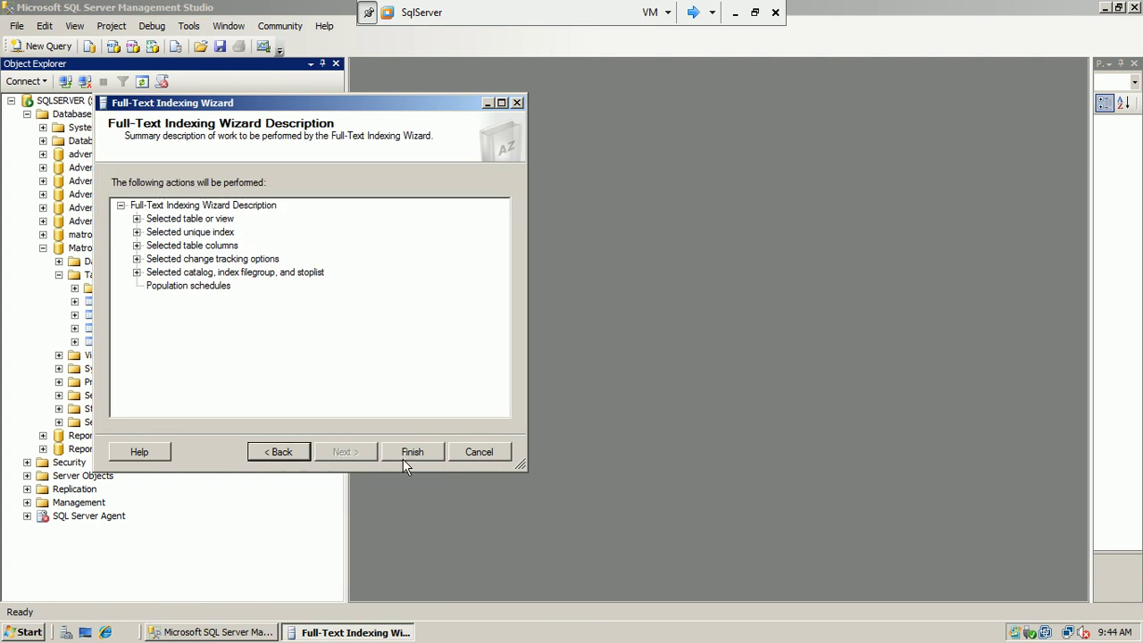
click(412, 452)
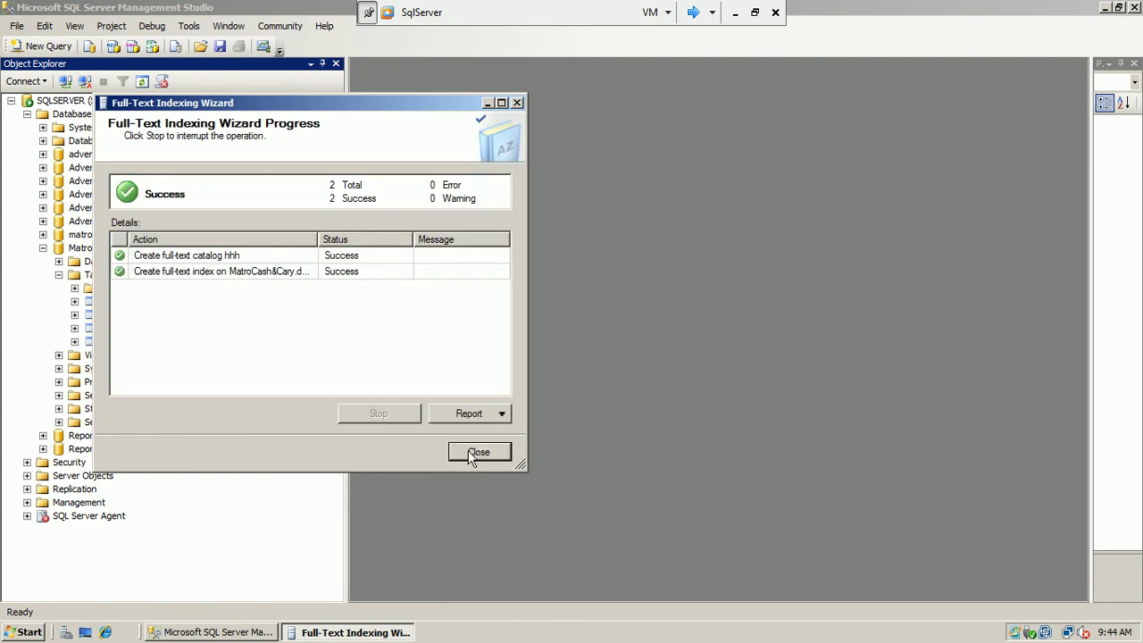
click(473, 453)
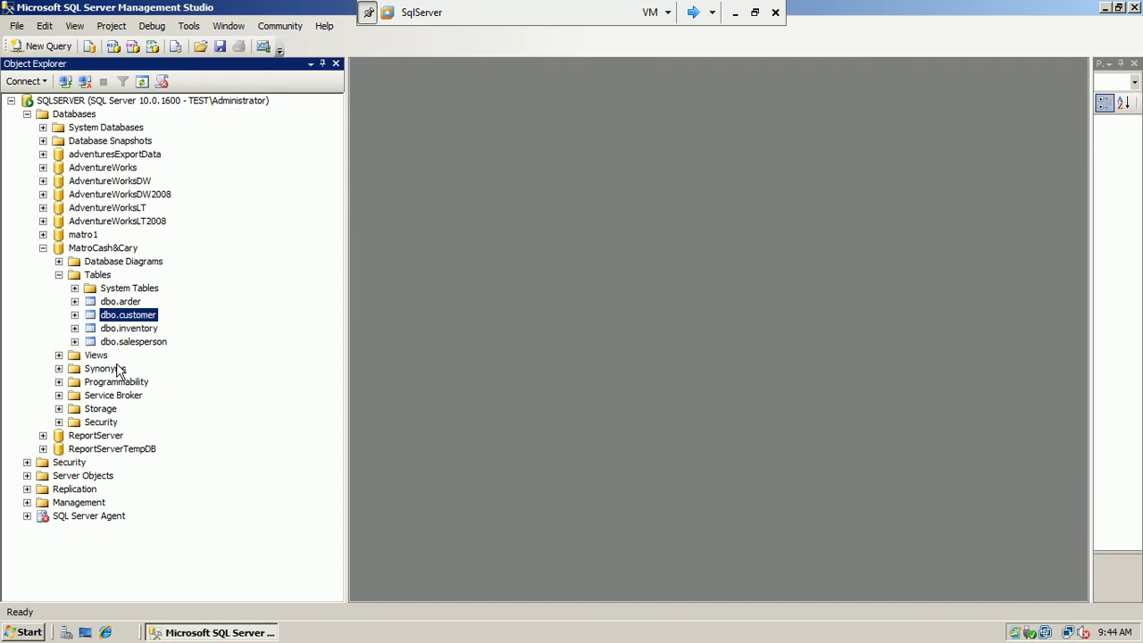
Check the dbo.customer table's indexes and its full-text index options, and collapse the MatroCash&Cary database.
click(75, 314)
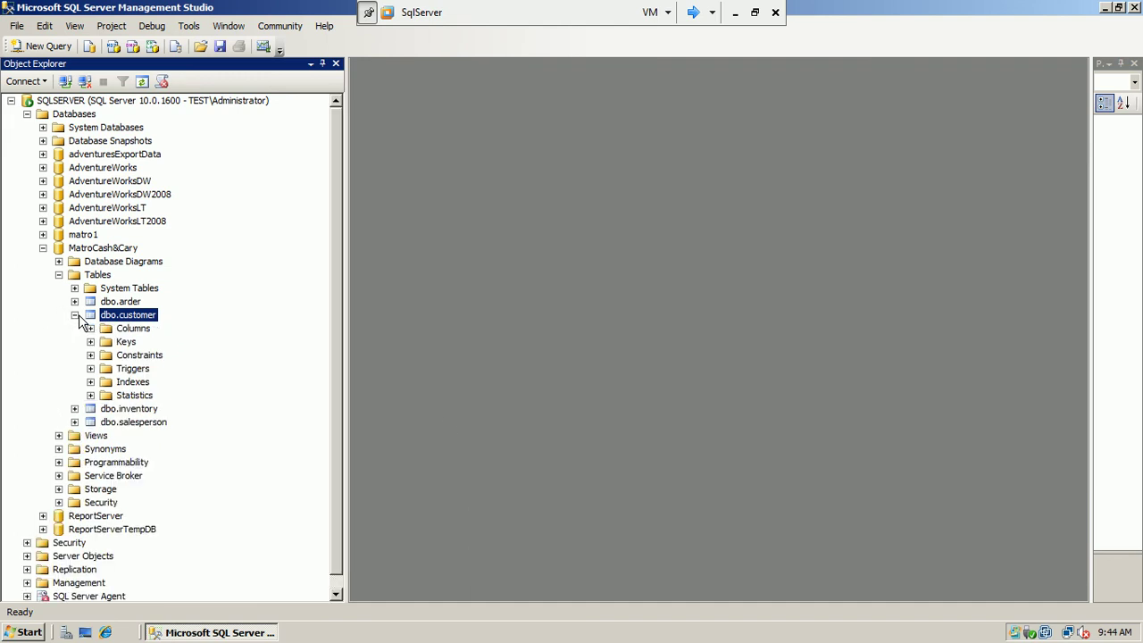
click(90, 382)
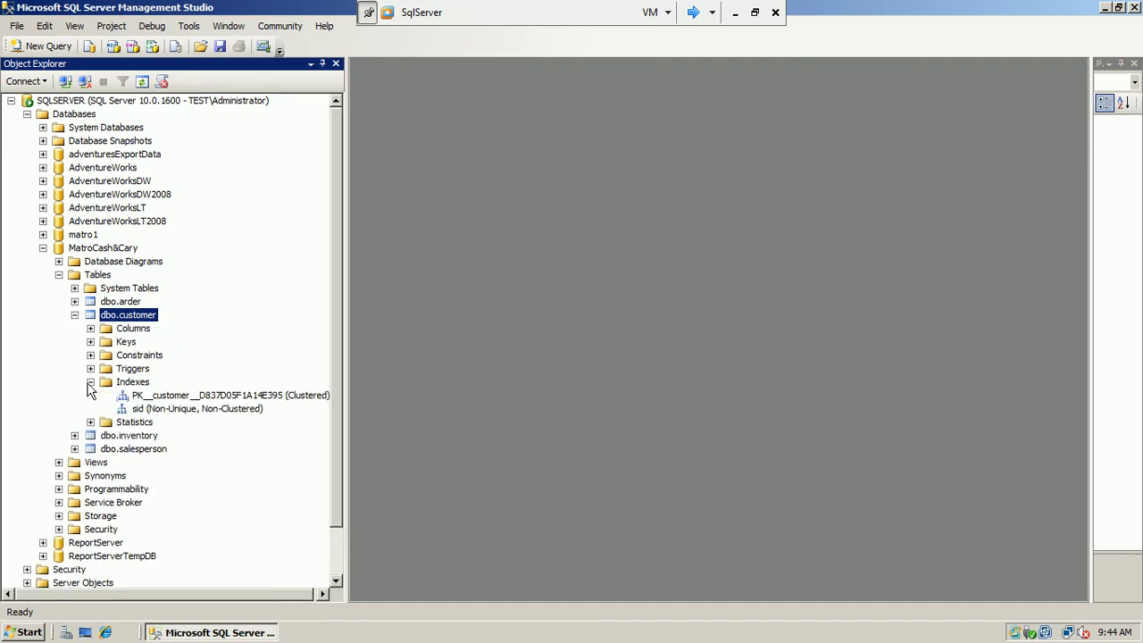
click(91, 383)
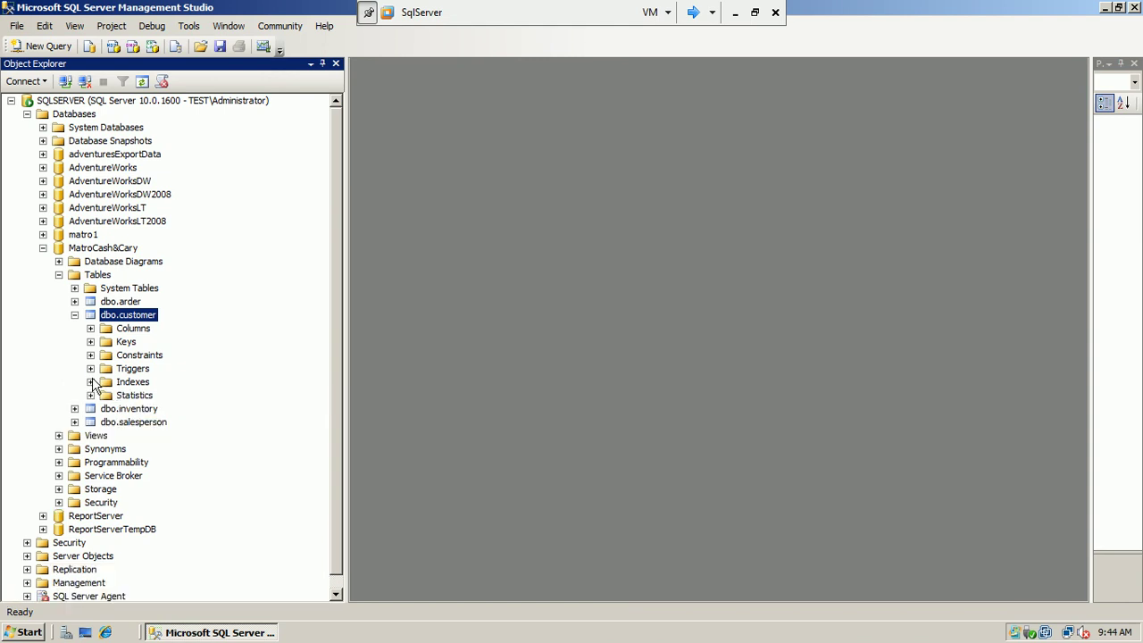
click(75, 314)
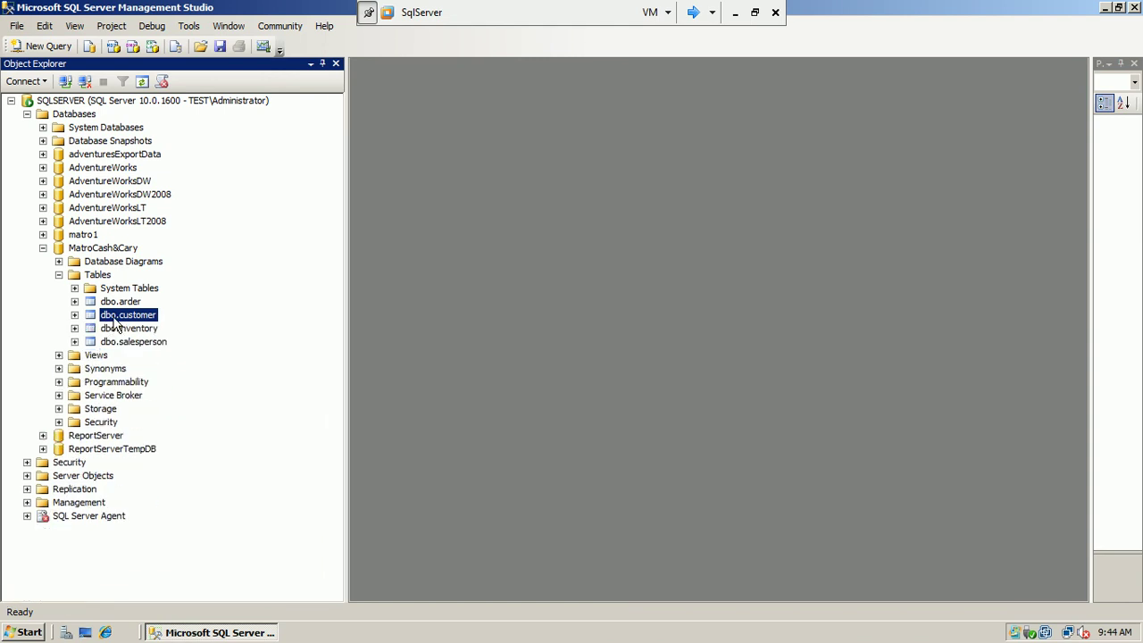
right_click(114, 316)
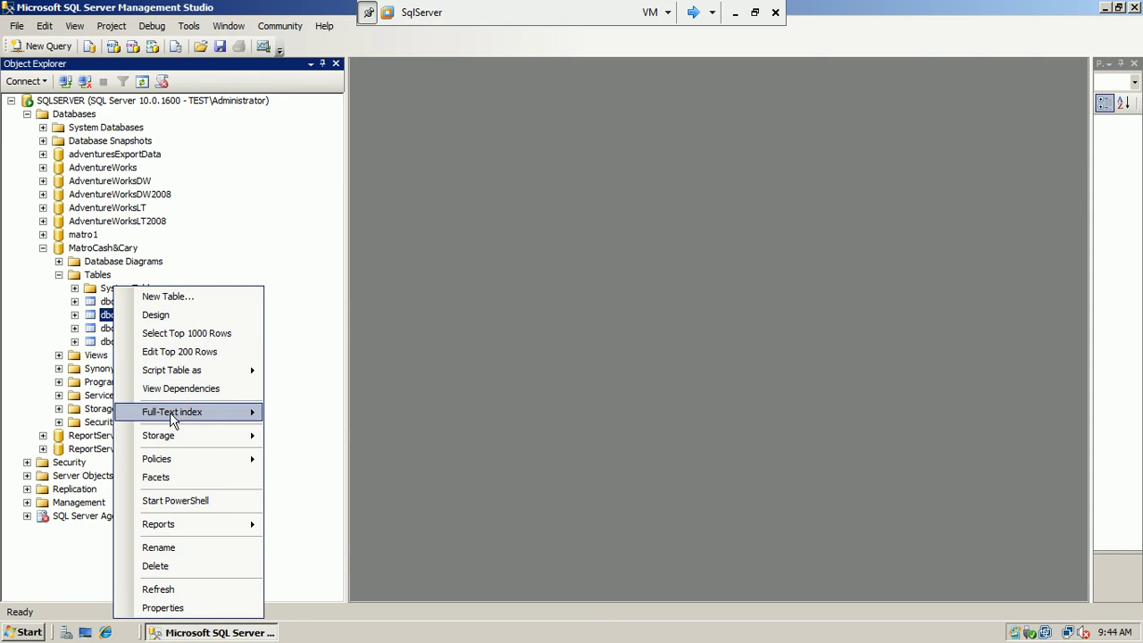
mouse_move(172, 419)
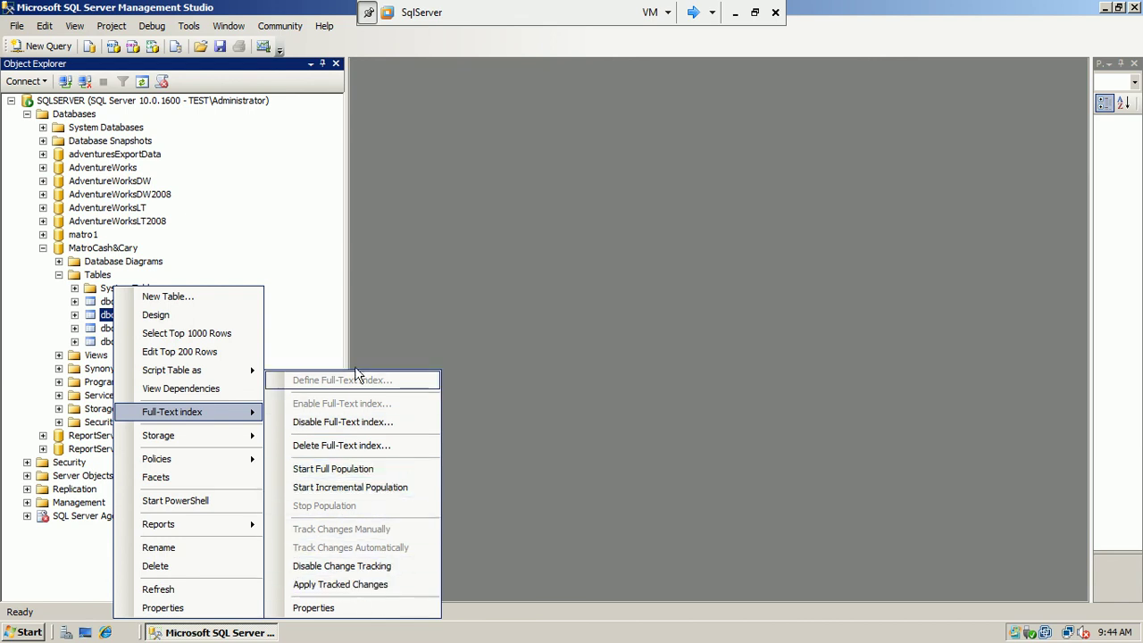
click(59, 274)
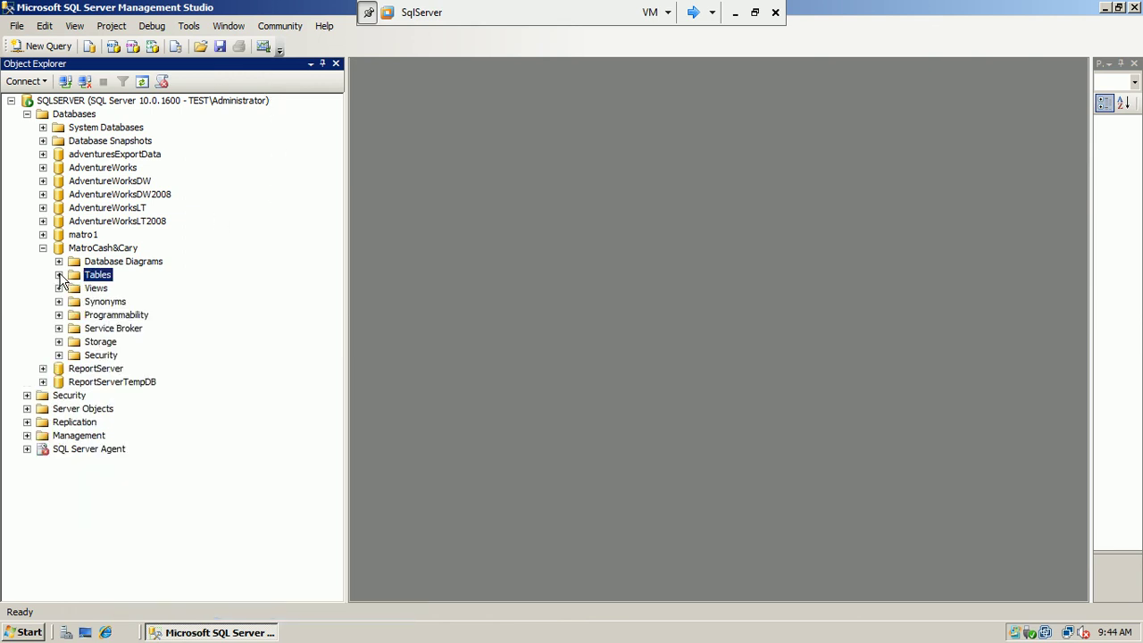
click(43, 249)
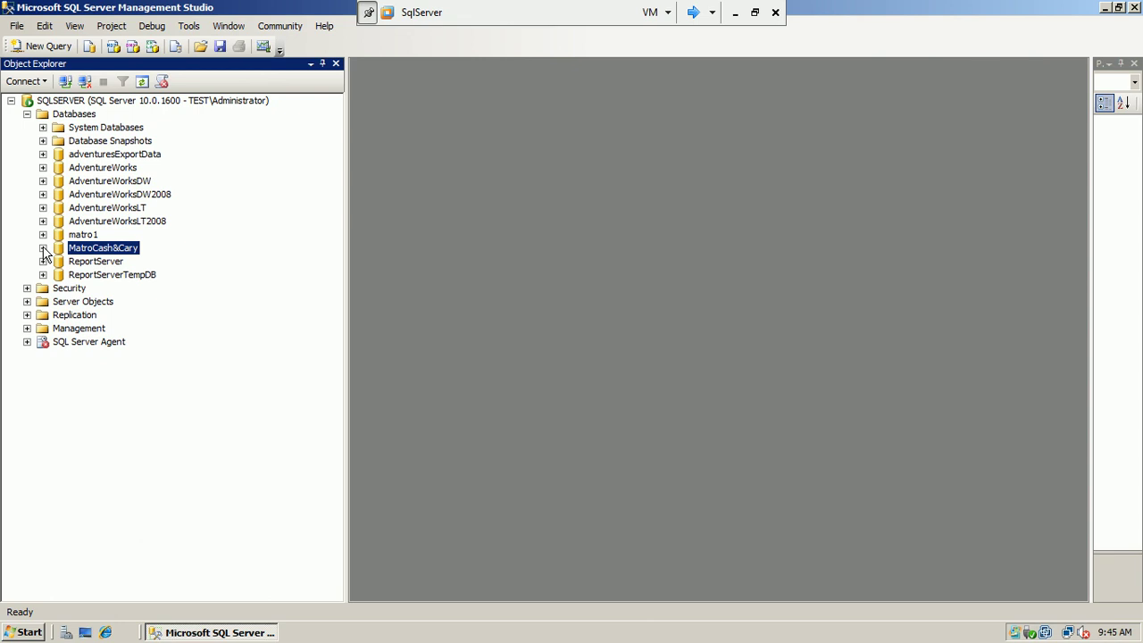
Close Management Studio and shut down the SqlServer virtual machine, giving a planned shutdown reason.
click(1135, 9)
click(27, 631)
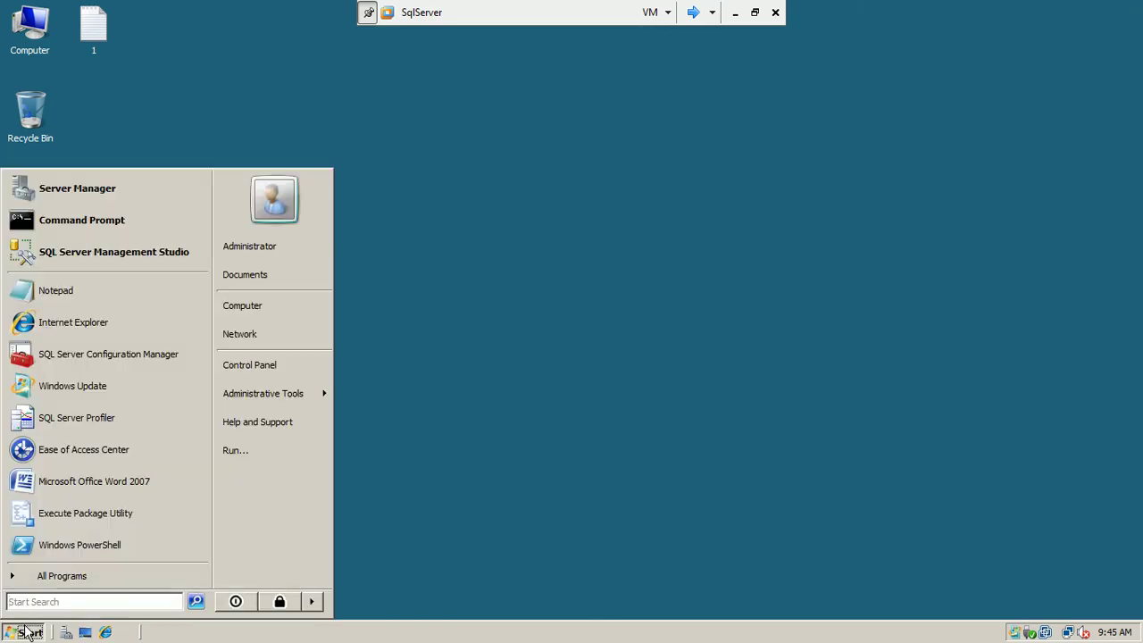
click(313, 601)
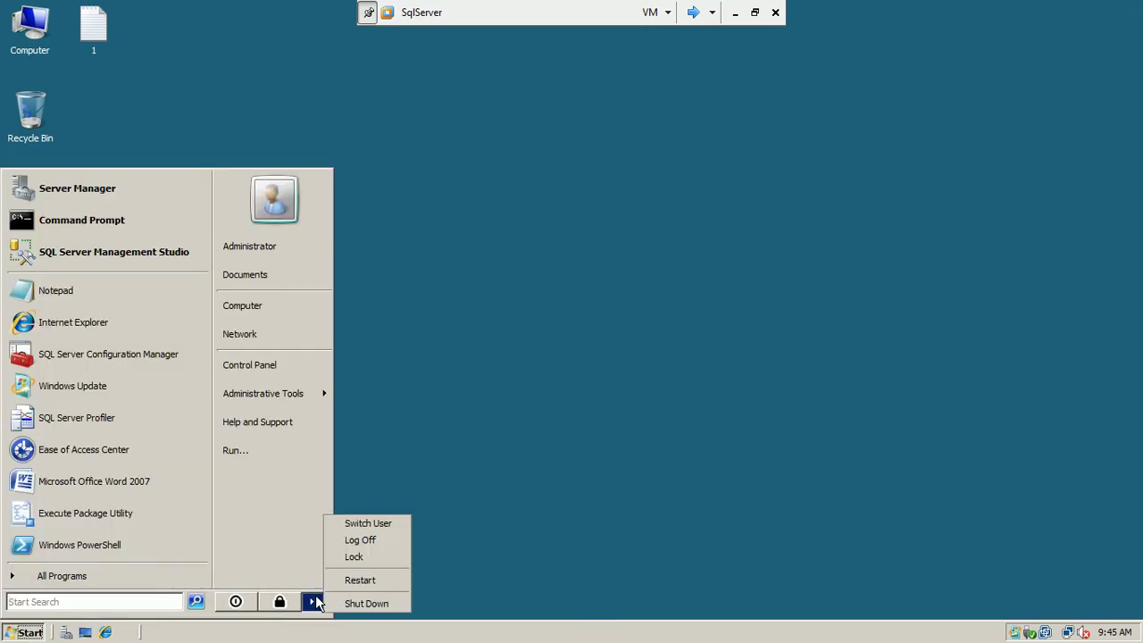
click(350, 604)
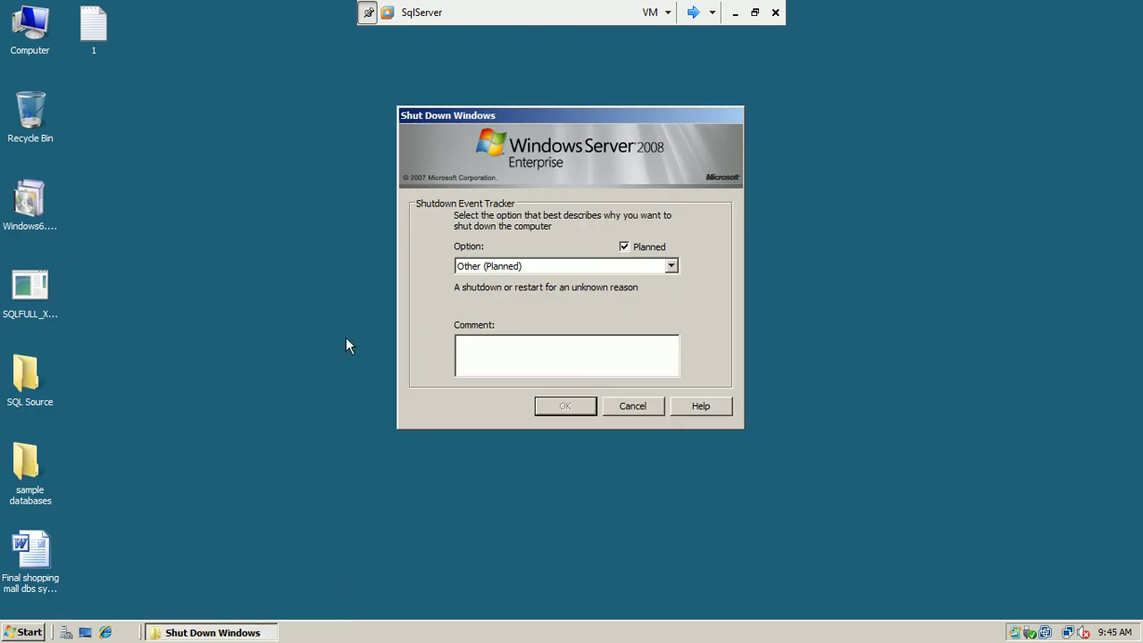
click(585, 271)
click(564, 314)
click(558, 408)
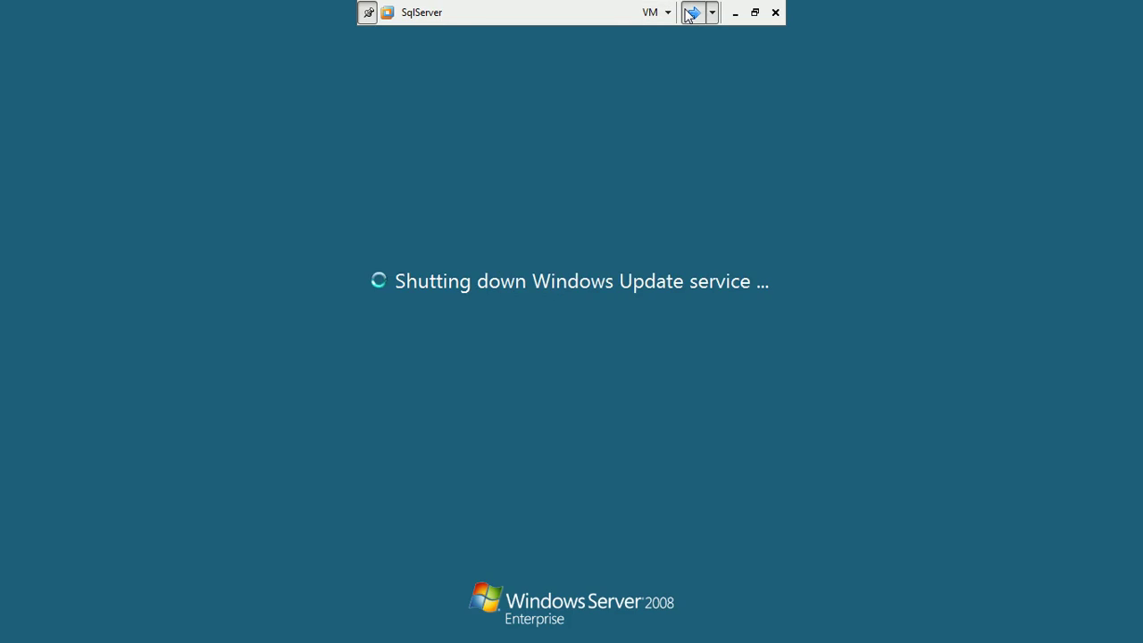
Switch to the DC1 virtual machine and shut it down with the reason Operating System: Recovery (Planned).
click(691, 13)
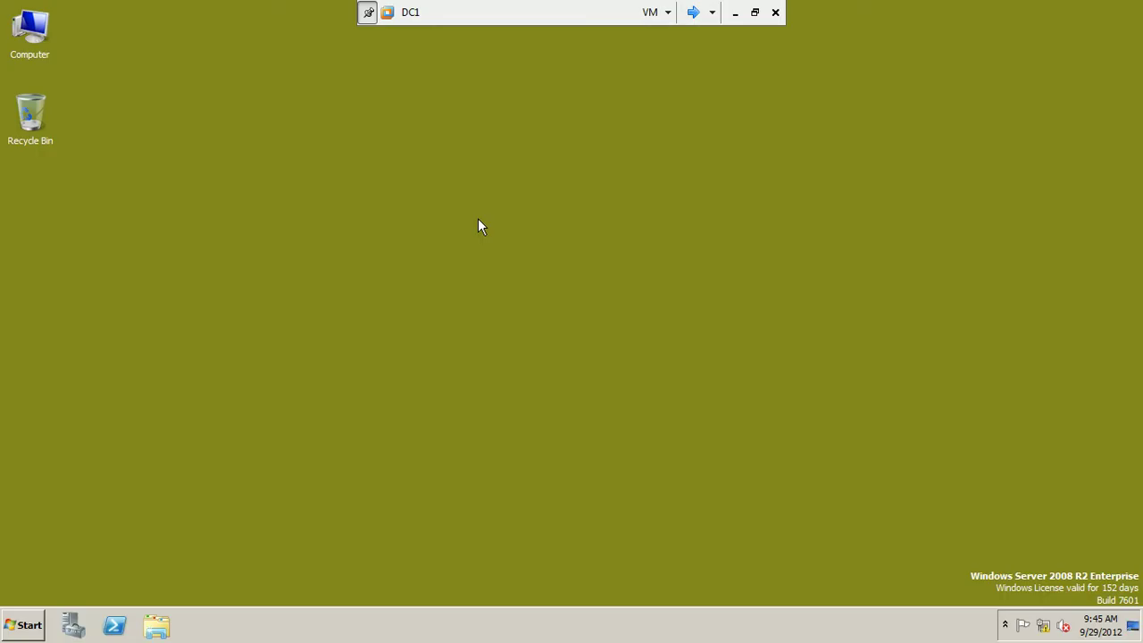
click(23, 625)
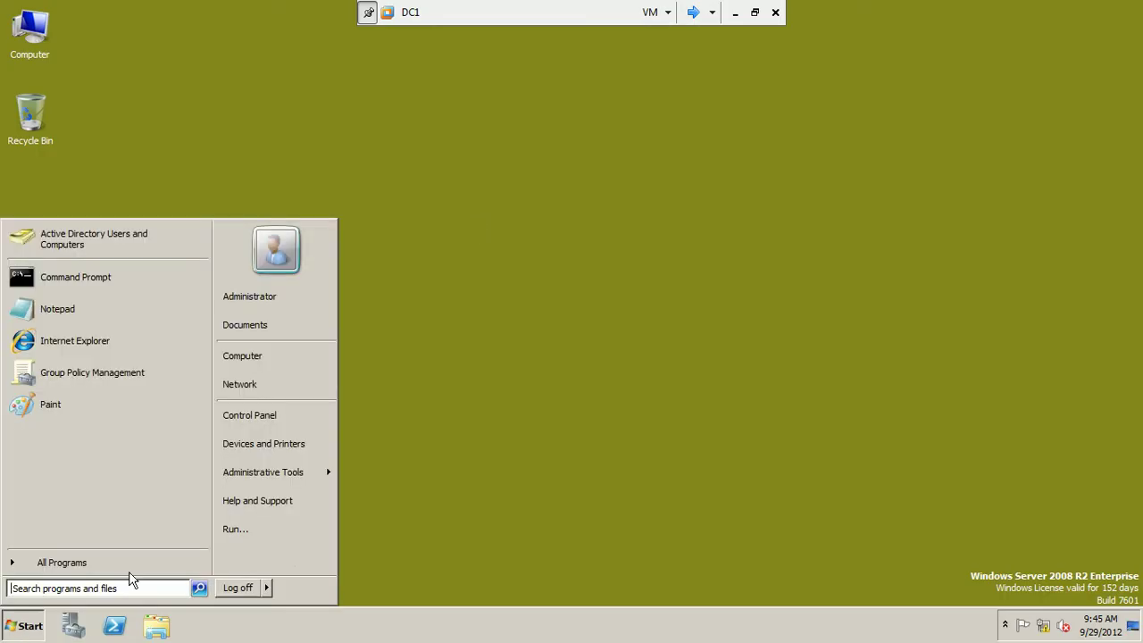
click(294, 590)
click(503, 266)
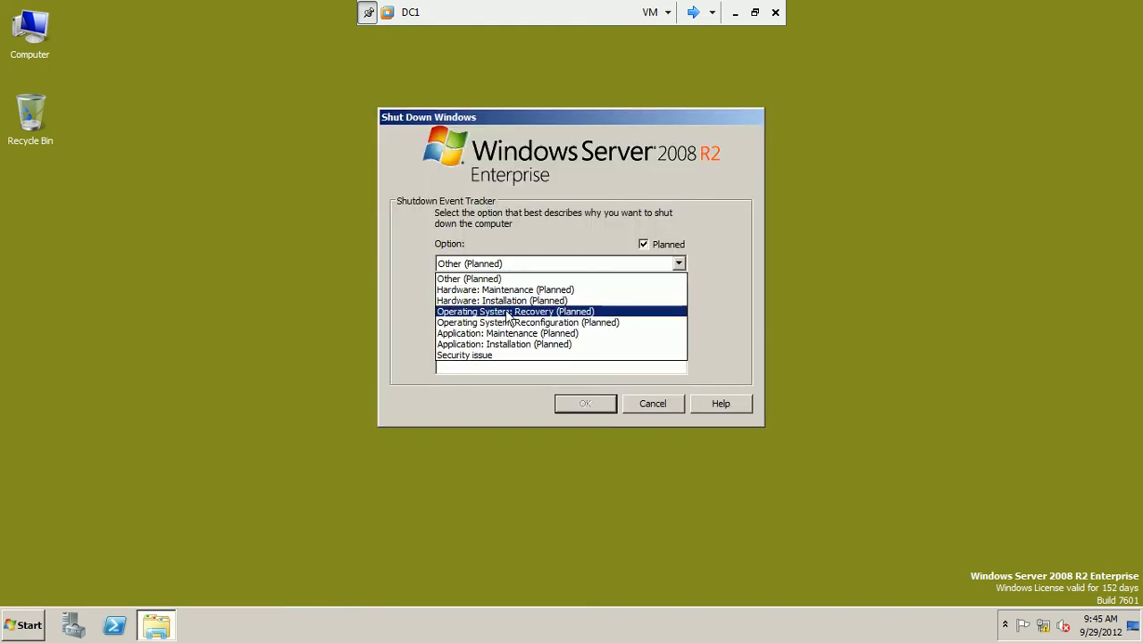
click(507, 312)
click(572, 406)
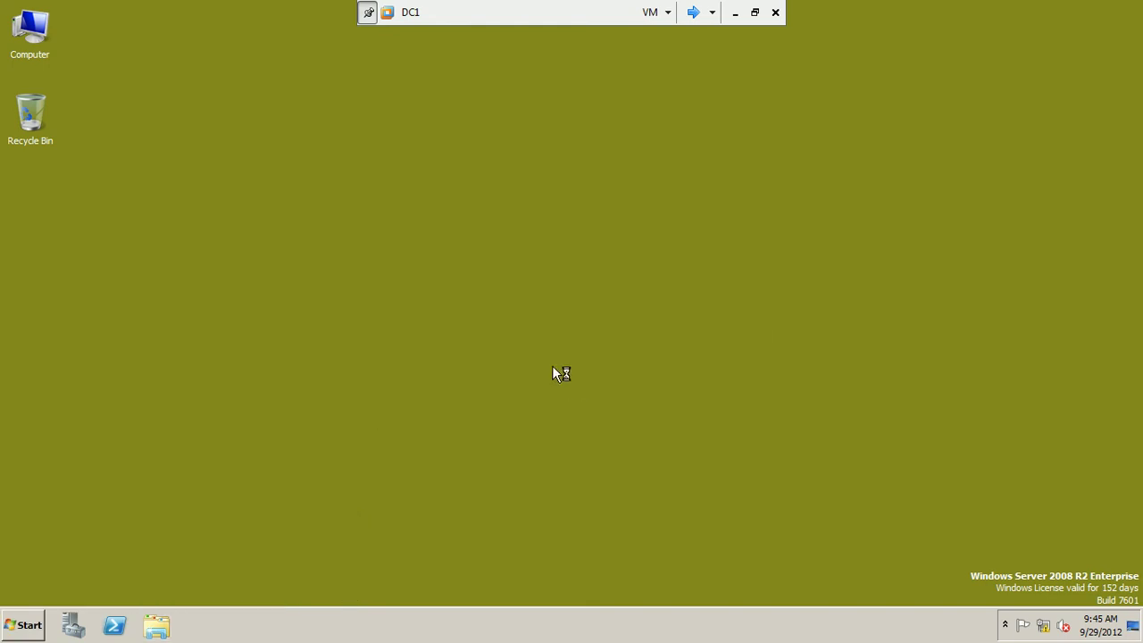
Leave the full-screen VM, minimize VMware Workstation, and show the first slide of the PowerPoint presentation, dismissing the color scheme notification.
click(754, 16)
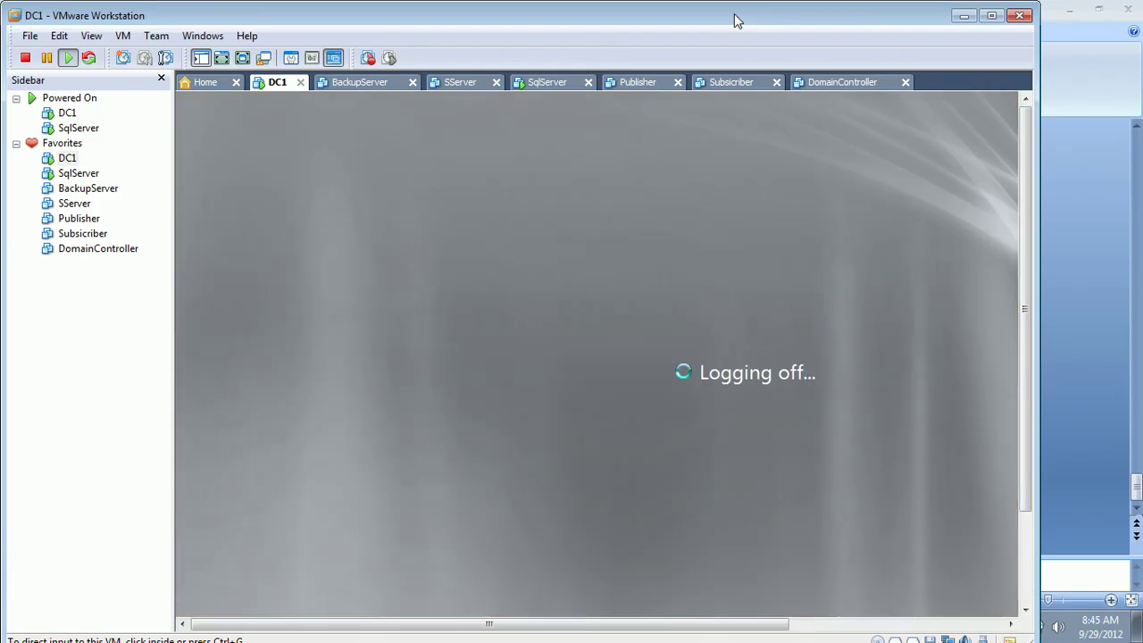
double_click(737, 20)
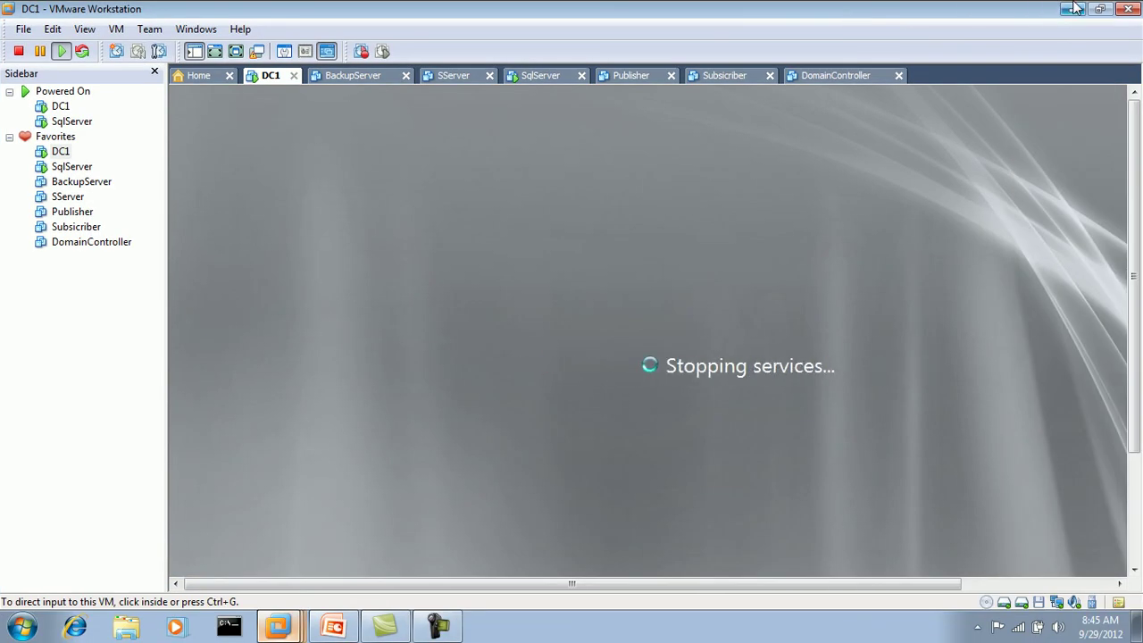
click(1070, 9)
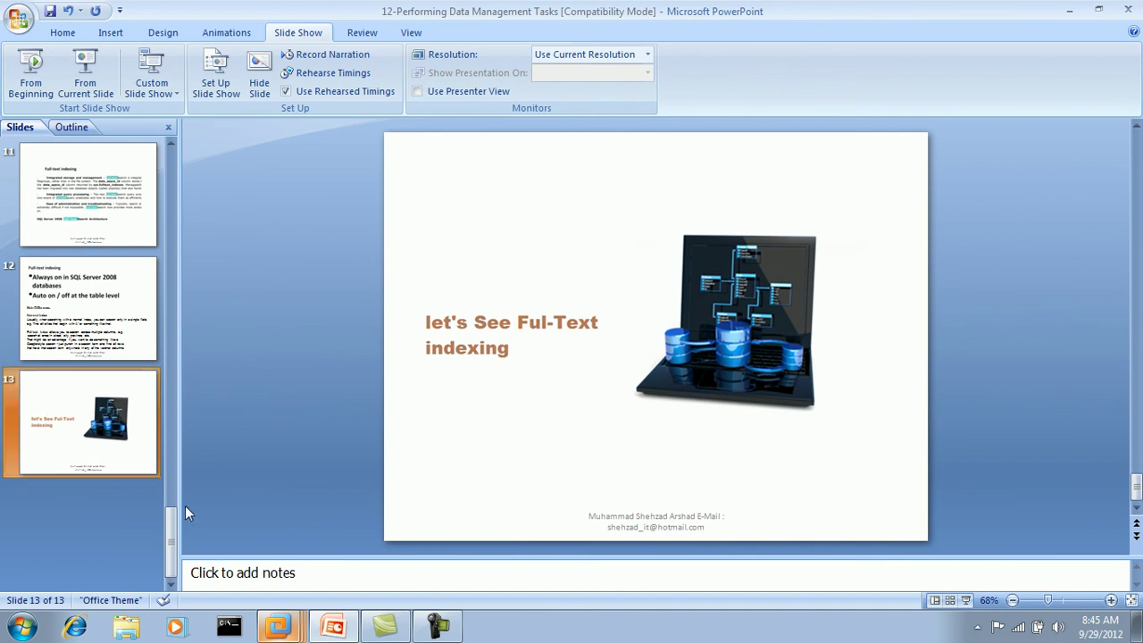
drag(173, 519, 235, 165)
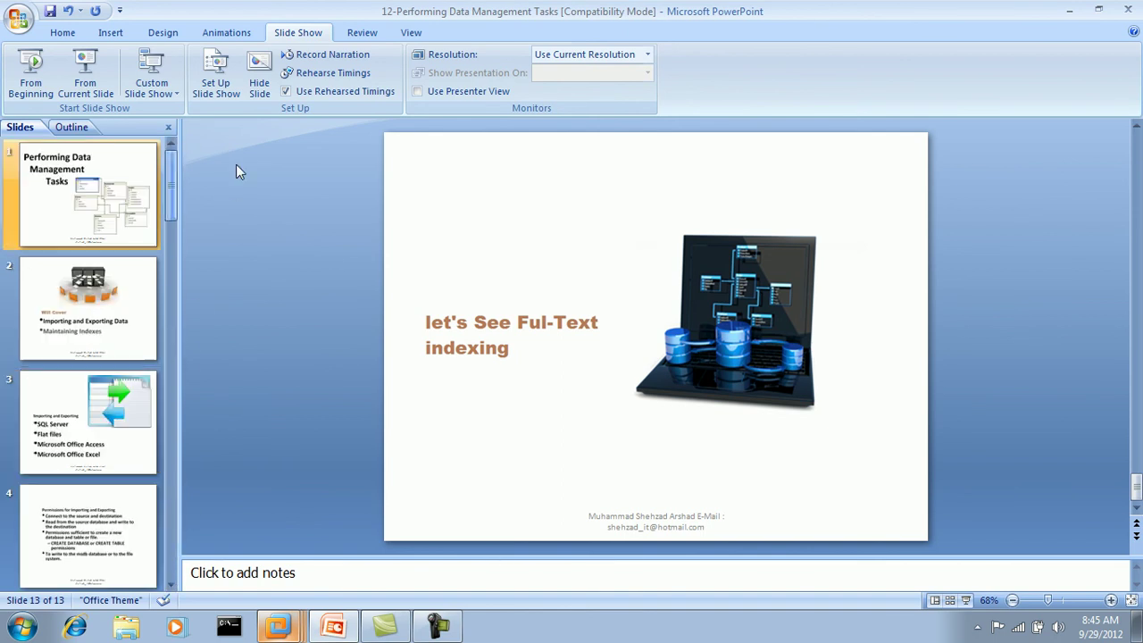
click(130, 194)
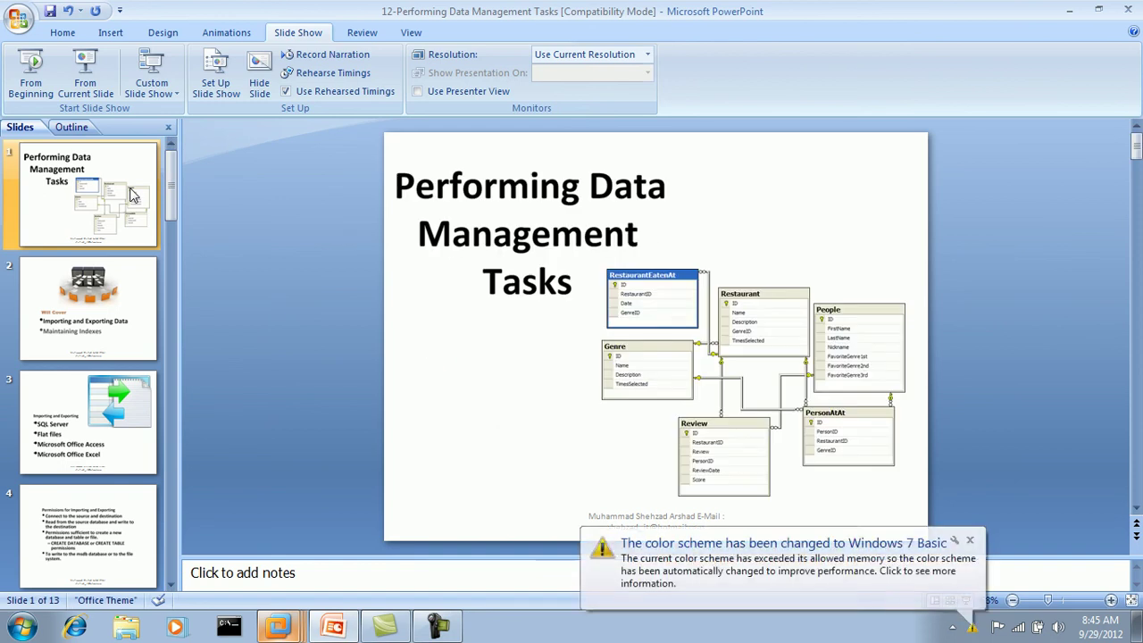
click(970, 540)
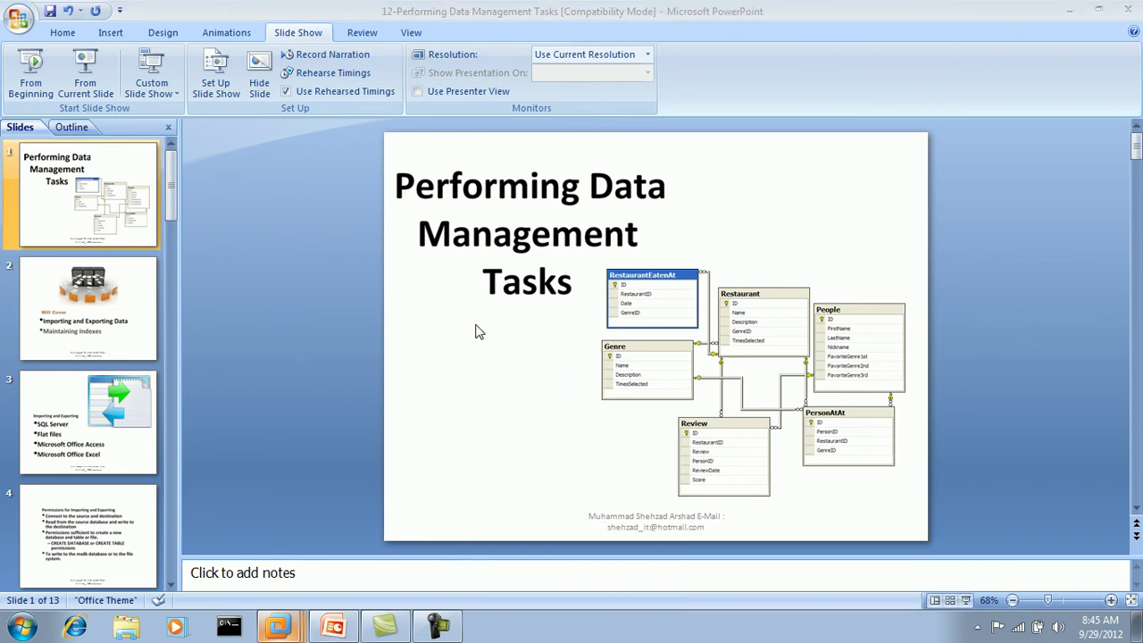